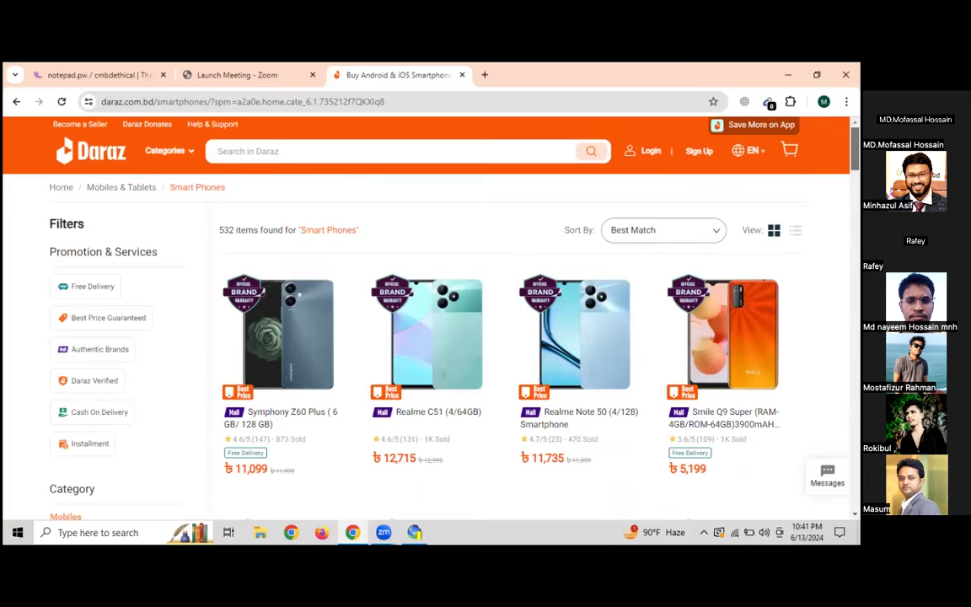
- Copy the web address of the Daraz smartphones listing page and switch to Web Content Extractor
scroll(514, 310, "down", 1)
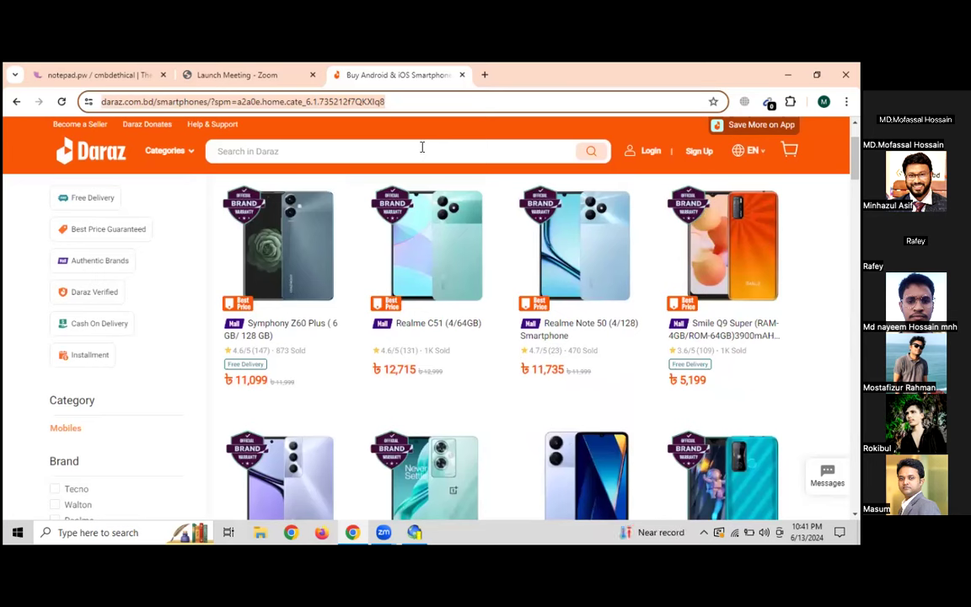
right_click(331, 102)
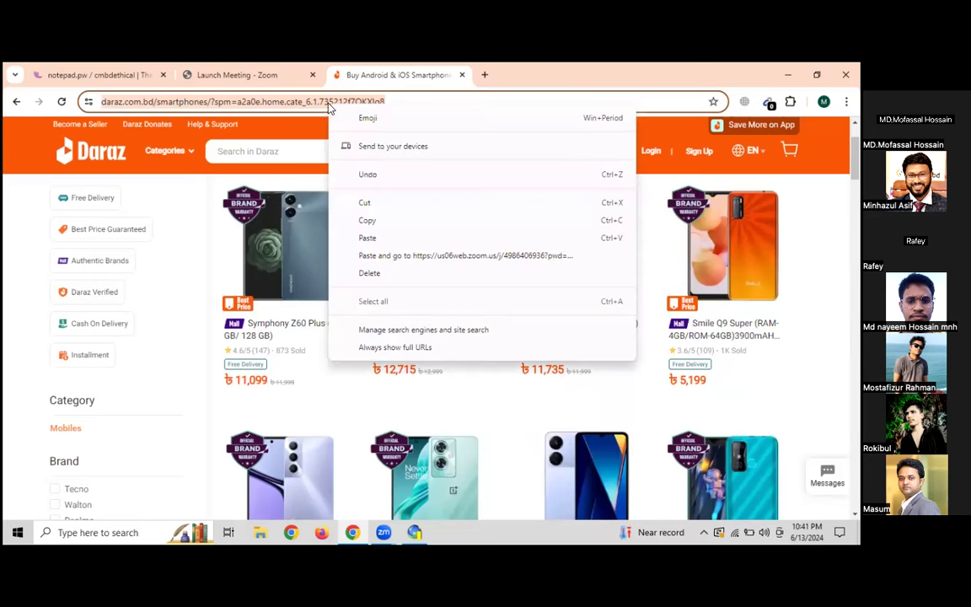
left_click(380, 219)
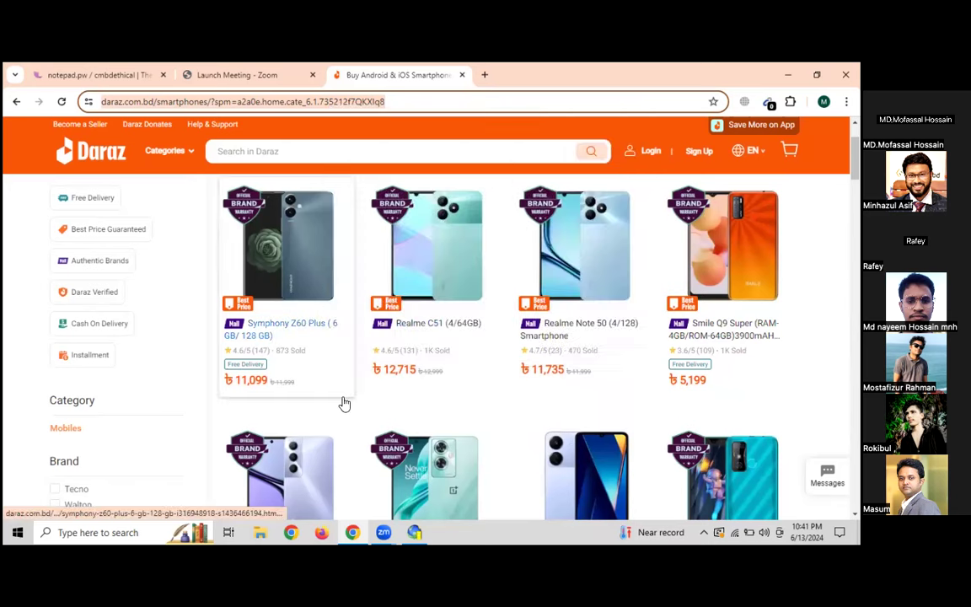
left_click(420, 534)
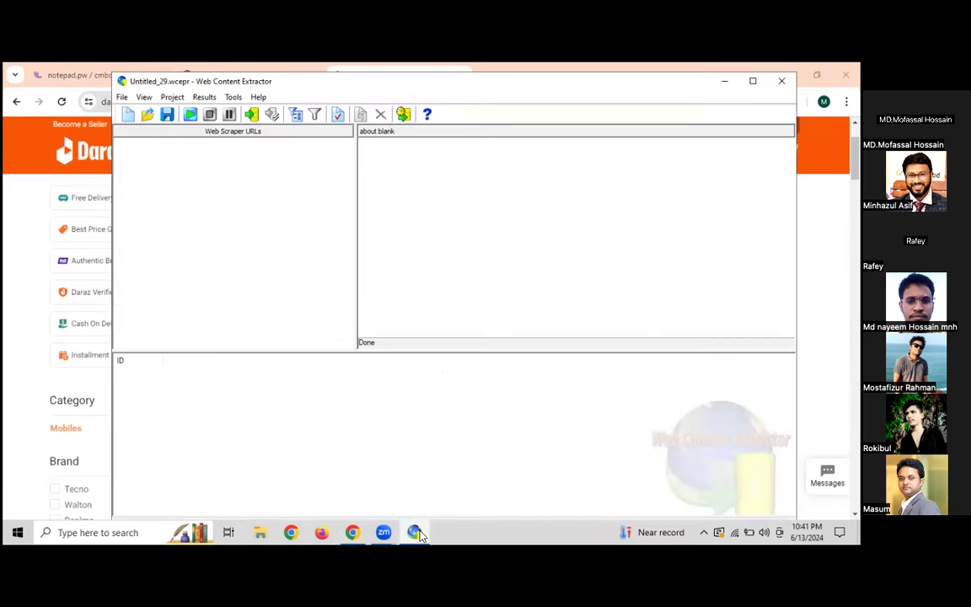
left_click(420, 533)
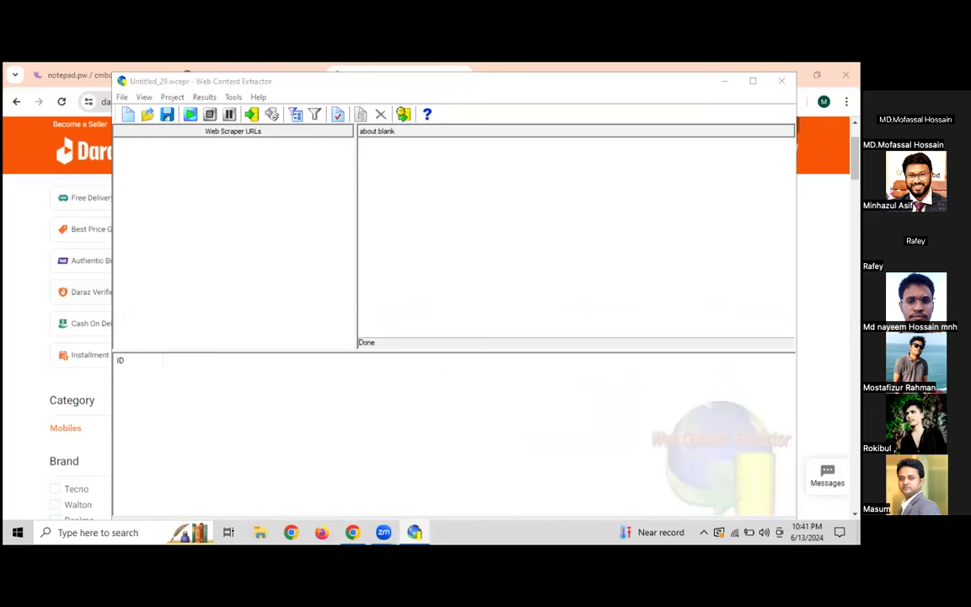
- Create a new extraction project with the copied Daraz smartphones address as its starting URL
left_click(128, 116)
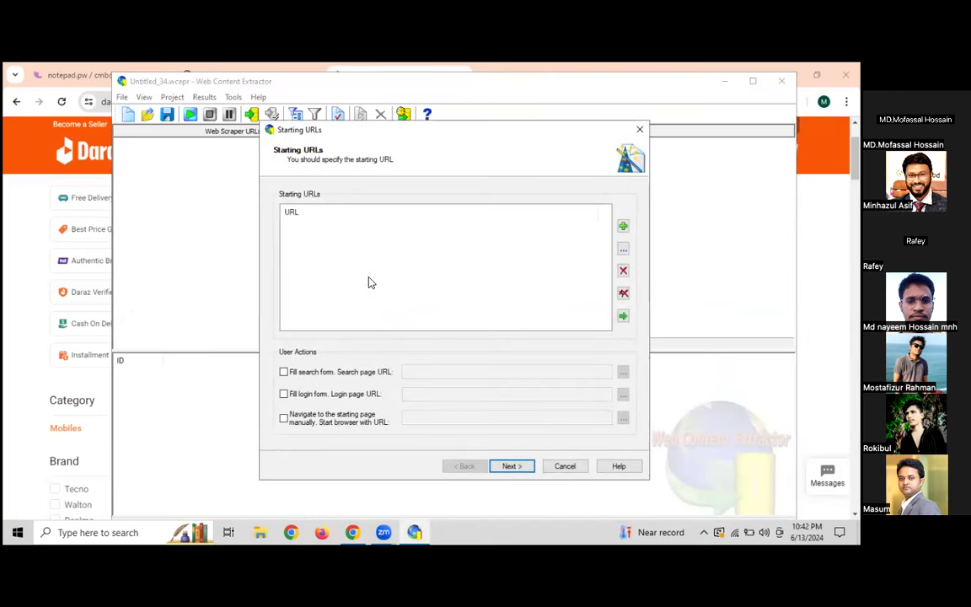
left_click(624, 226)
key("ctrl+v")
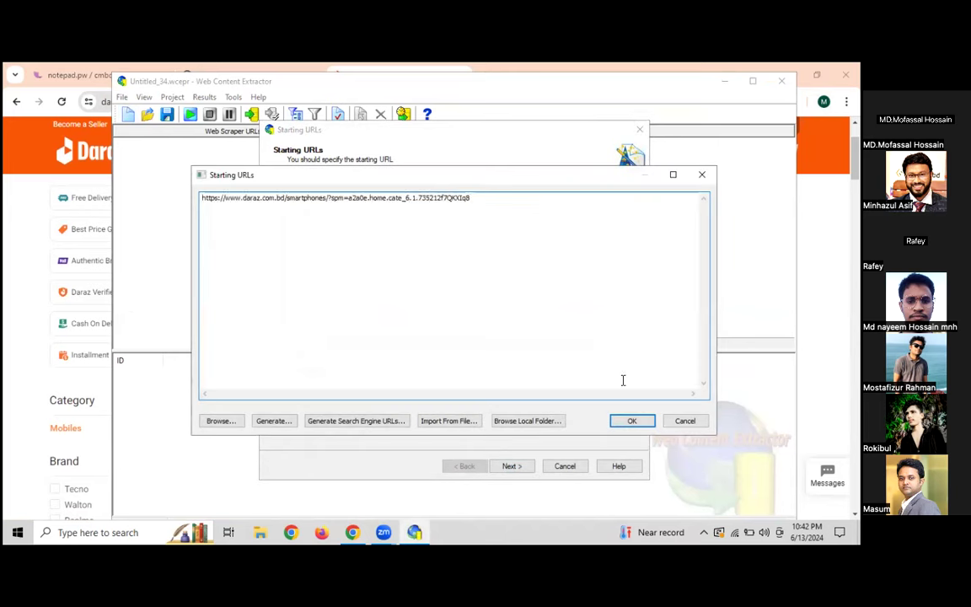
left_click(641, 420)
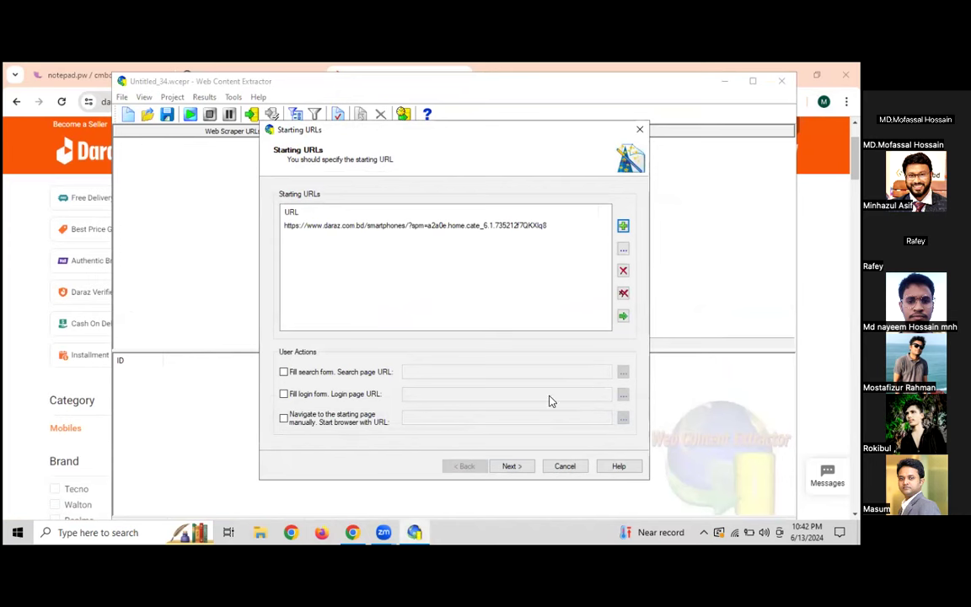
- Keep the default crawling rules and open the extraction pattern definition for the Daraz smartphones page
left_click(516, 466)
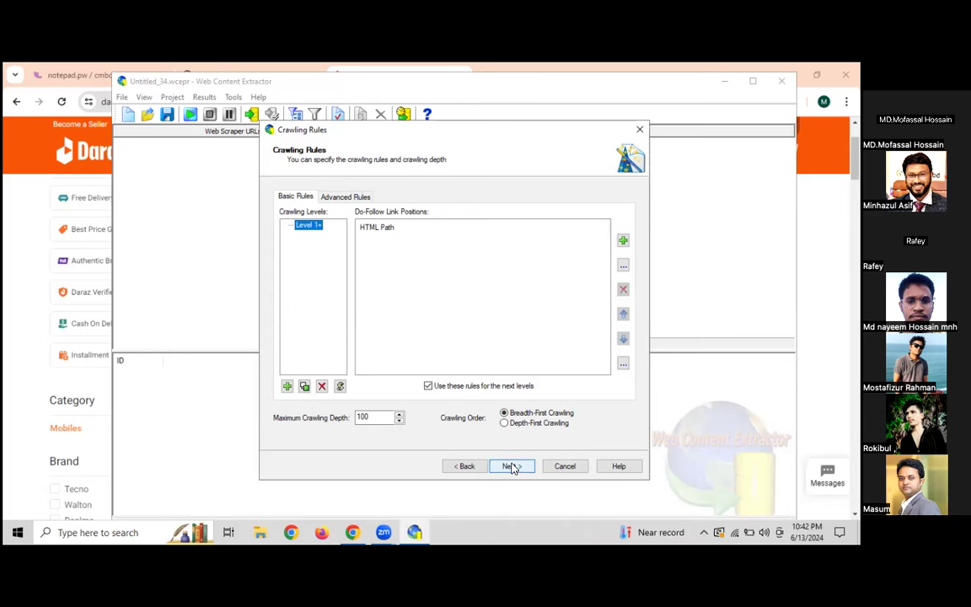
left_click(513, 468)
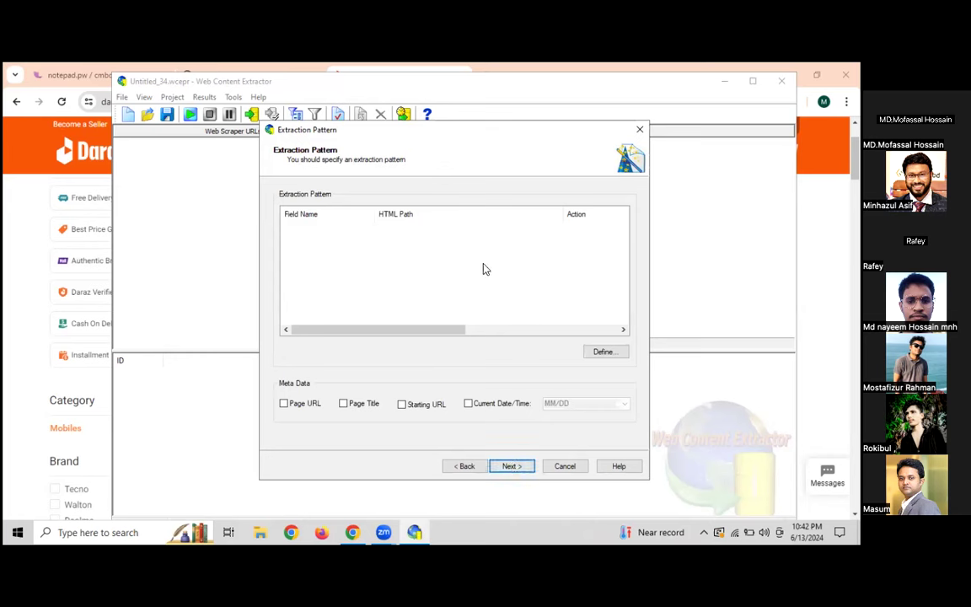
left_click(607, 354)
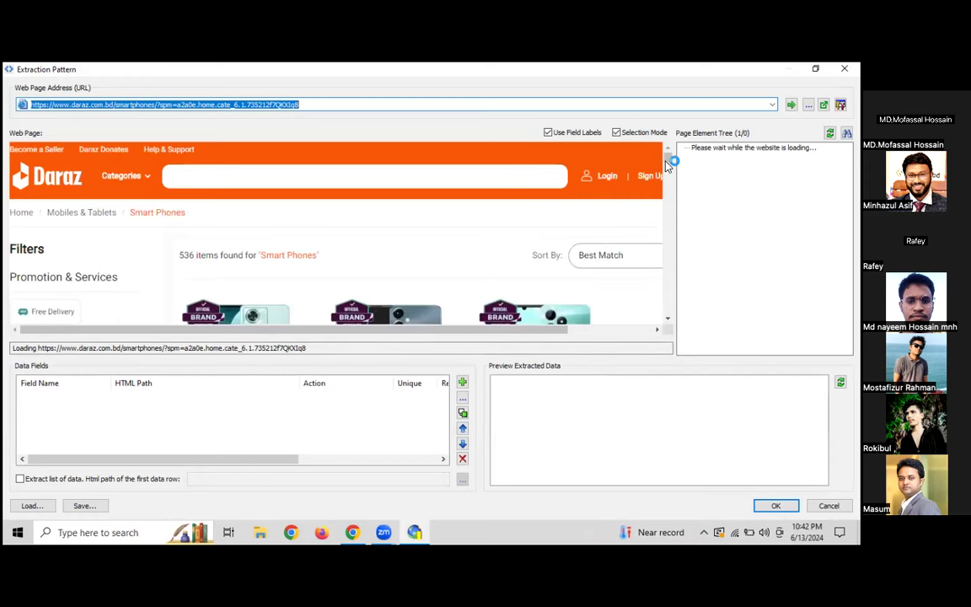
- Add an Extract Text data field named "prooduct name" from the title of the first listed phone, OnePlus Nord N30 SE 5G
left_click(667, 321)
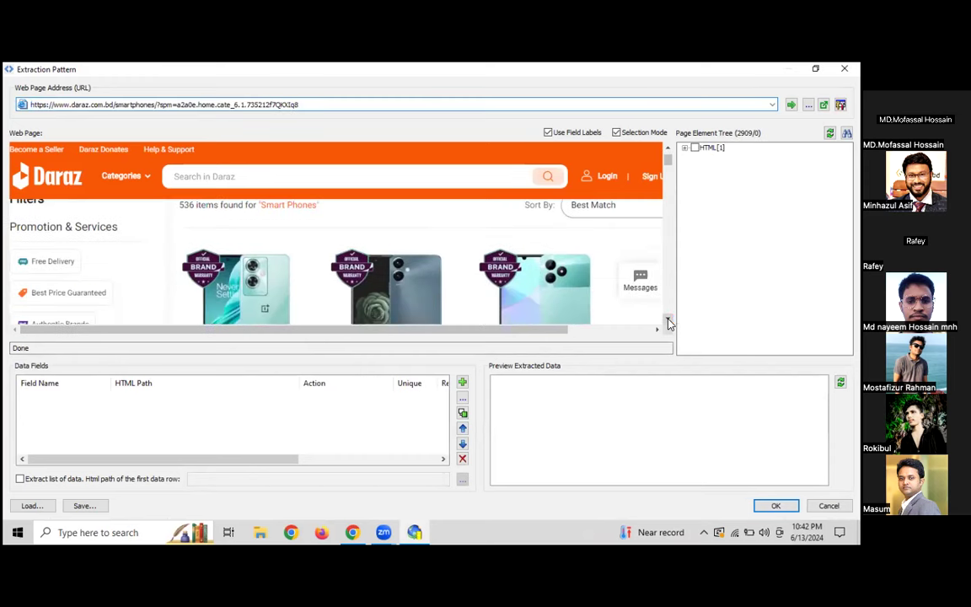
left_click(668, 321)
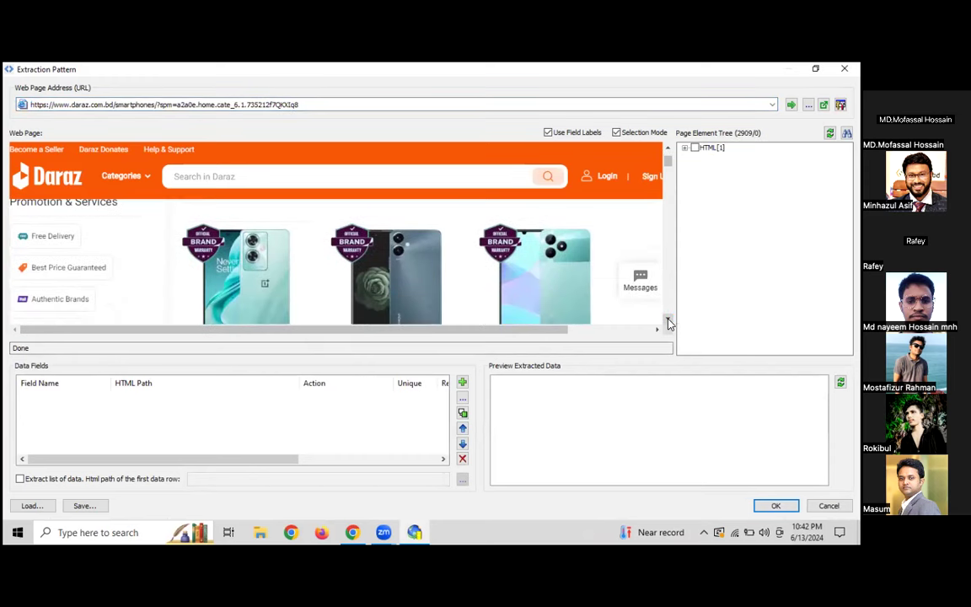
left_click(667, 321)
left_click(668, 321)
left_click(668, 321)
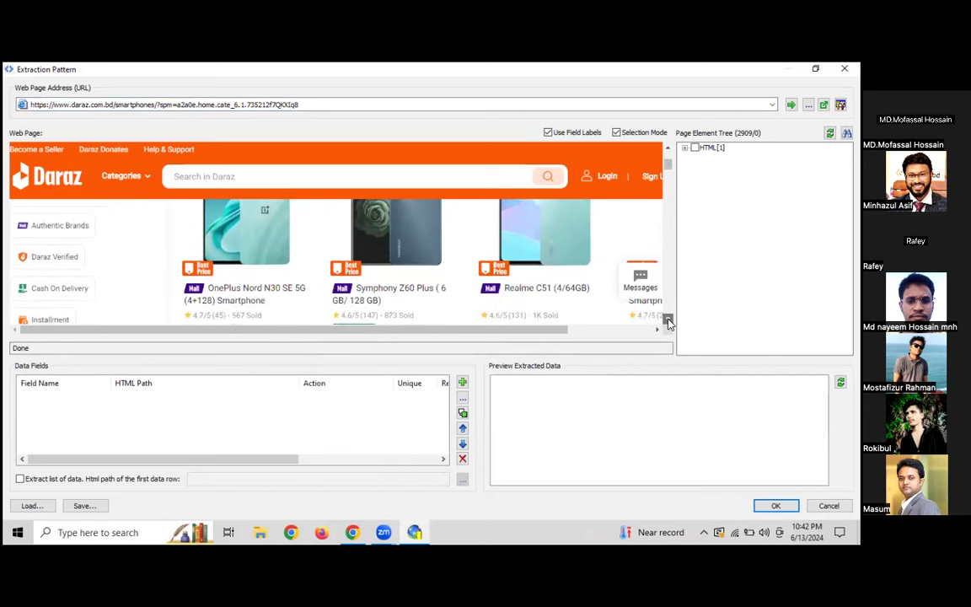
left_click(667, 321)
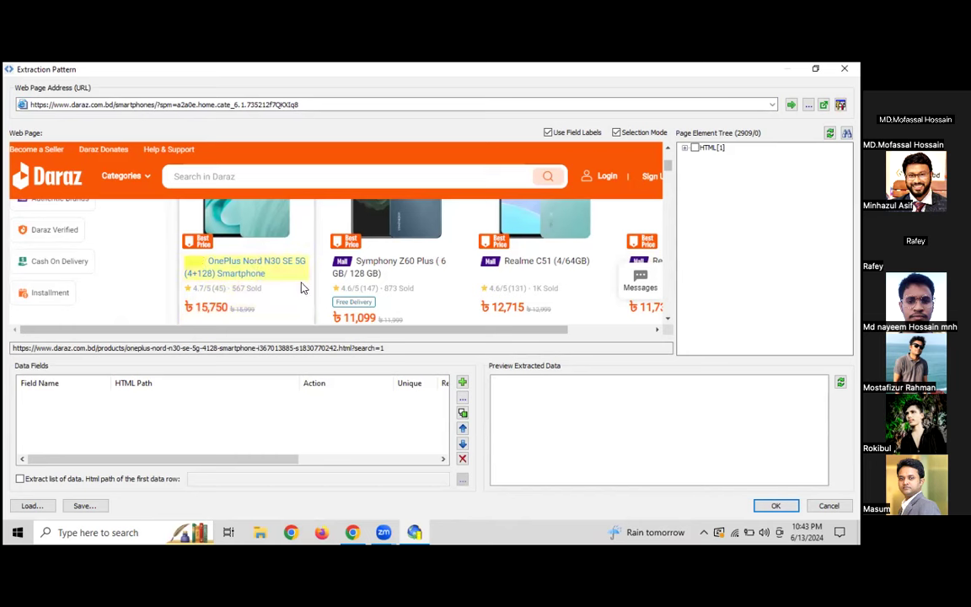
left_click(224, 274)
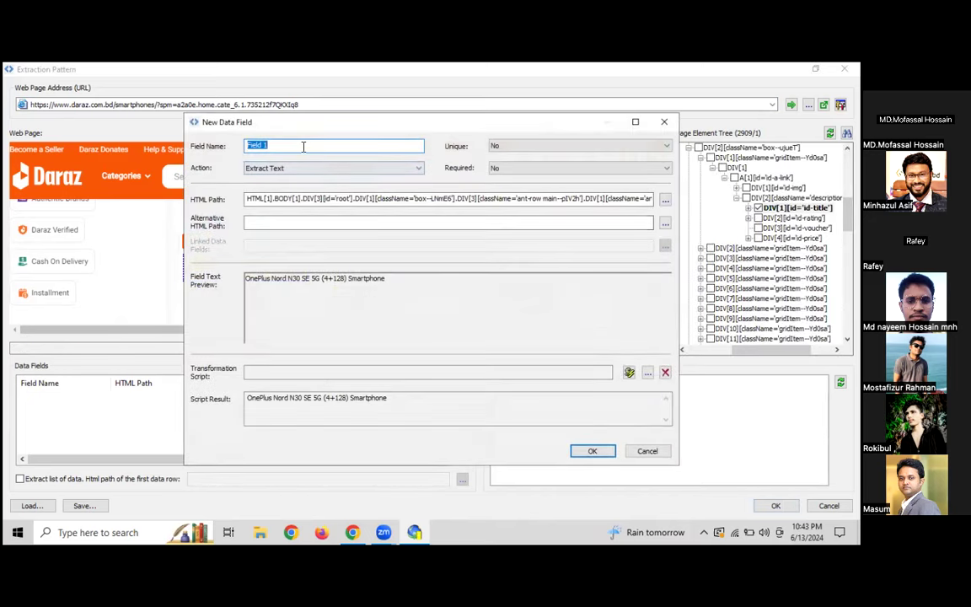
type("prooduct name")
left_click(592, 451)
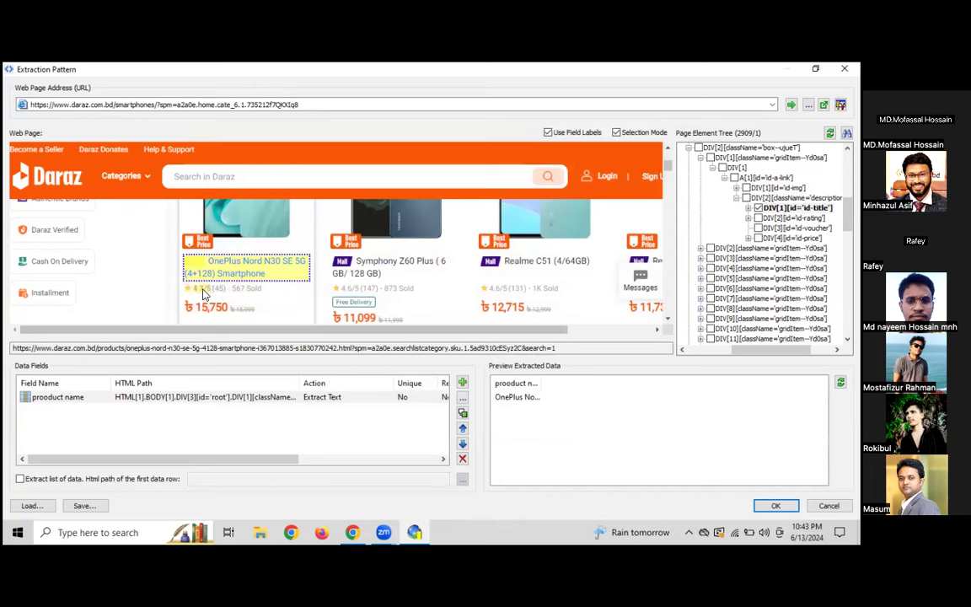
- Add an Extract Text data field named "rating" from the first phone's rating score
left_click(202, 291)
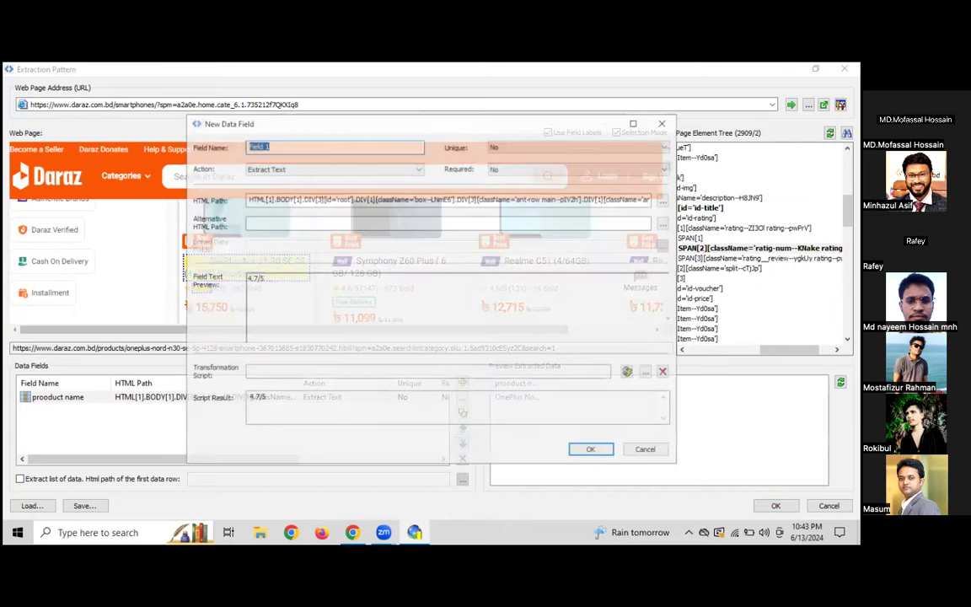
type("ratig")
key("BackSpace")
type("ng")
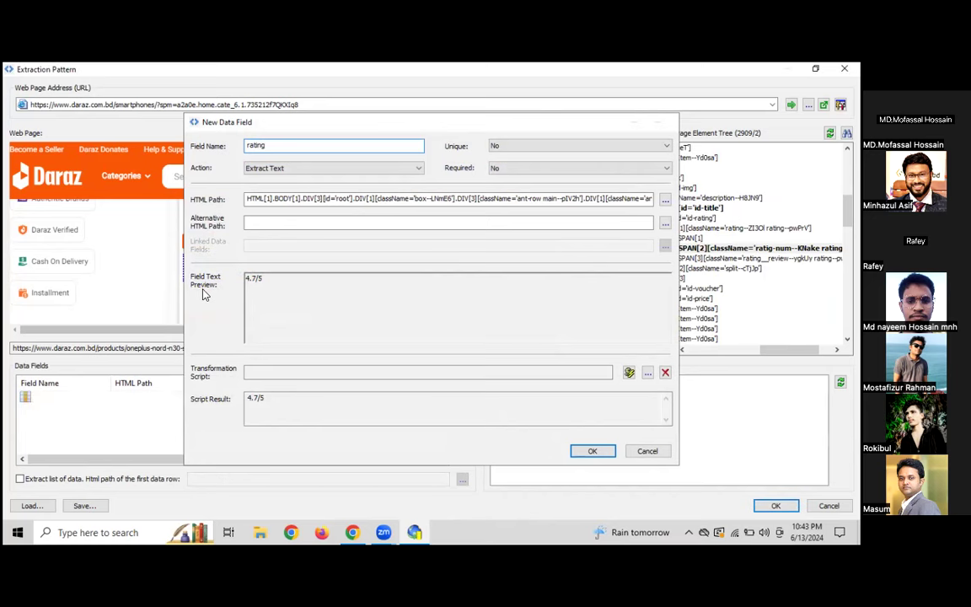
key("Return")
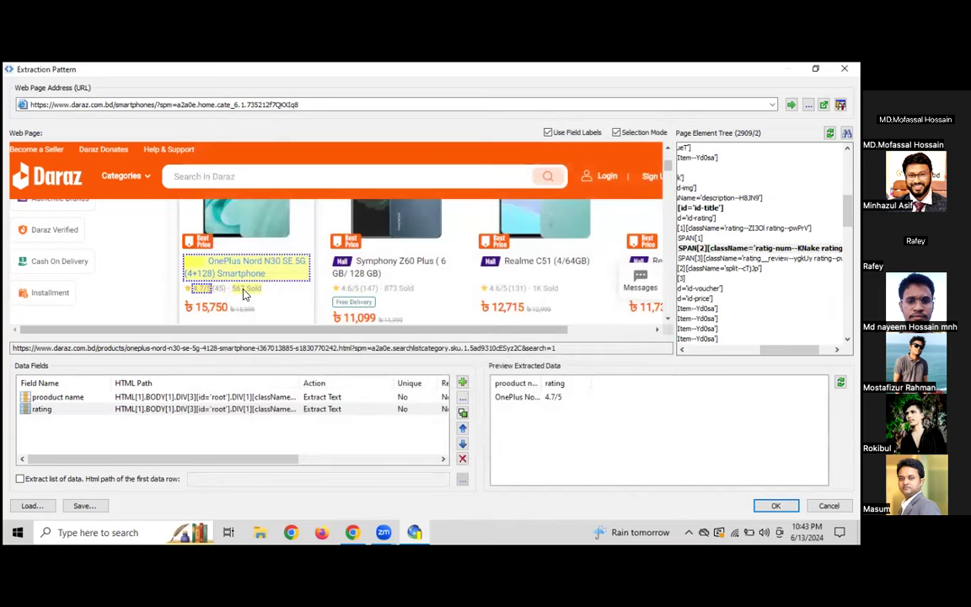
- Add Extract Text data fields named "sold" and "price(TK)" from the first phone's sold count and current price
left_click(243, 290)
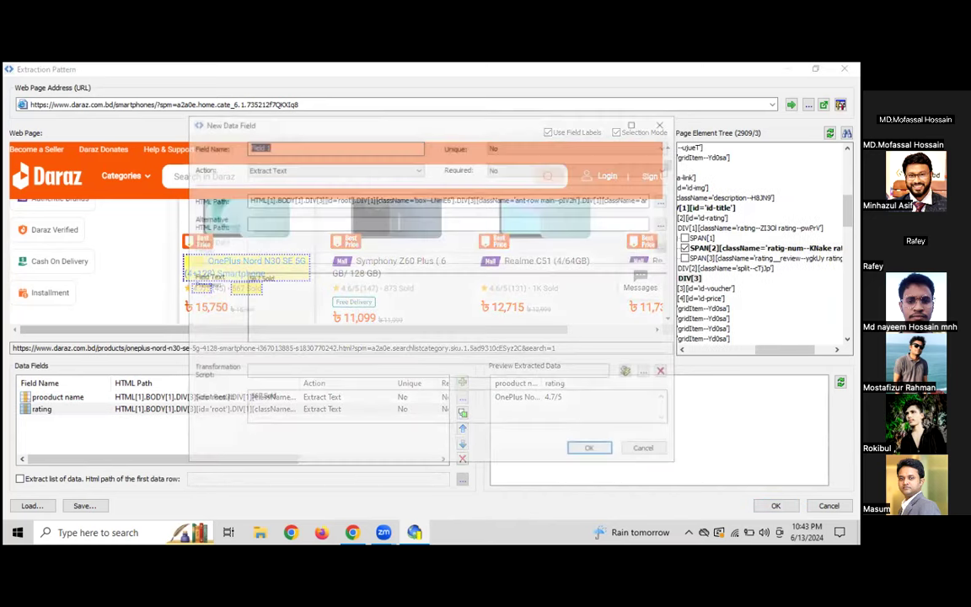
type("sold")
key("Return")
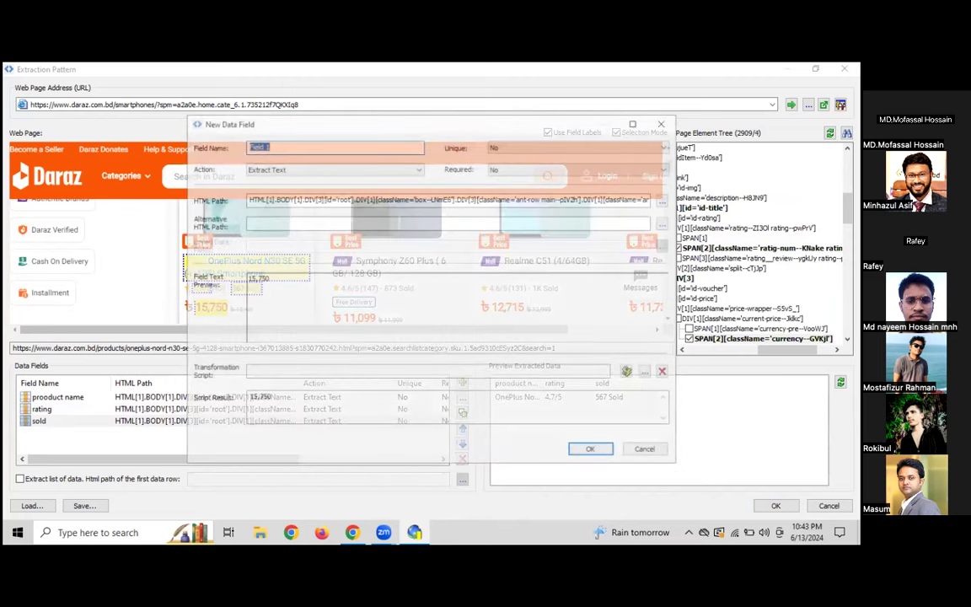
type("price(TK)")
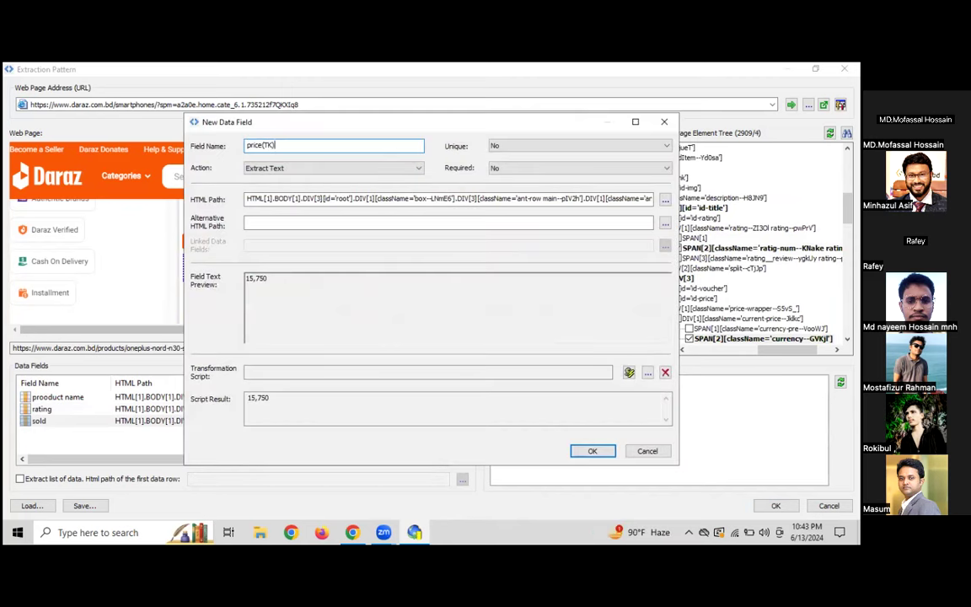
key("Return")
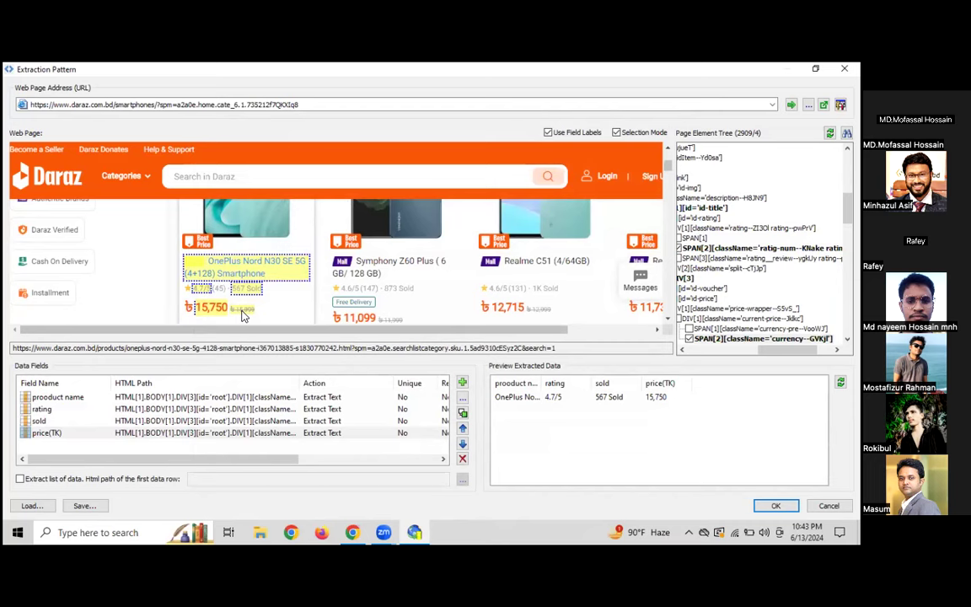
- Add an Extract Text data field named "previous price" from the first phone's crossed-out price
left_click(242, 313)
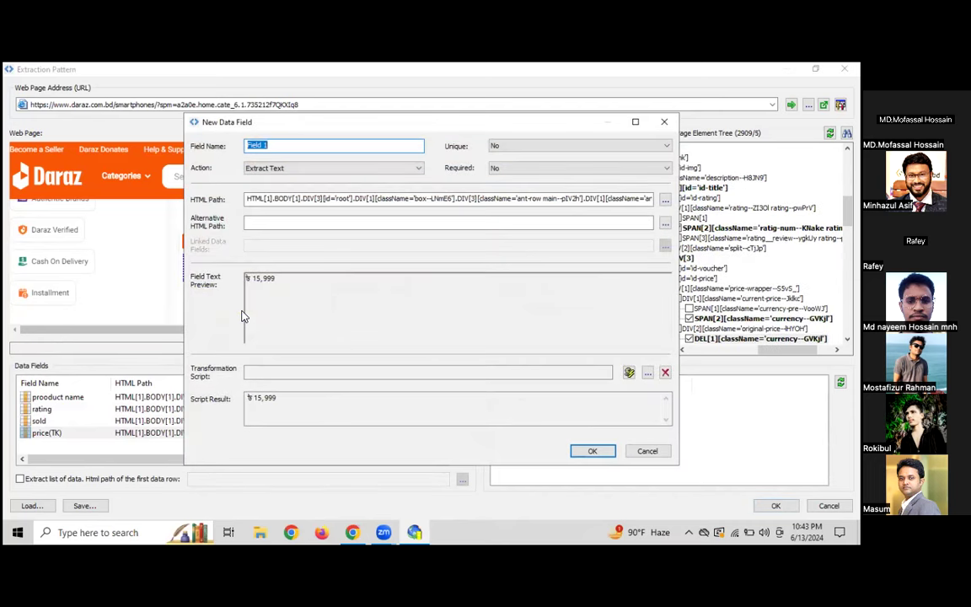
left_click(659, 455)
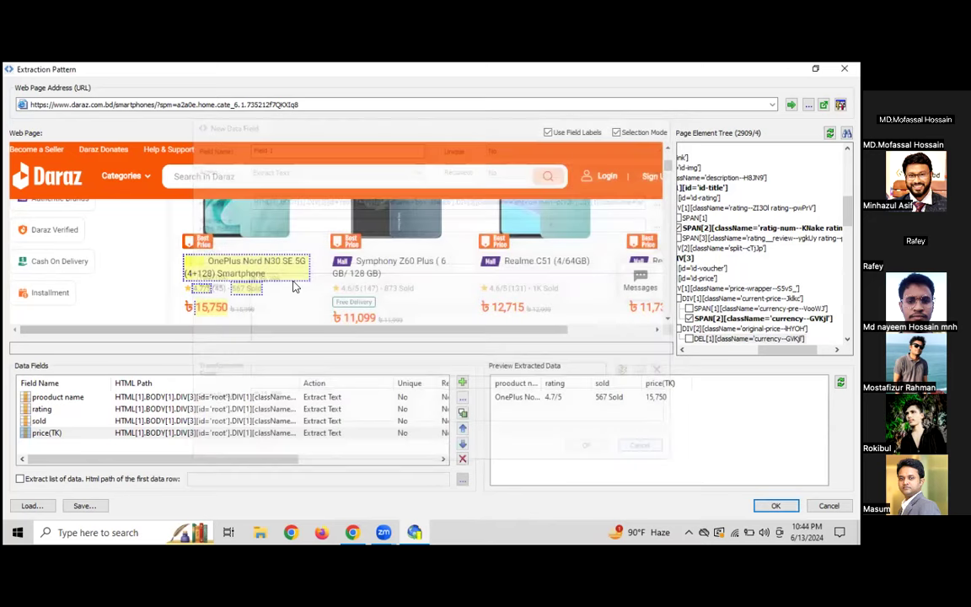
scroll(245, 304, "up", 1)
scroll(247, 308, "down", 1)
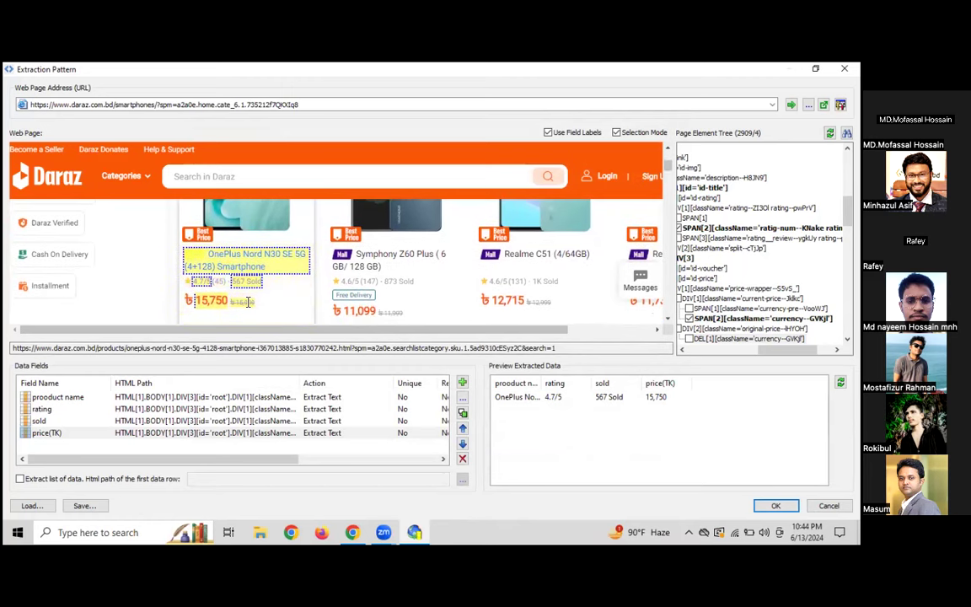
left_click(244, 301)
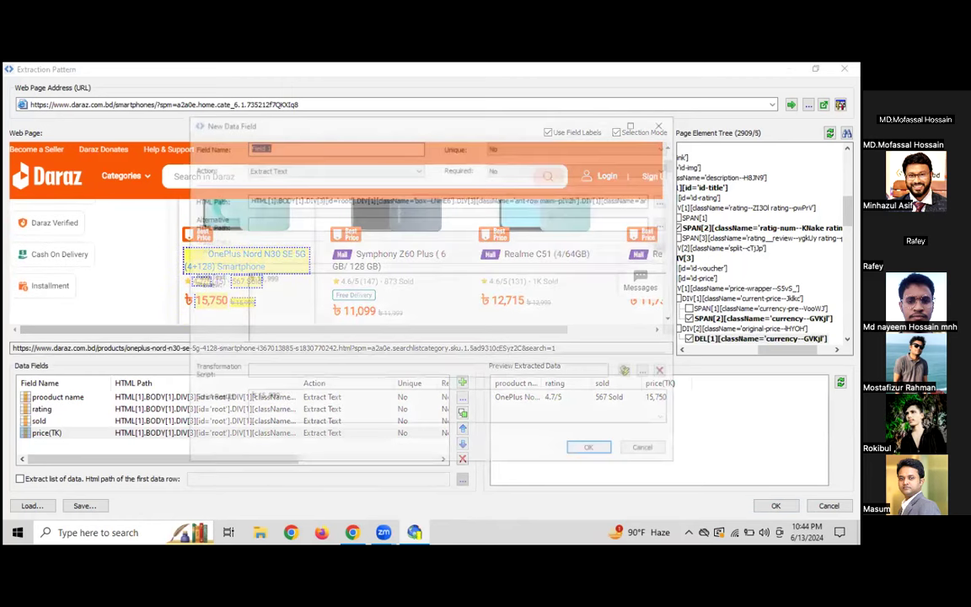
type("pr")
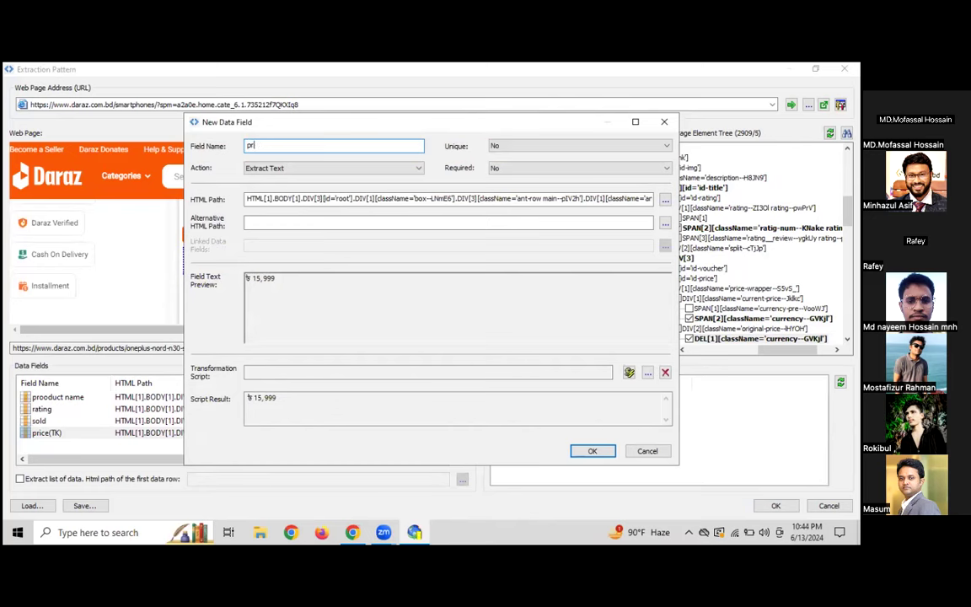
type("evious price")
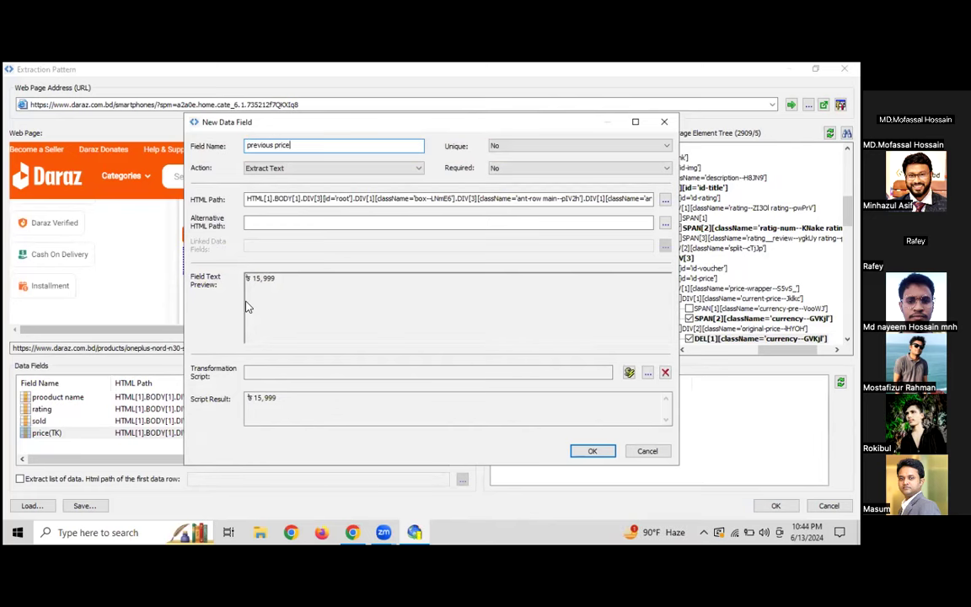
key("Return")
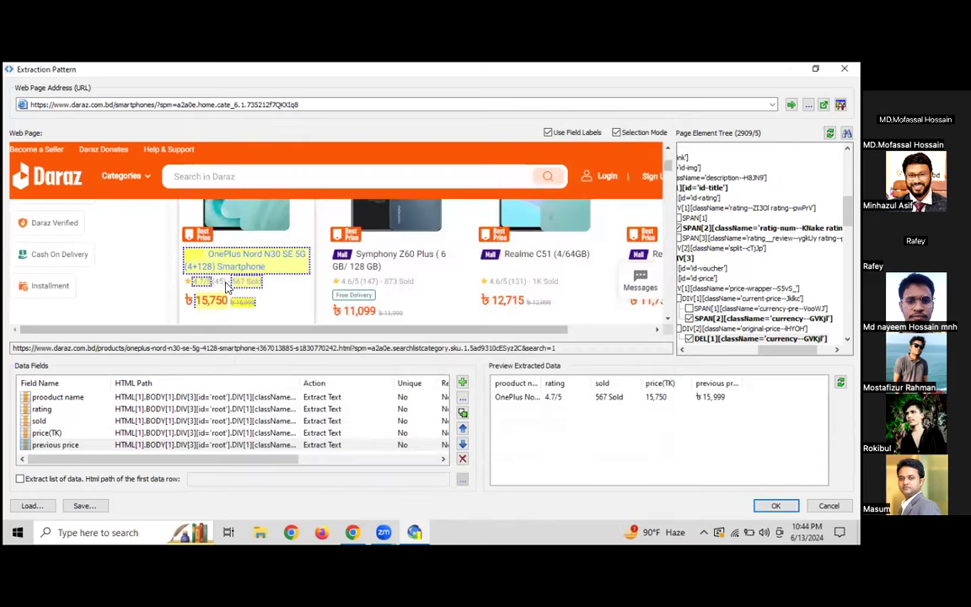
- Add a Save Image/File data field named "Image" from the first phone's product picture
scroll(244, 270, "up", 3)
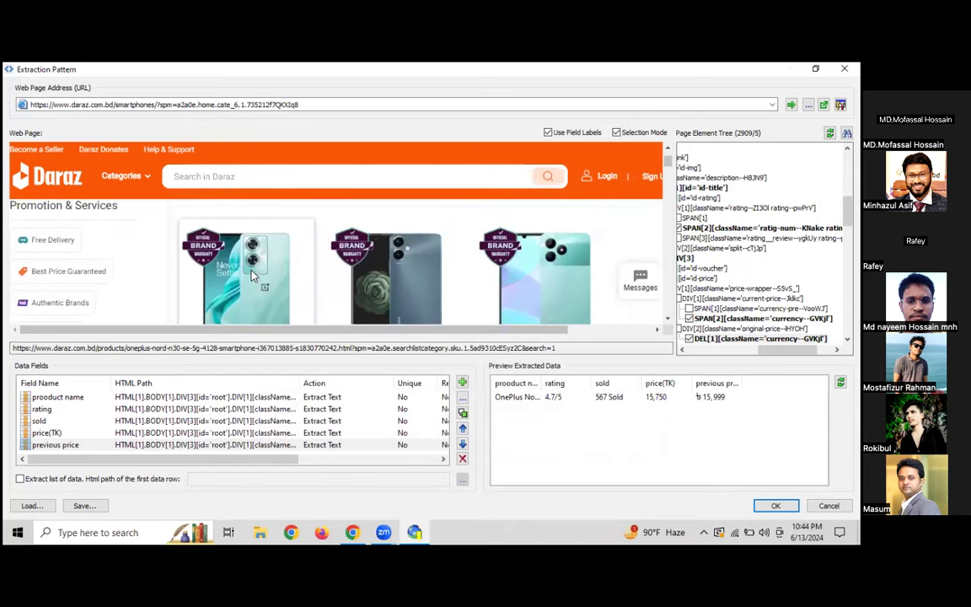
left_click(249, 258)
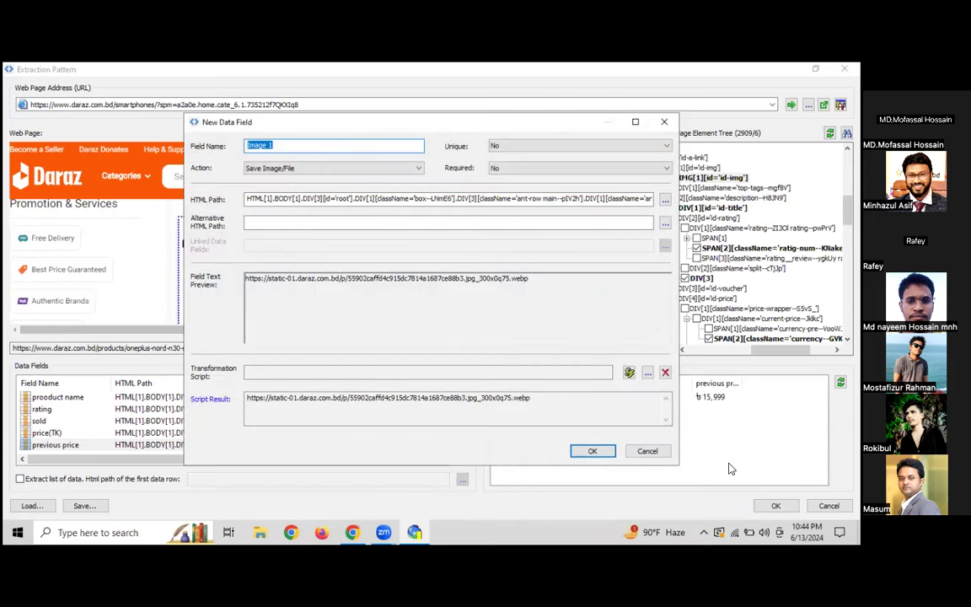
key("Return")
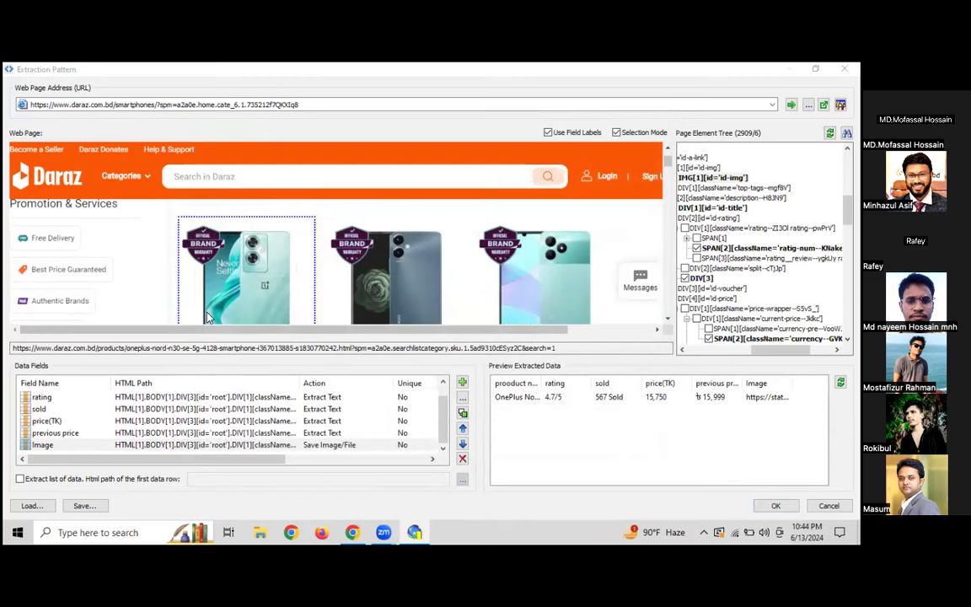
- Enable extracting the whole list of phones on the page, check the preview rows, and accept the extraction pattern
left_click(20, 479)
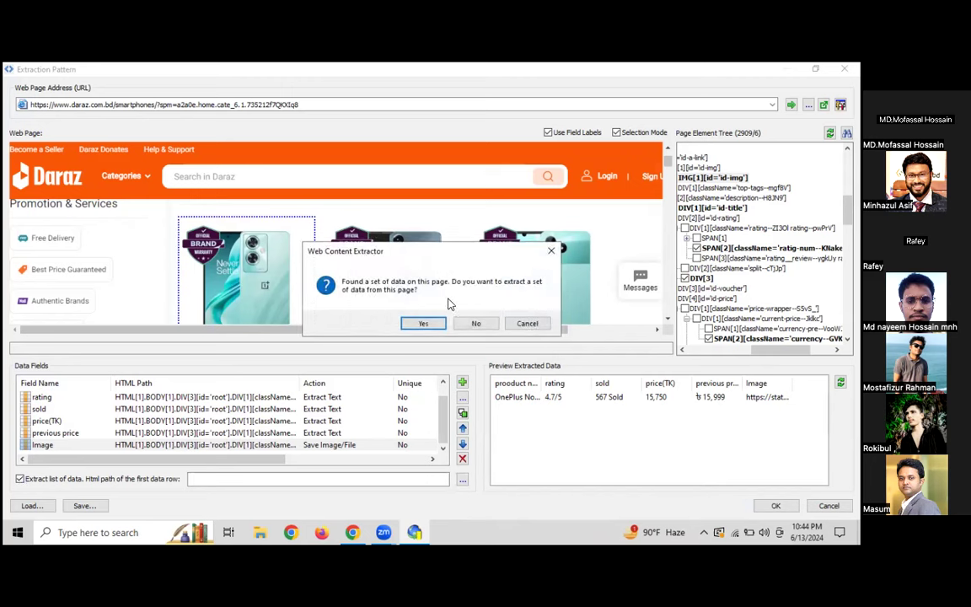
left_click(415, 324)
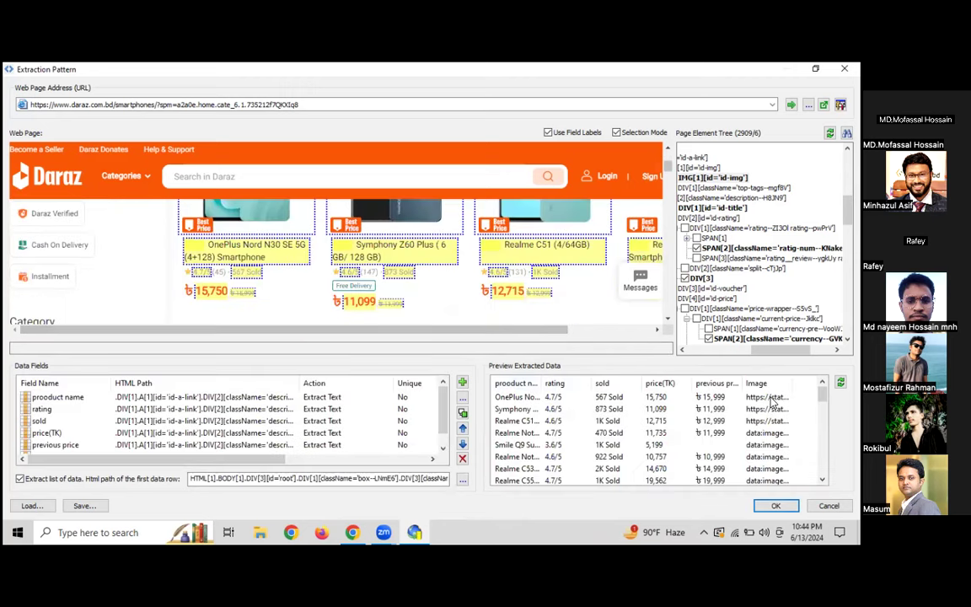
scroll(658, 432, "down", 2)
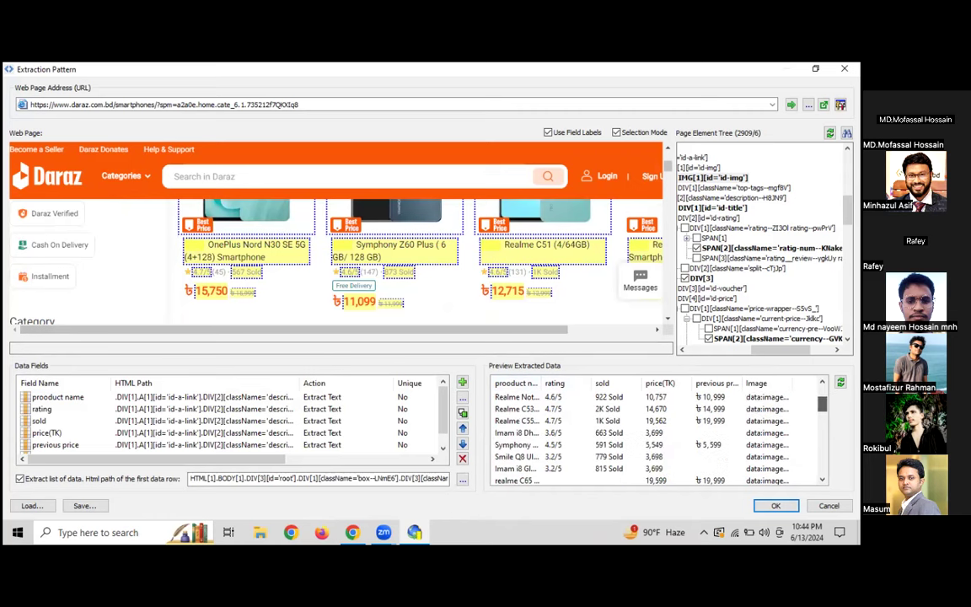
scroll(658, 434, "down", 5)
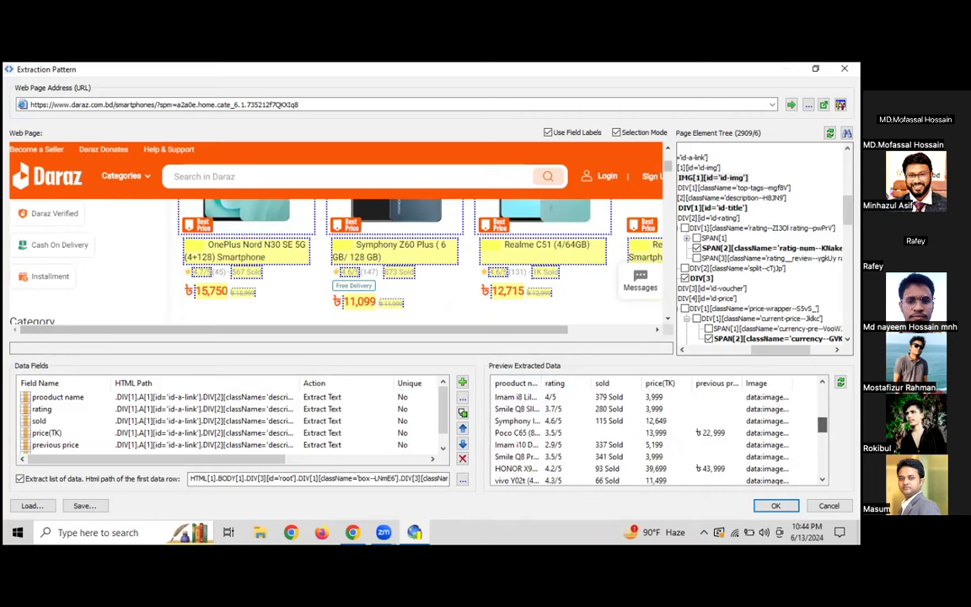
scroll(657, 434, "down", 1)
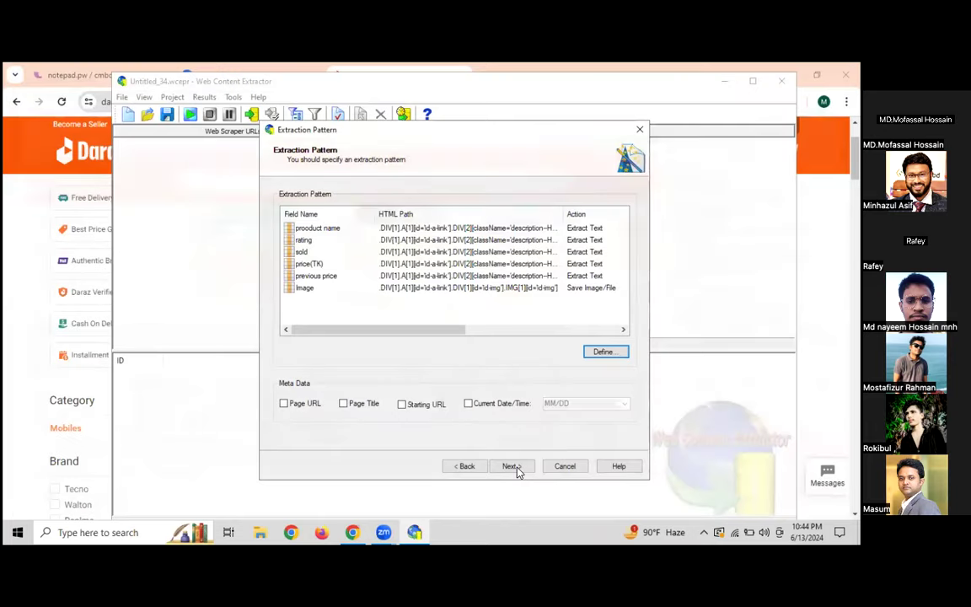
left_click(518, 470)
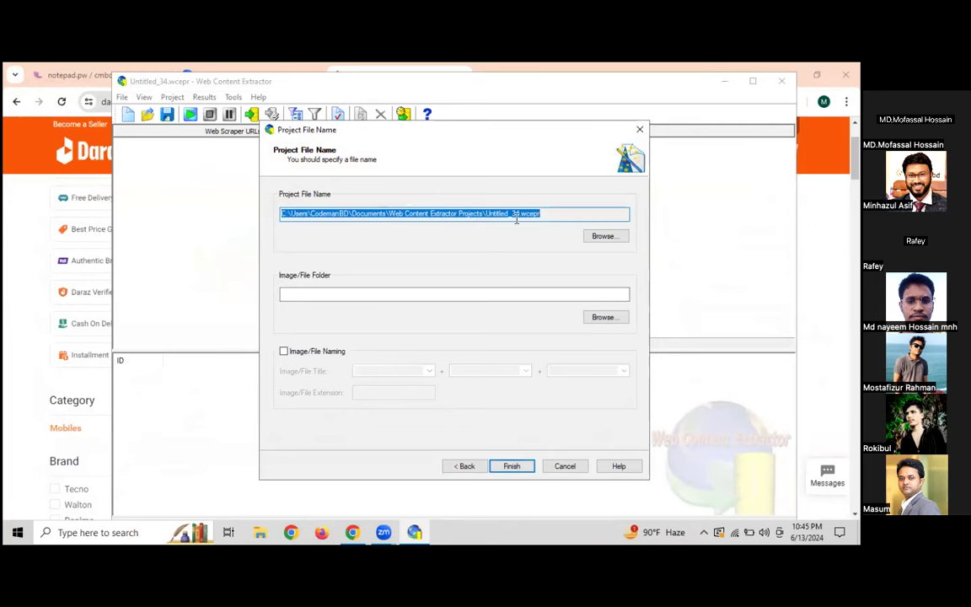
- Set the project file to darazcom_bd.wcepr in the Downloads folder
left_click(610, 237)
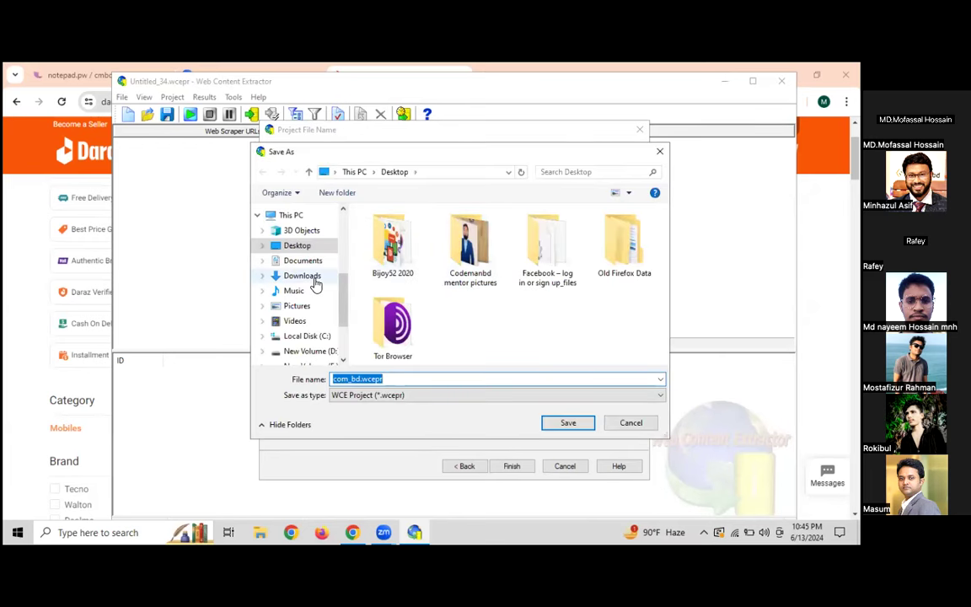
left_click(310, 278)
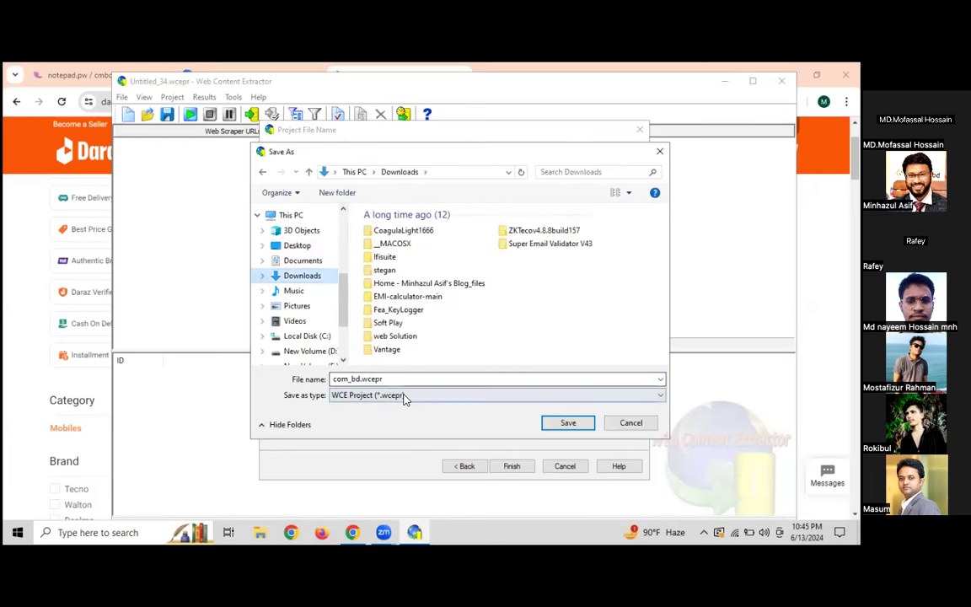
double_click(335, 379)
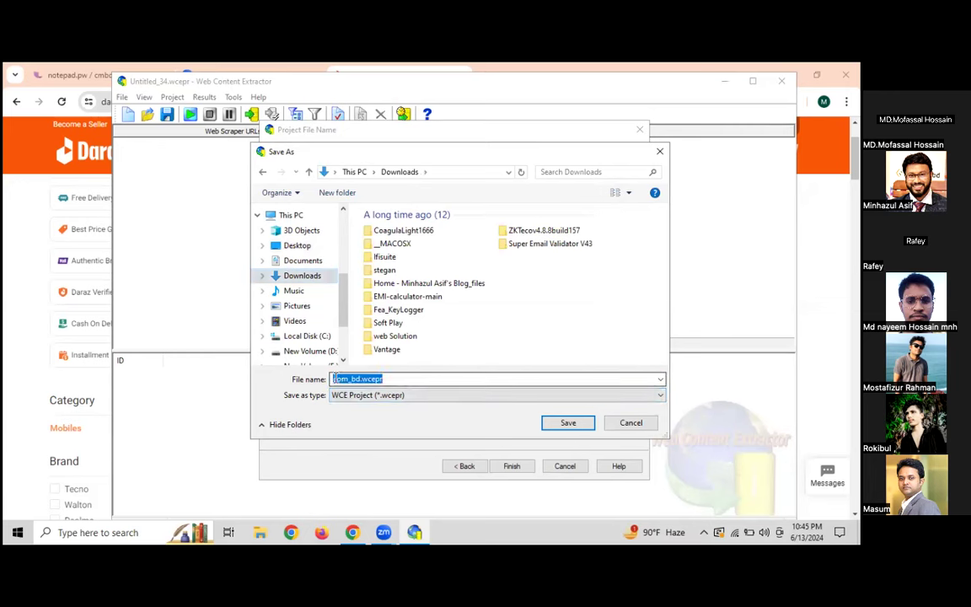
left_click(334, 380)
type("daraz")
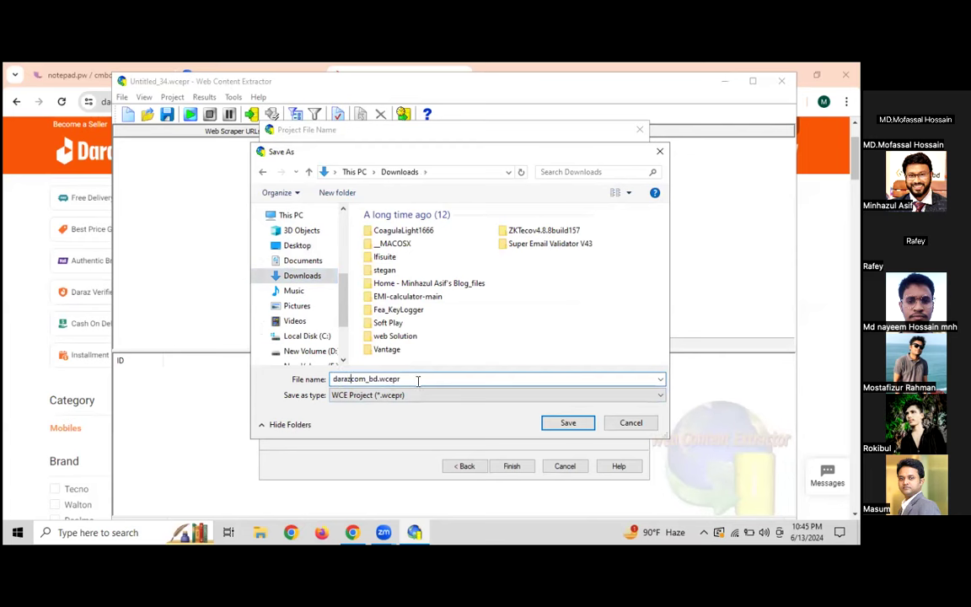
left_click(570, 424)
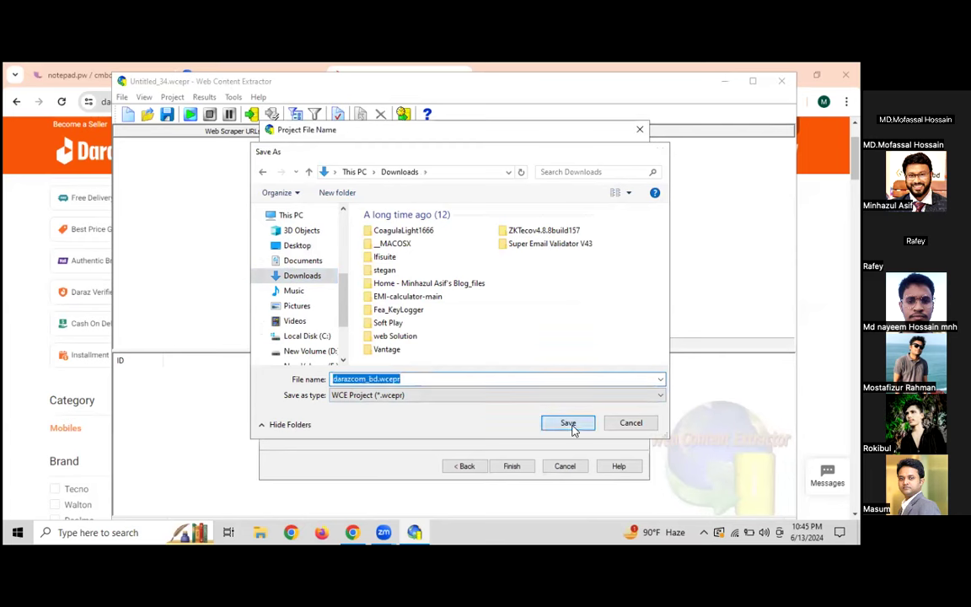
- Finish the project setup and run the extraction on the Daraz smartphones URL
left_click(513, 465)
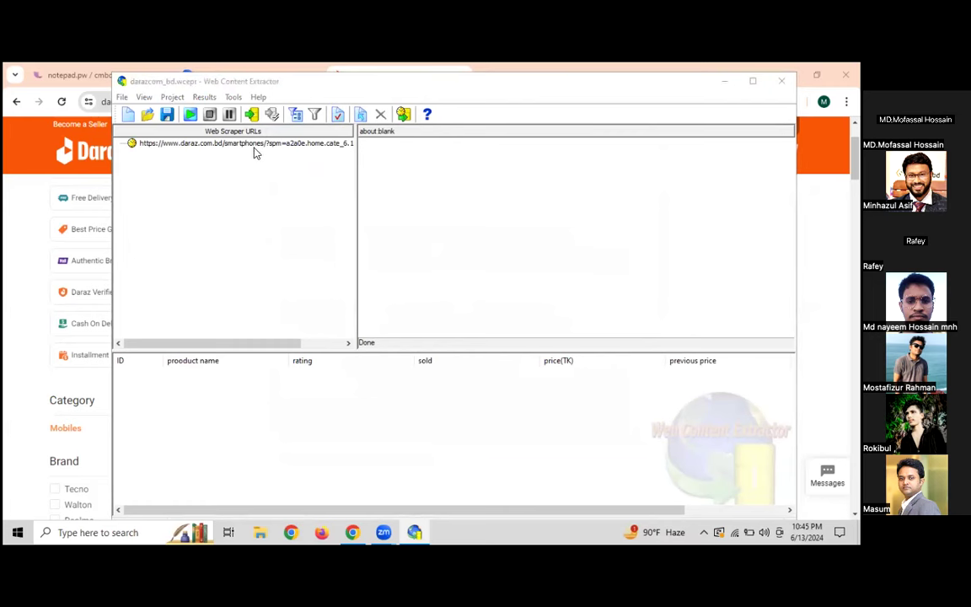
left_click(191, 115)
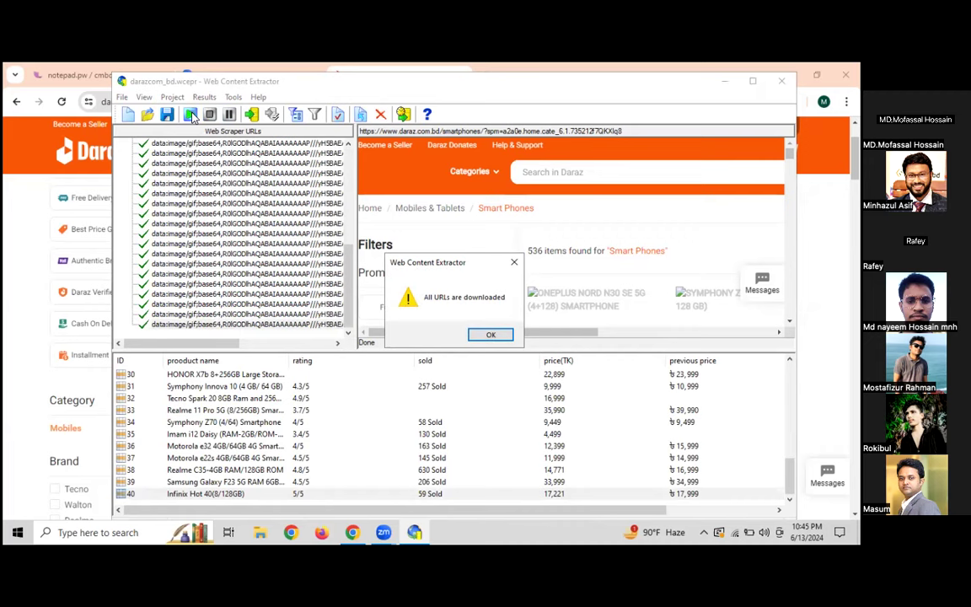
left_click(491, 337)
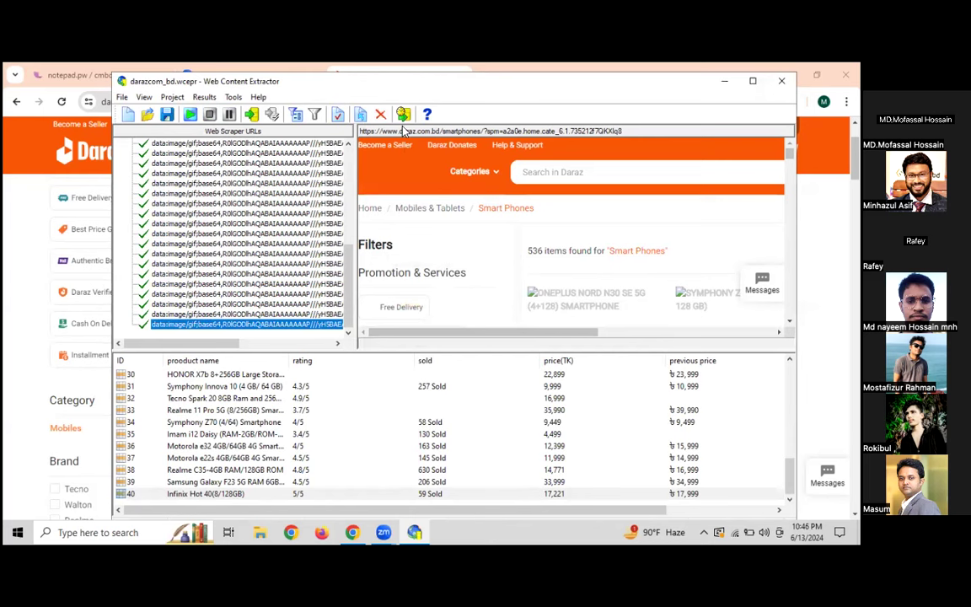
- Export the results as a comma-delimited text file named darazcom_bd.csv in Downloads, and close the opened file
left_click(253, 118)
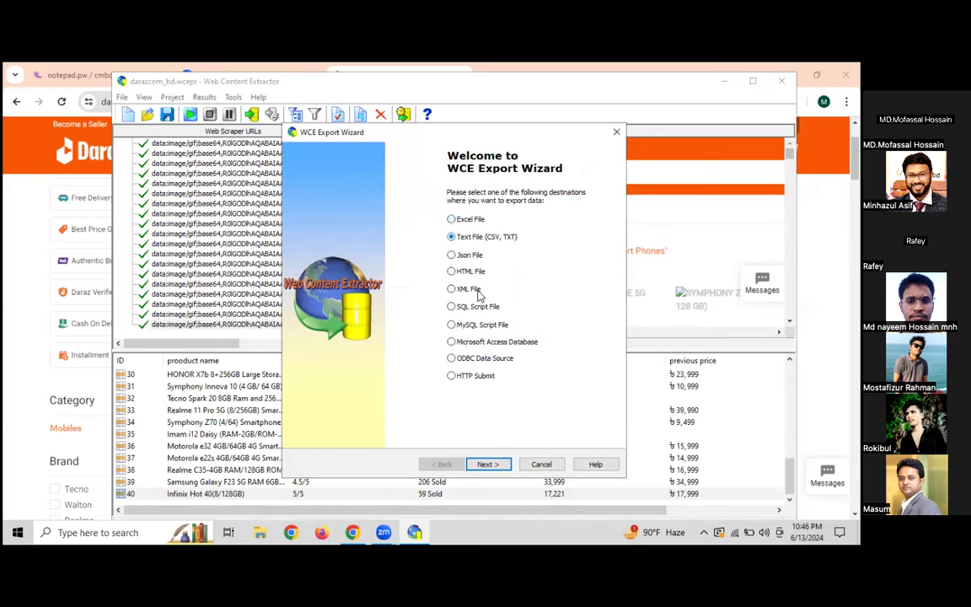
left_click(487, 465)
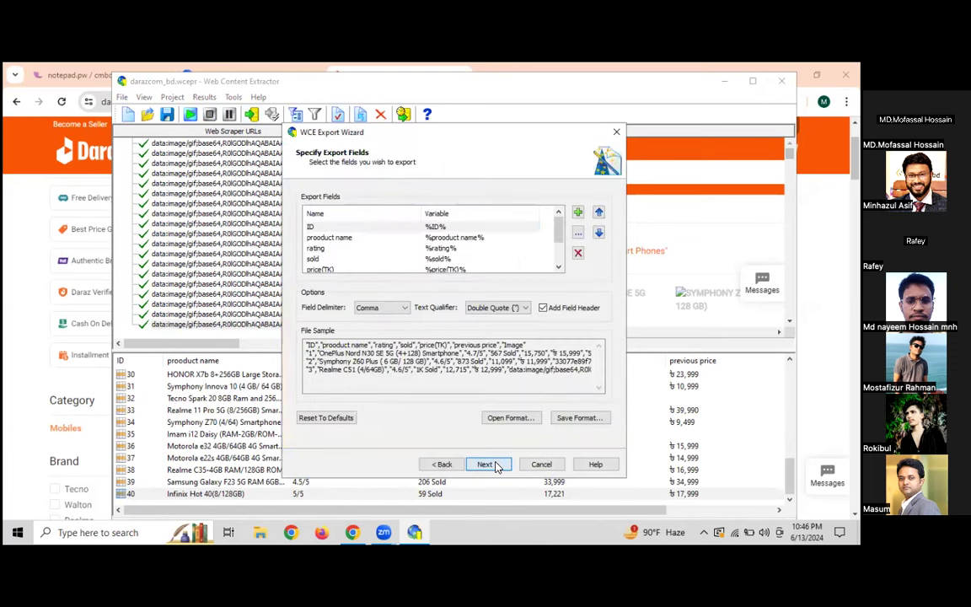
left_click(487, 464)
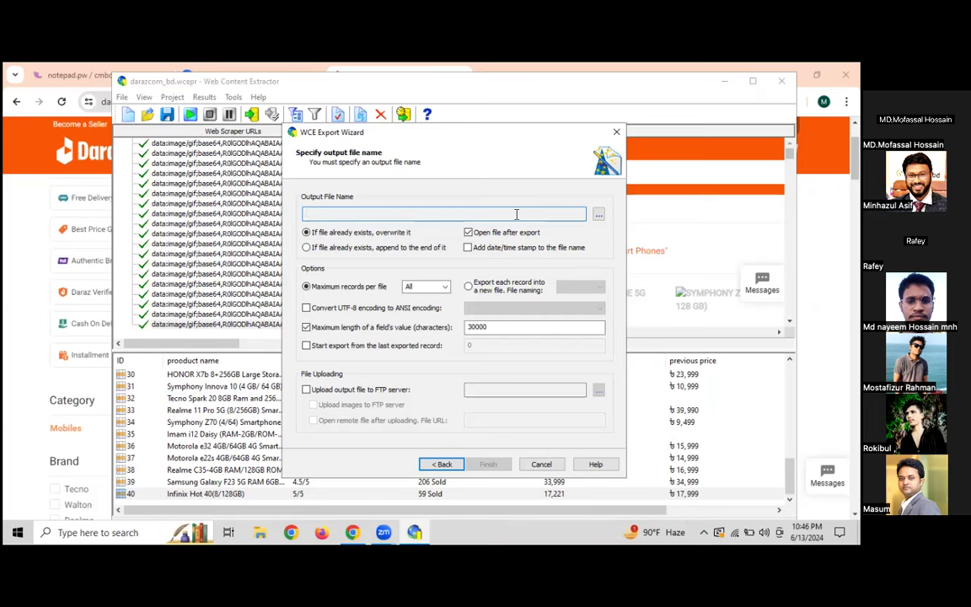
left_click(600, 214)
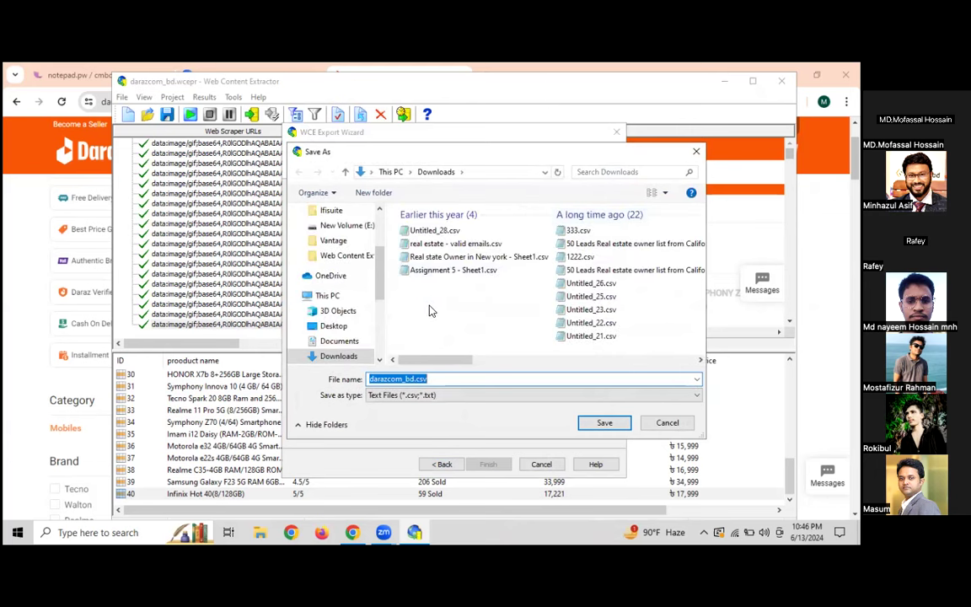
left_click(600, 423)
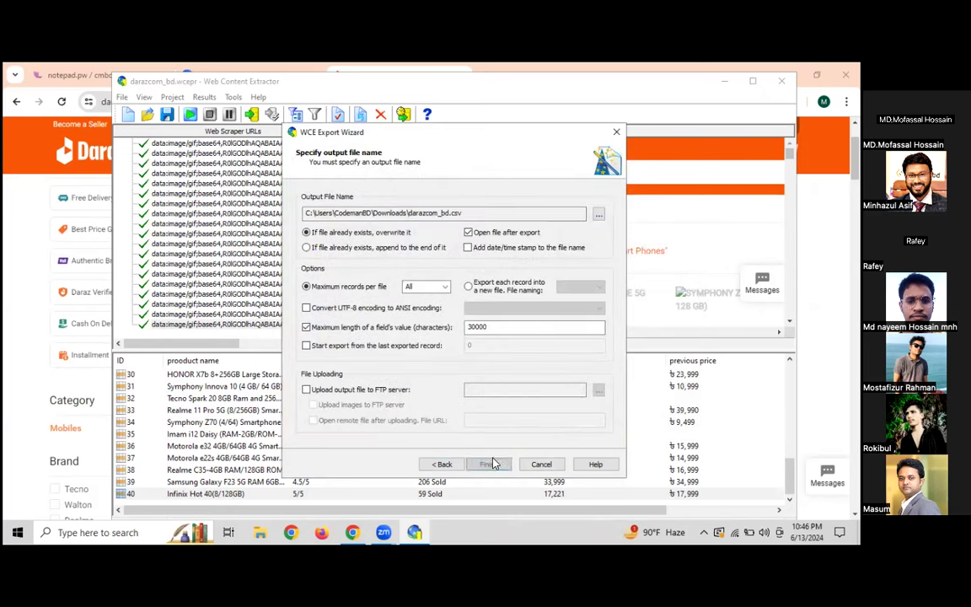
left_click(487, 466)
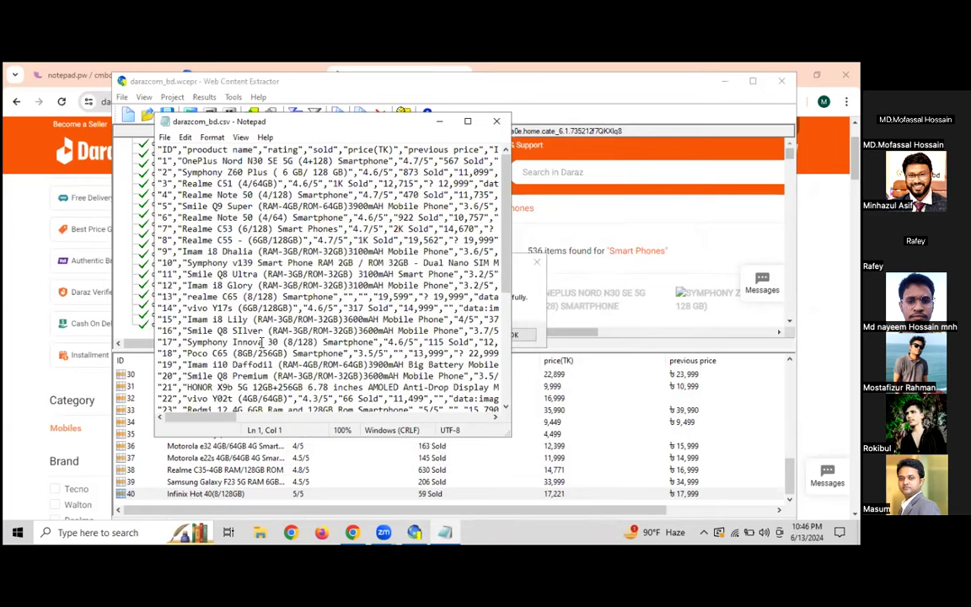
left_click(496, 122)
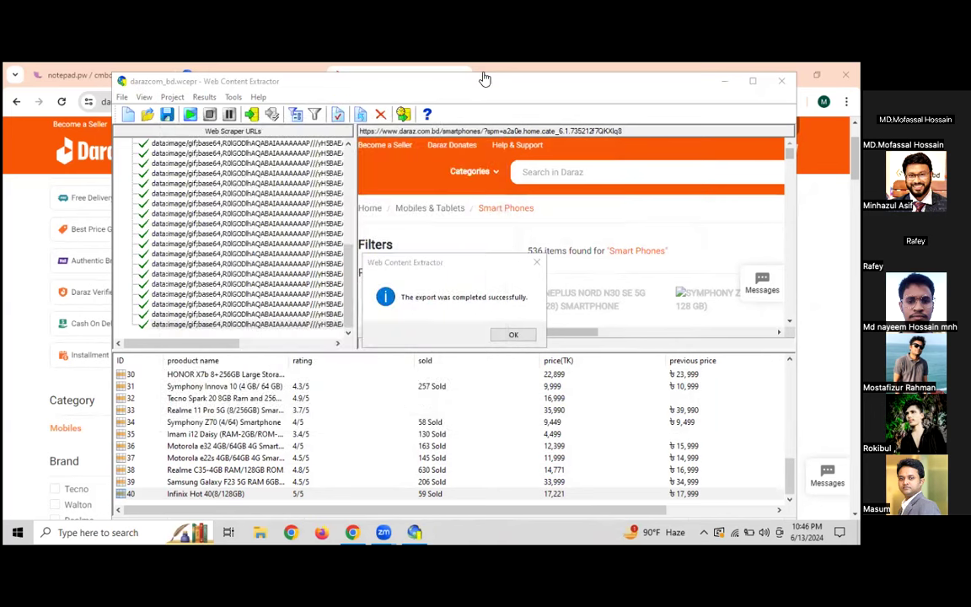
- Switch to Chrome and open drive.google.com in a new tab
left_click(481, 74)
left_click(487, 78)
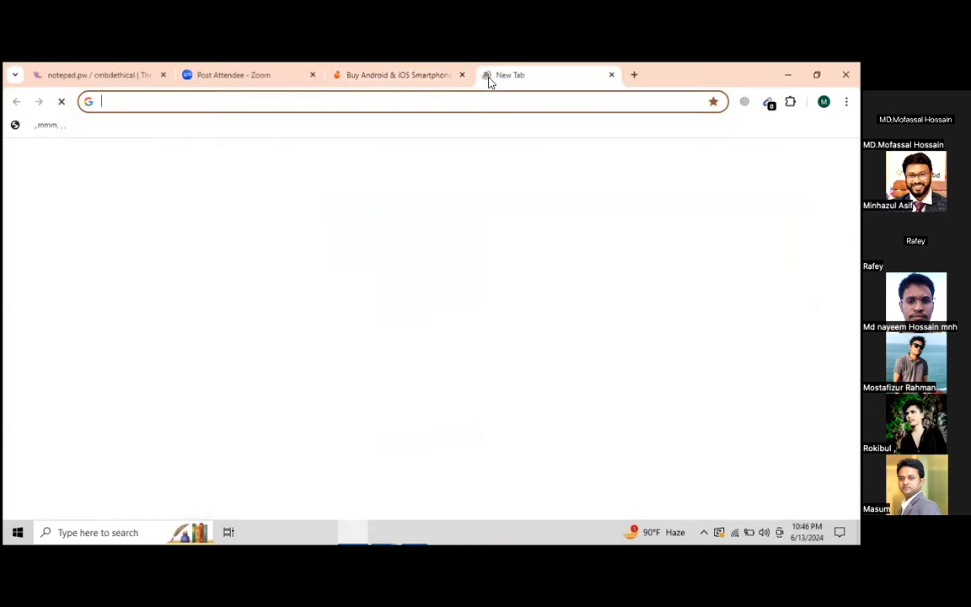
type("drive.google.com")
key("Return")
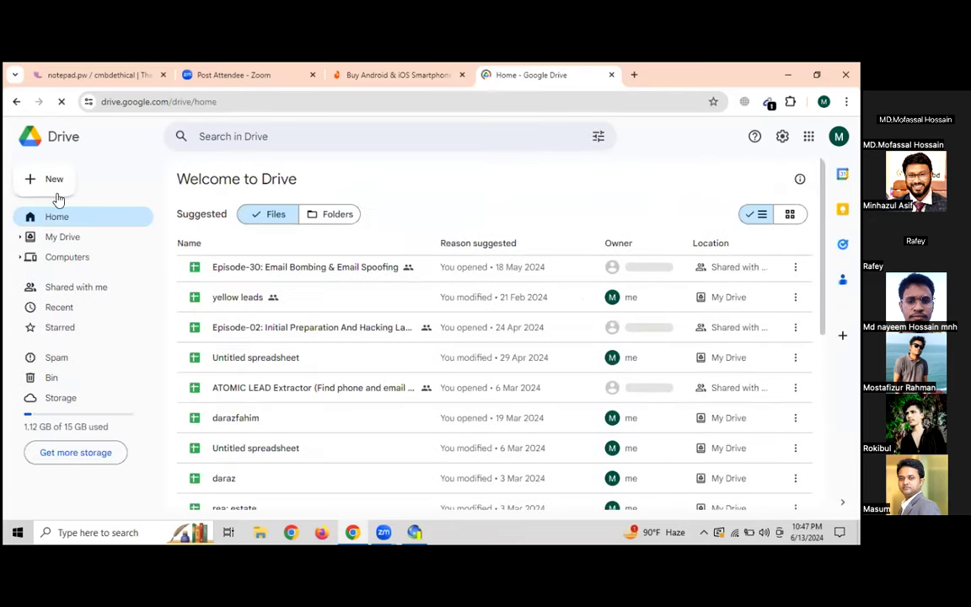
- Upload darazcom_bd.csv from the Downloads folder to Google Drive
left_click(48, 184)
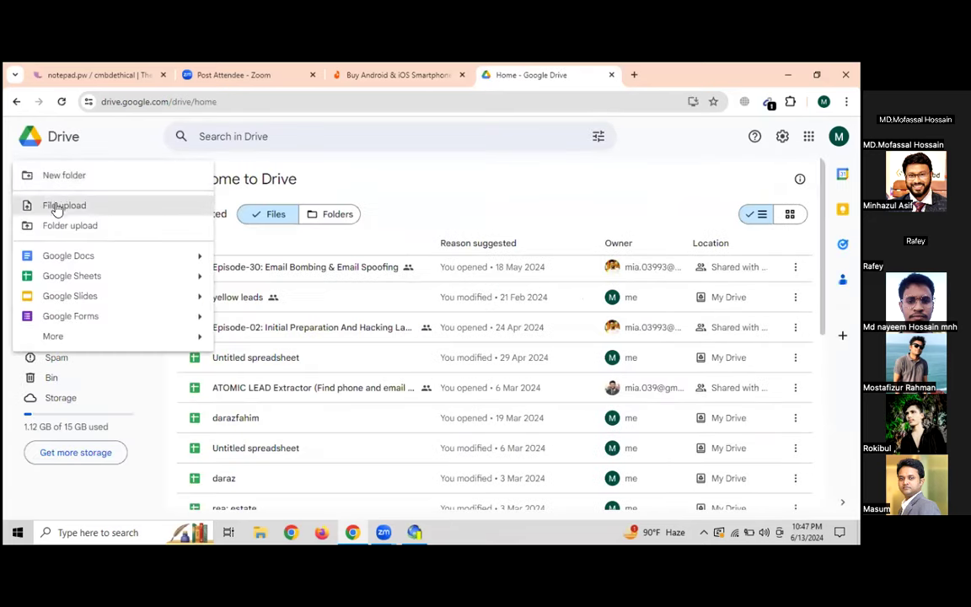
left_click(57, 207)
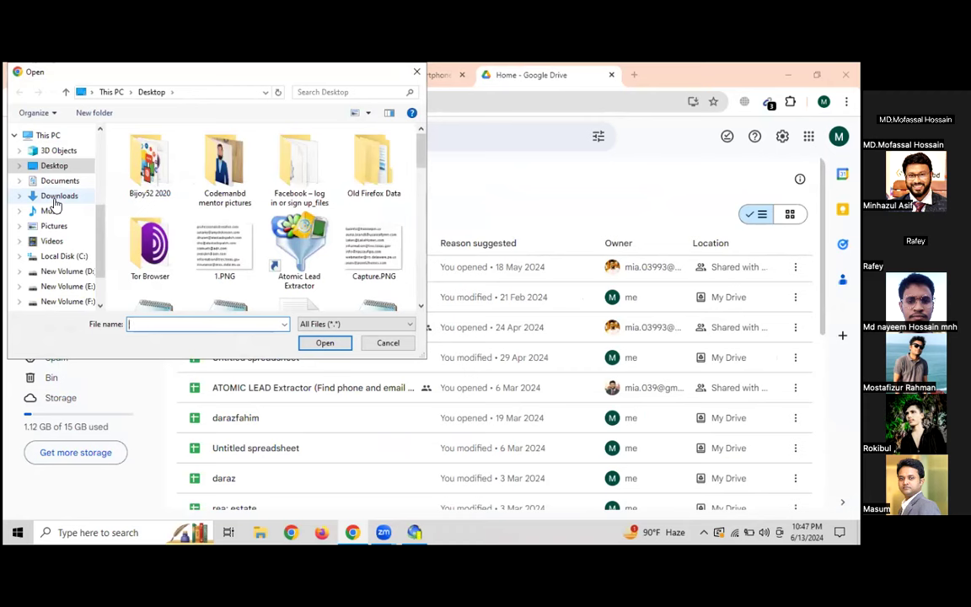
left_click(56, 199)
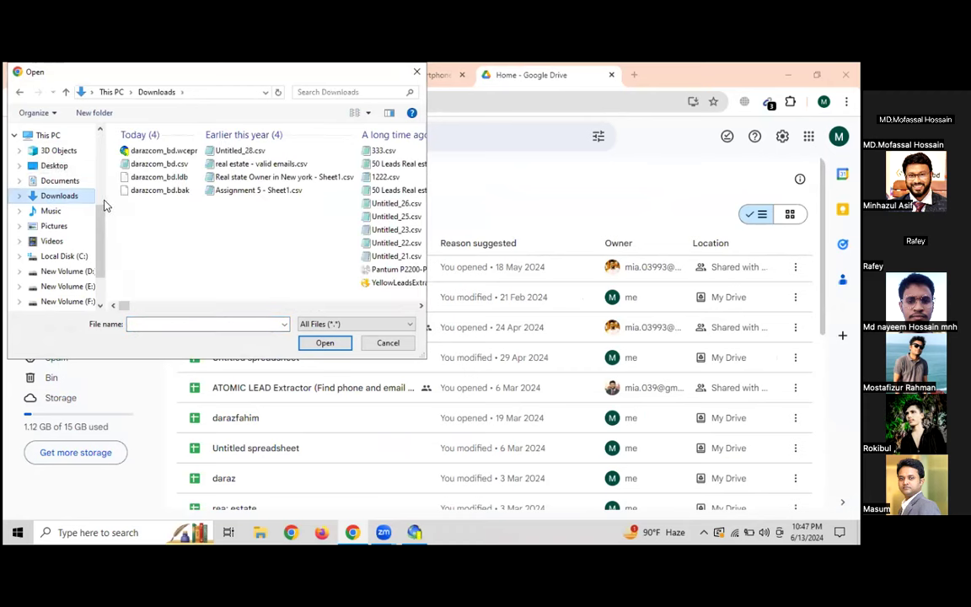
double_click(145, 168)
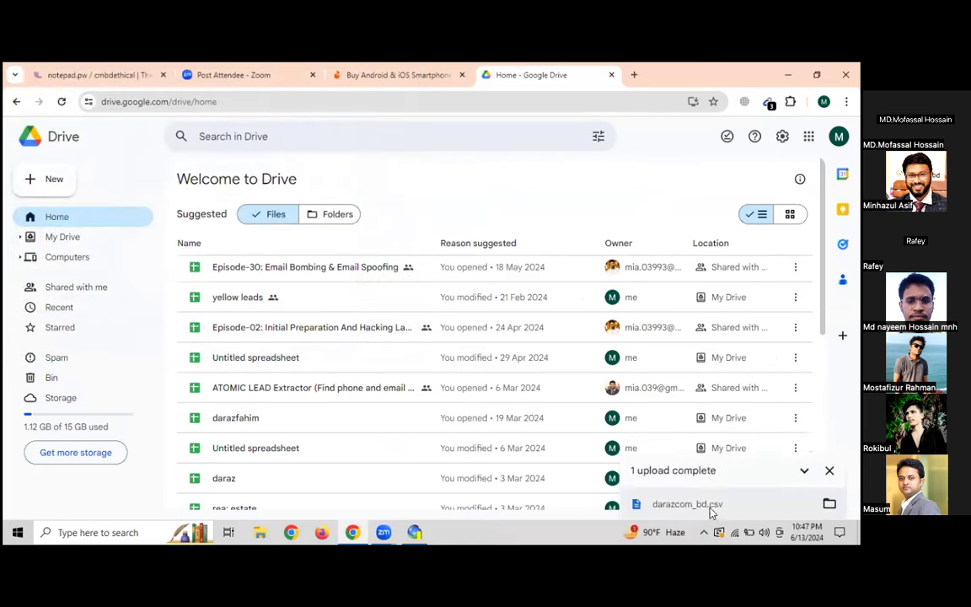
- Open the uploaded darazcom_bd.csv in Google Sheets and widen the product name column
left_click(710, 507)
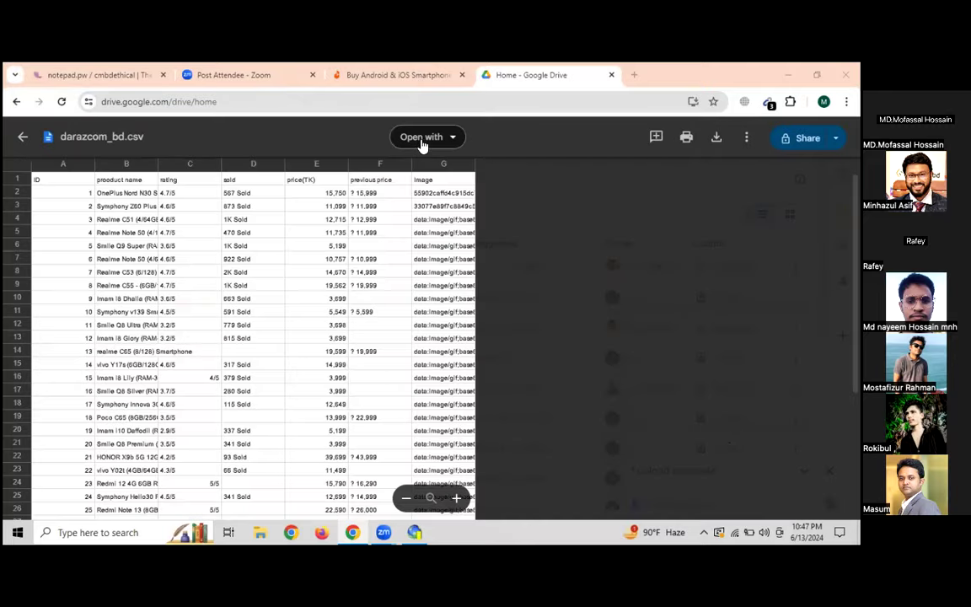
left_click(438, 137)
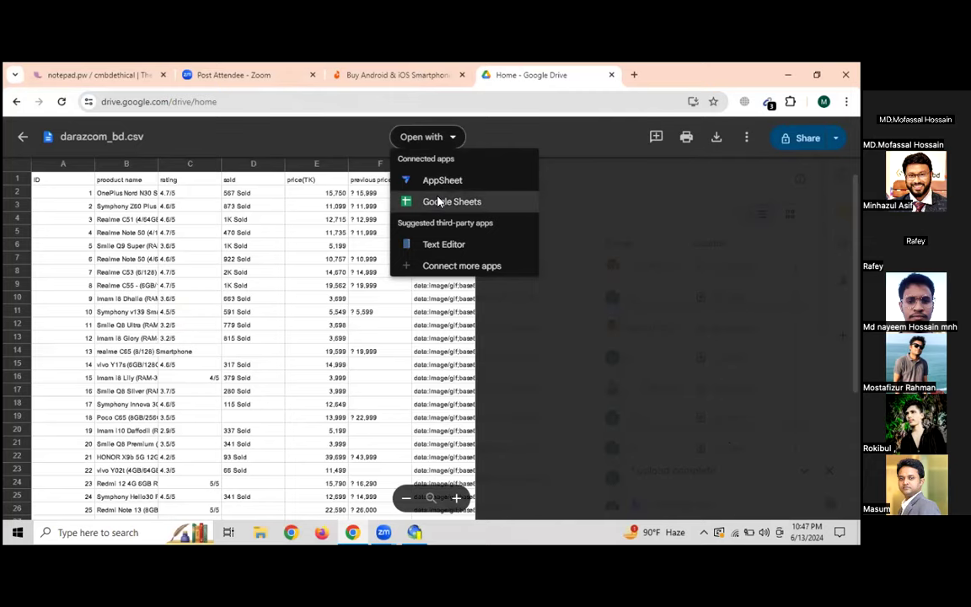
left_click(437, 200)
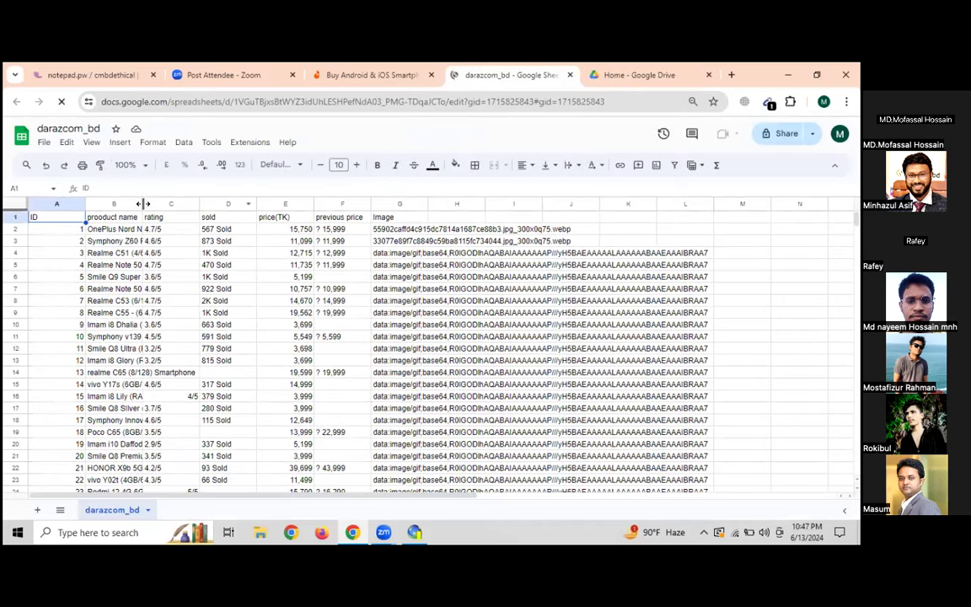
left_click_drag(190, 205, 191, 205)
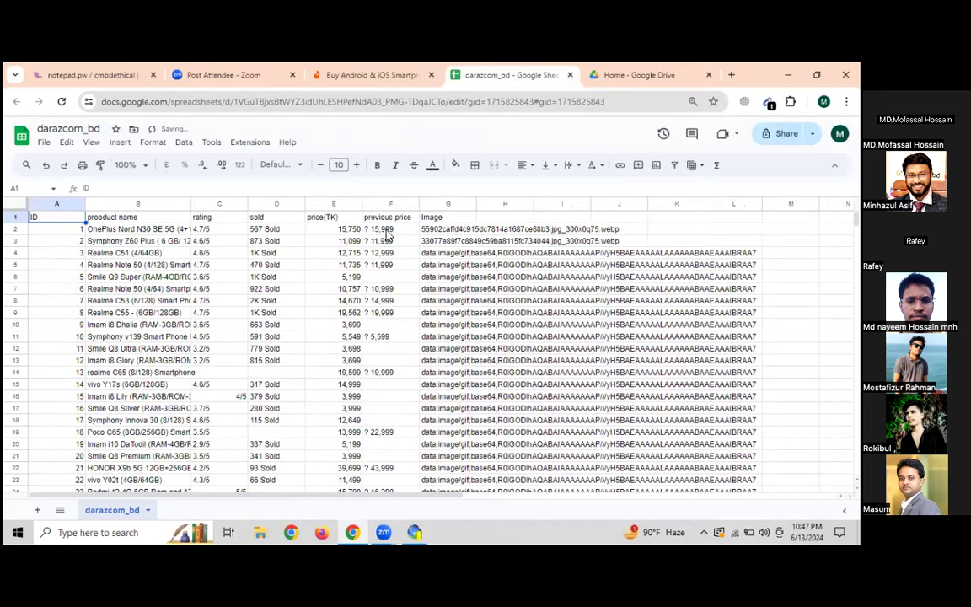
- Examine the Daraz smartphone listing's product names, ratings, sold counts and prices against the scraped data
left_click(399, 78)
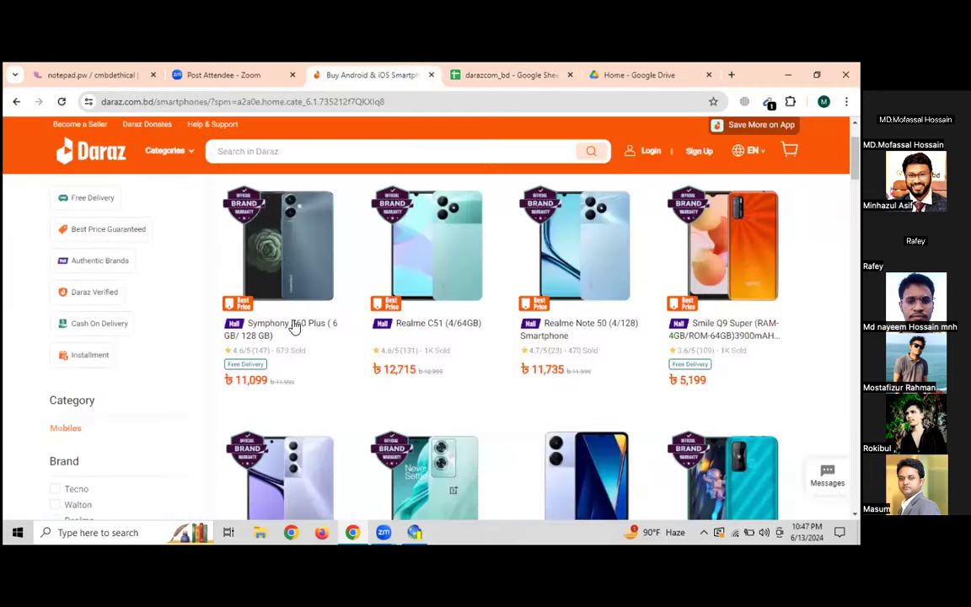
scroll(357, 308, "up", 1)
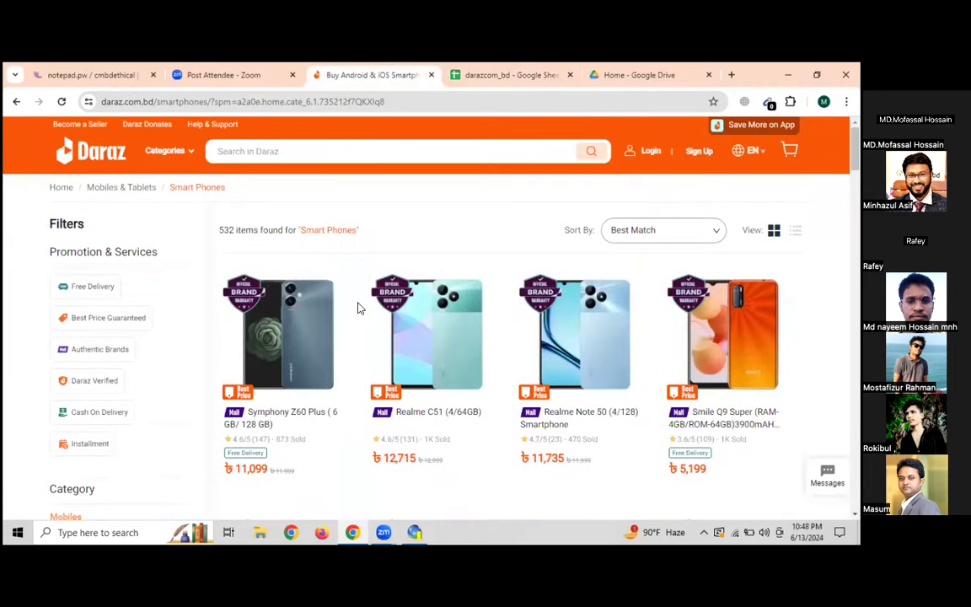
scroll(358, 308, "down", 2)
scroll(357, 308, "down", 2)
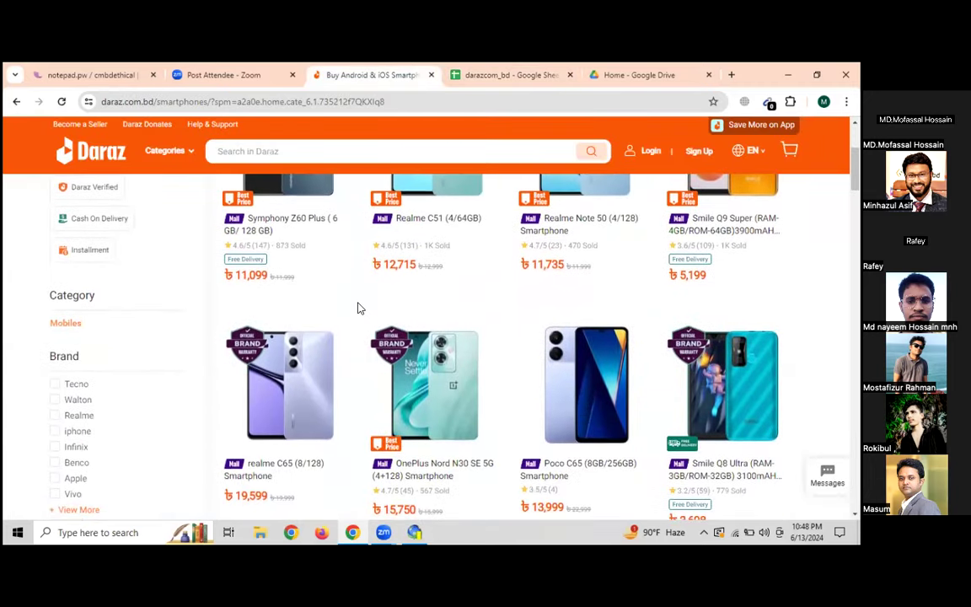
scroll(357, 308, "down", 2)
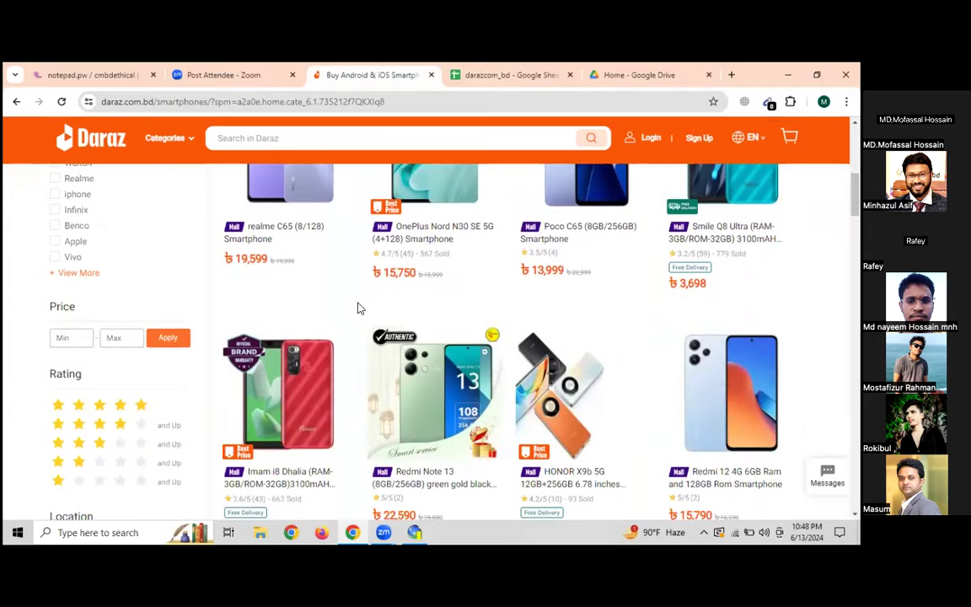
scroll(357, 308, "down", 3)
scroll(357, 303, "down", 4)
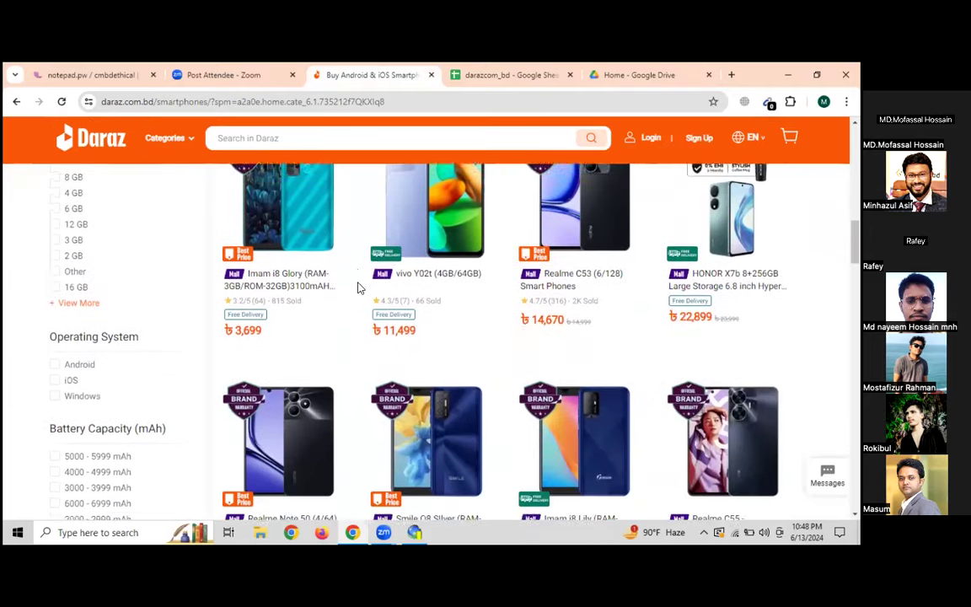
scroll(200, 250, "down", 8)
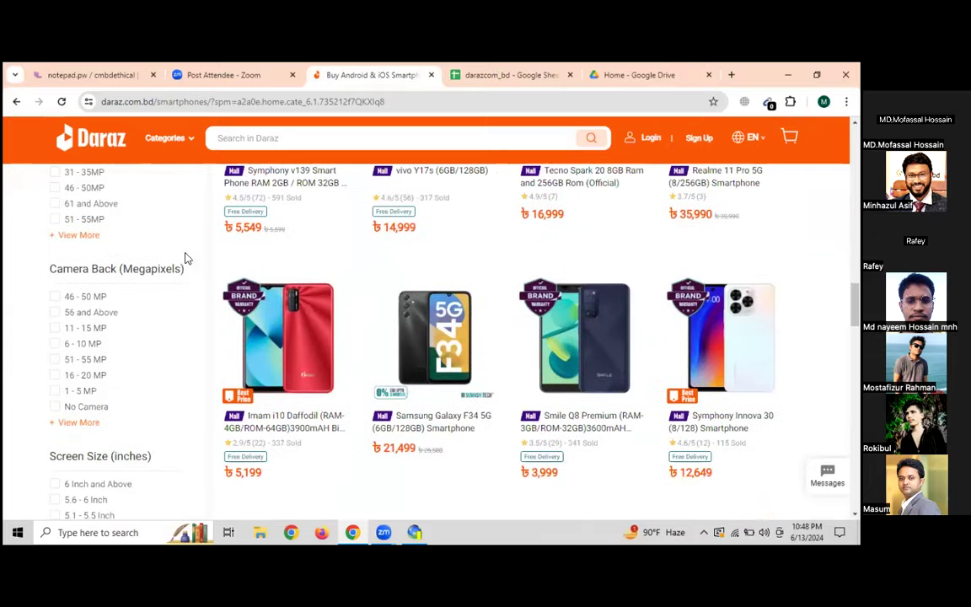
- Return to the darazcom_bd sheet and check the product names from the first data row down to row 41
key("ctrl+Tab")
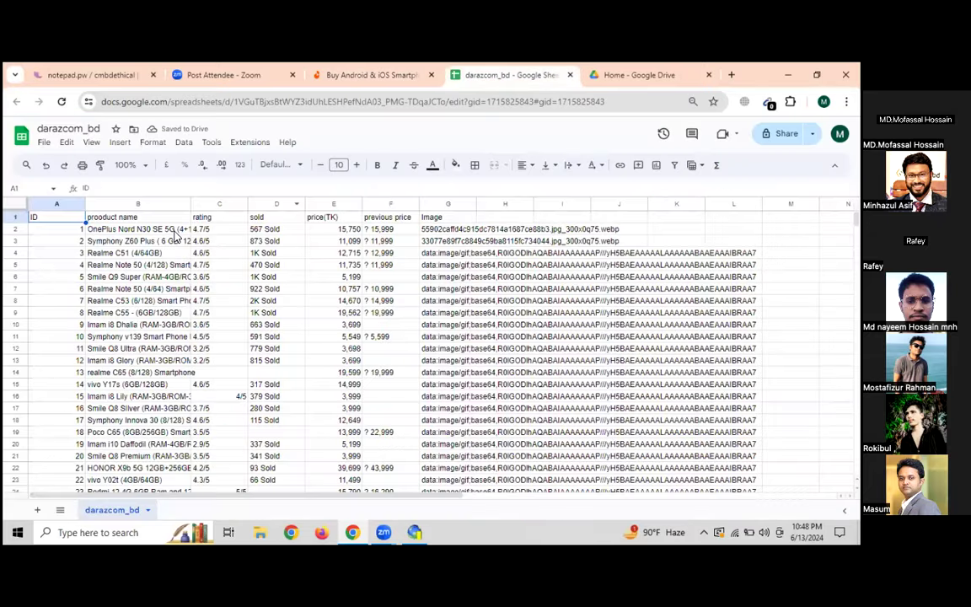
left_click_drag(134, 228, 156, 473)
left_click_drag(159, 373, 160, 369)
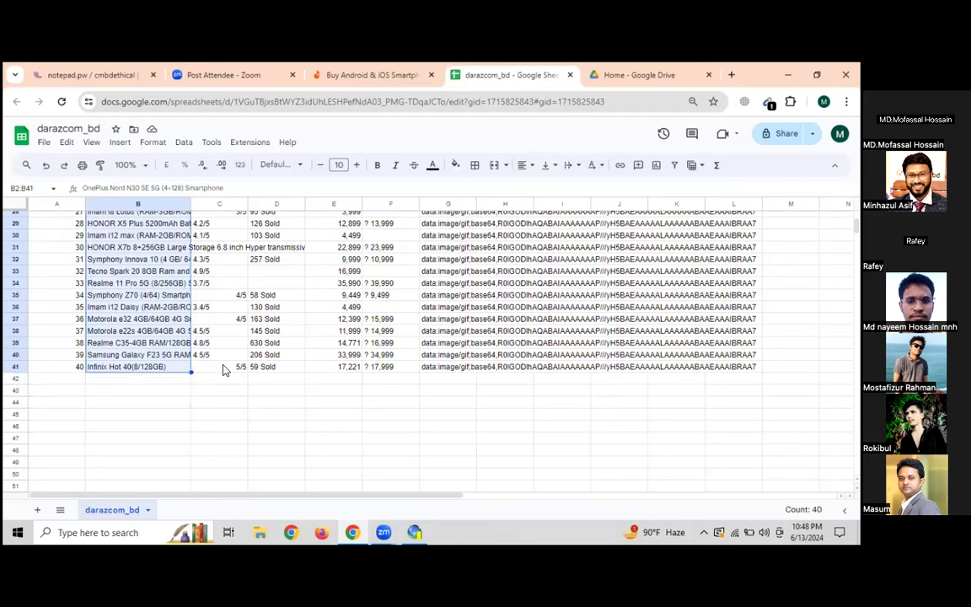
left_click(223, 369)
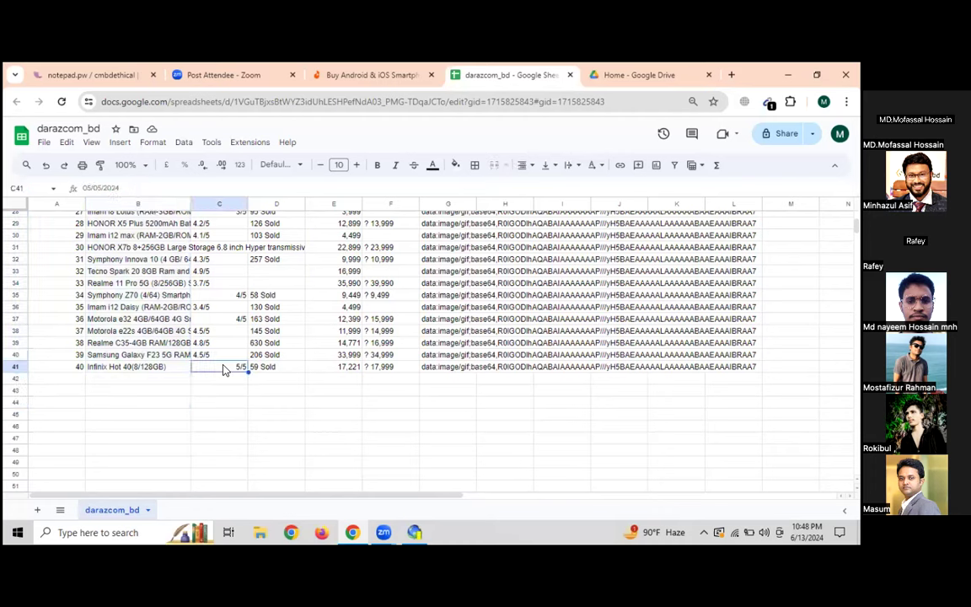
- Left-align the whole data table in the darazcom_bd sheet
key("ctrl+a")
left_click(522, 166)
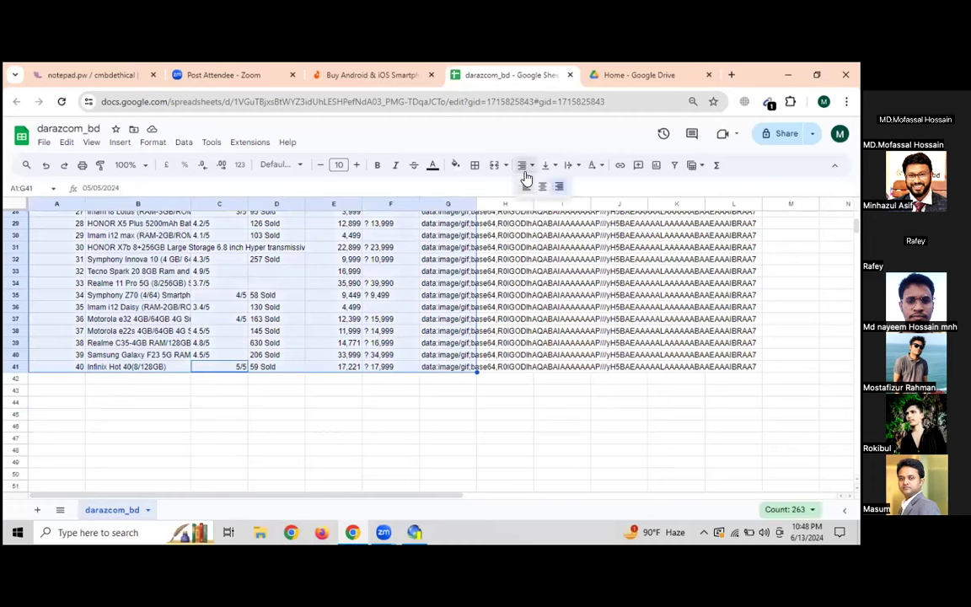
left_click(526, 186)
left_click(276, 330)
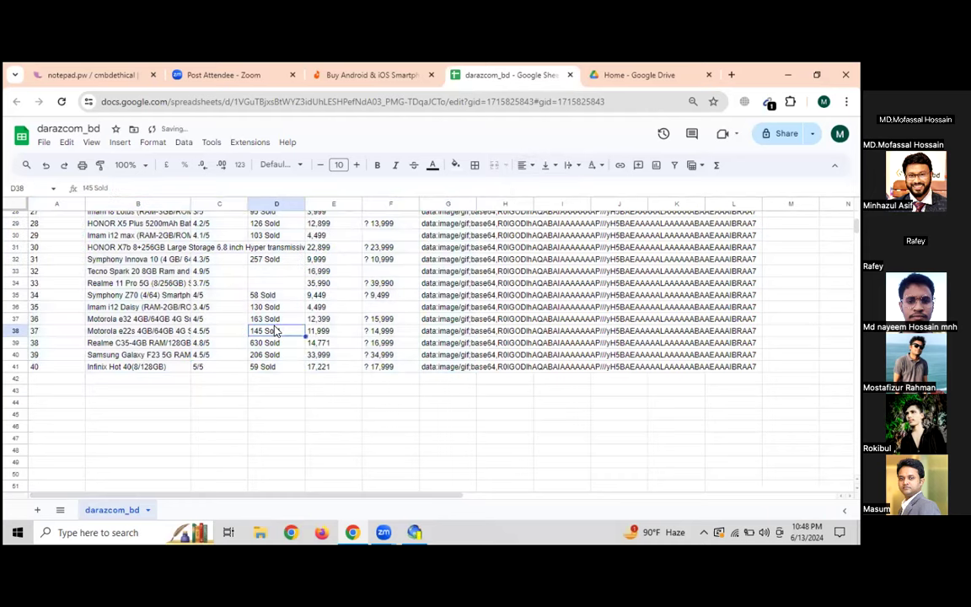
- Check the blank rating and sold cells around rows 31 to 34 and the first previous price entry
scroll(276, 330, "up", 1)
left_click(225, 286)
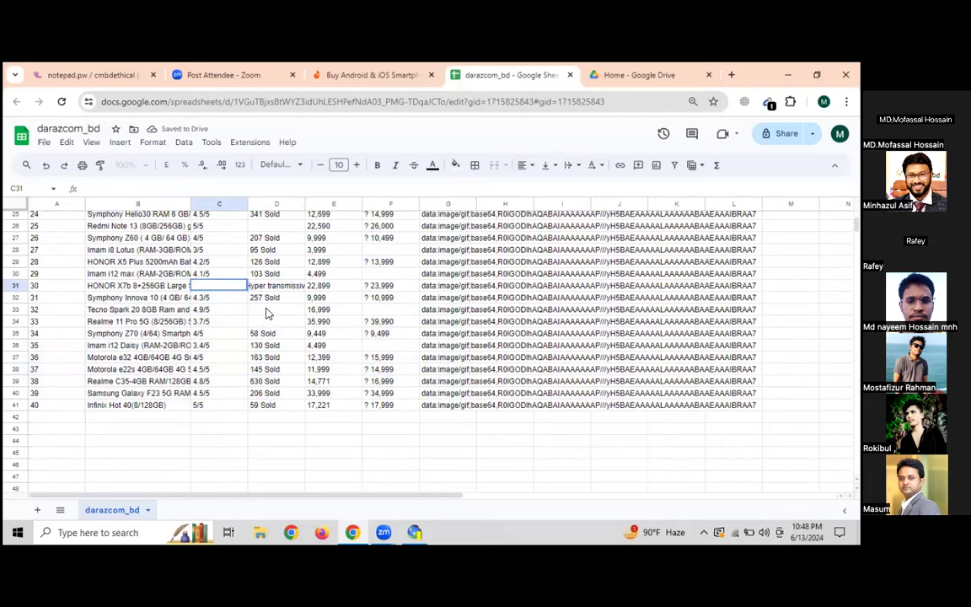
left_click(268, 315)
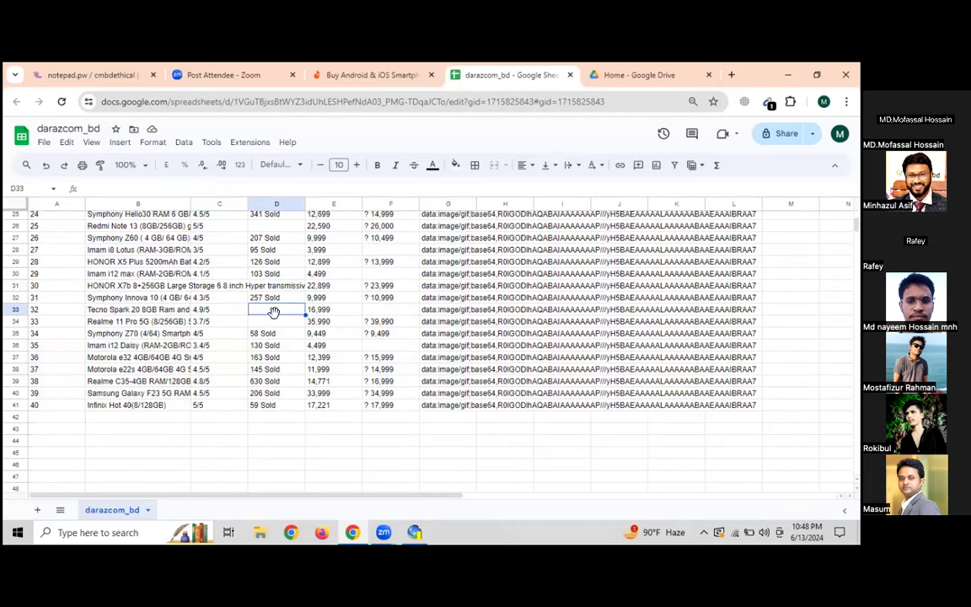
left_click_drag(273, 317, 274, 323)
scroll(334, 325, "up", 8)
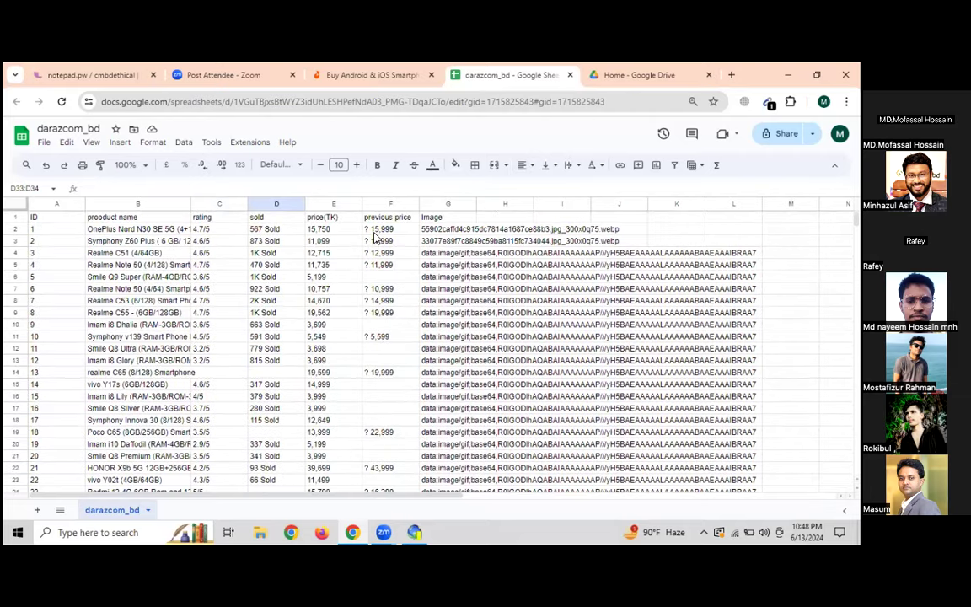
left_click(375, 231)
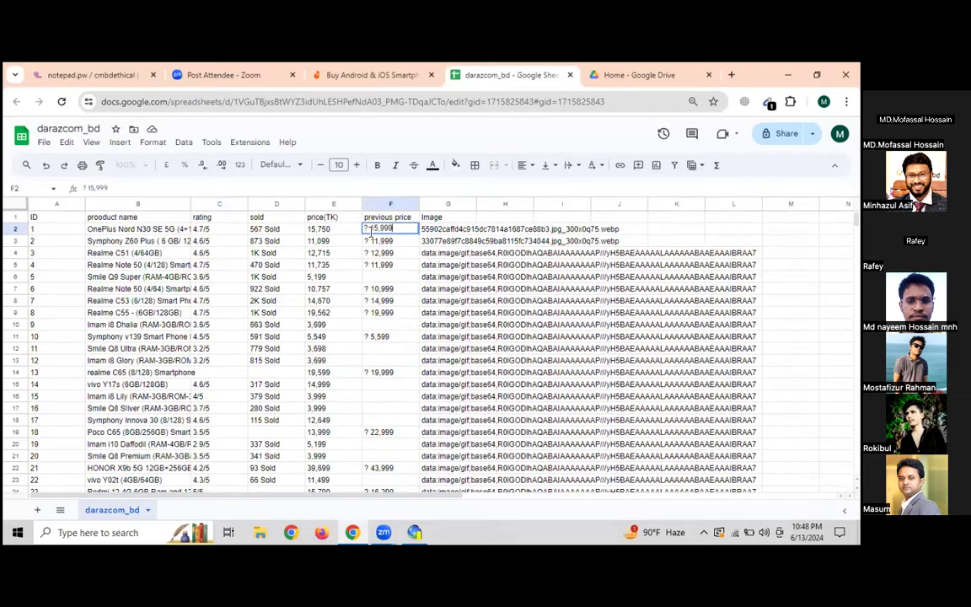
left_click(346, 278)
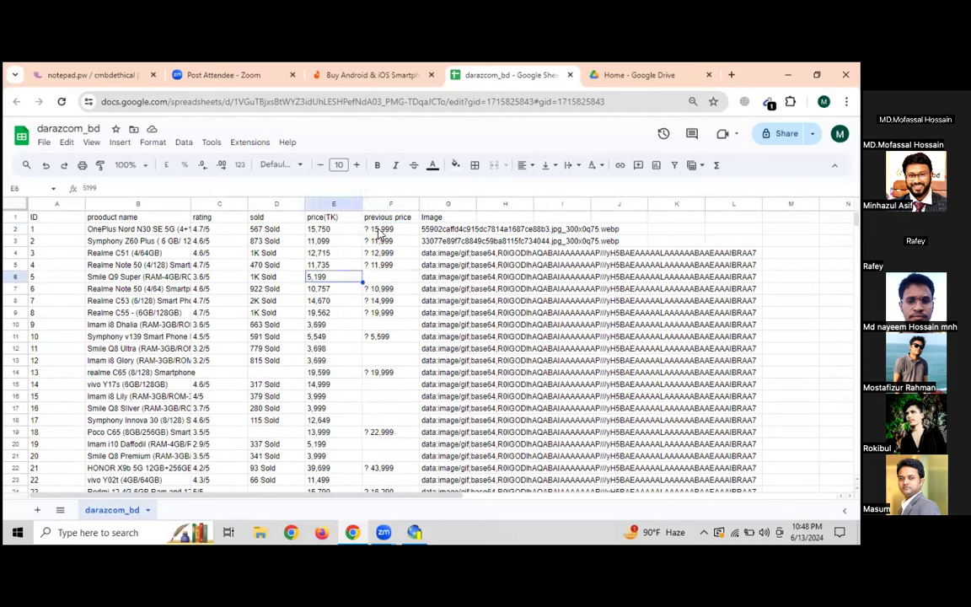
- Use Find and replace to remove every "?" across all sheets, and check the previous price values
key("ctrl+f")
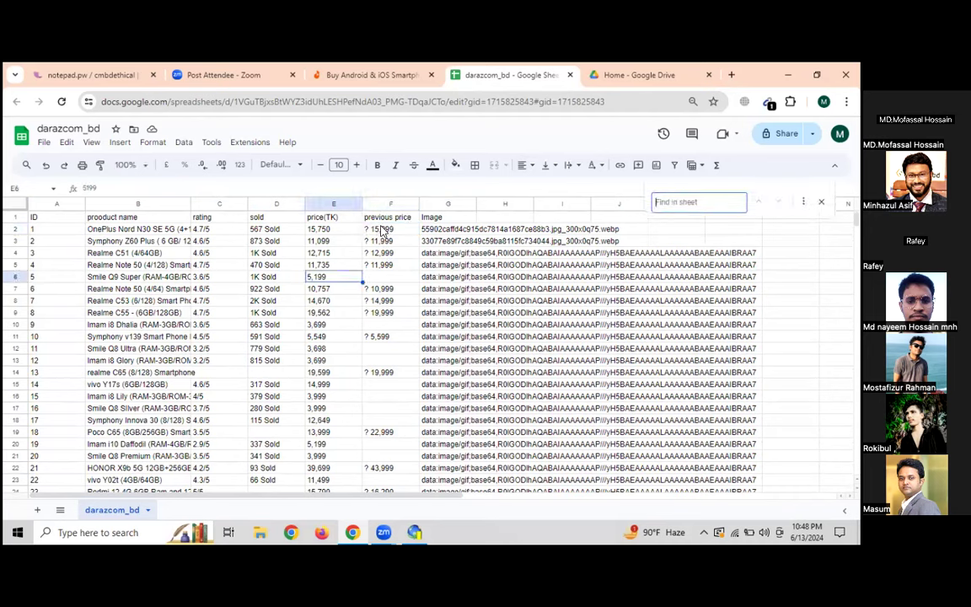
key("ctrl+h")
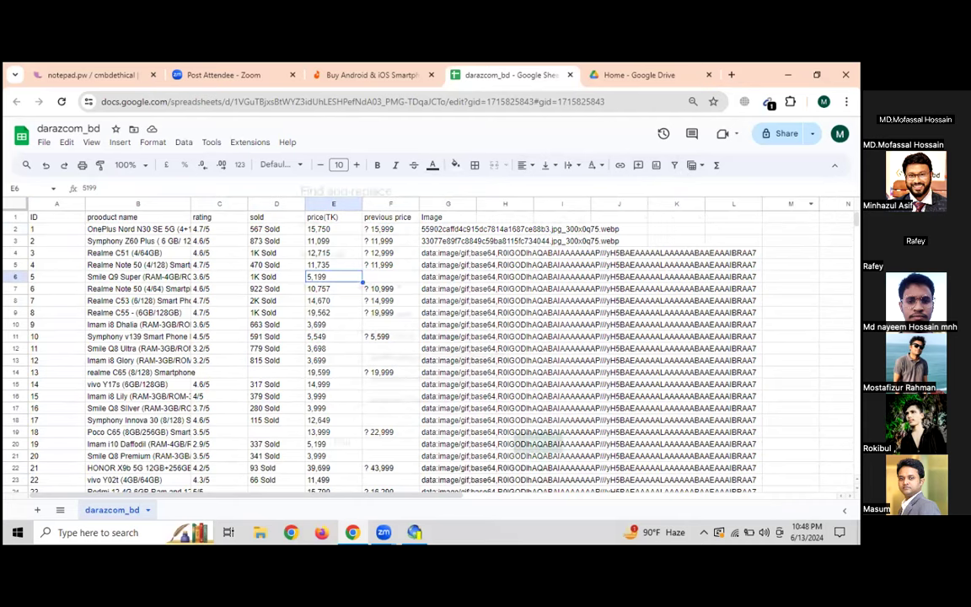
type("?")
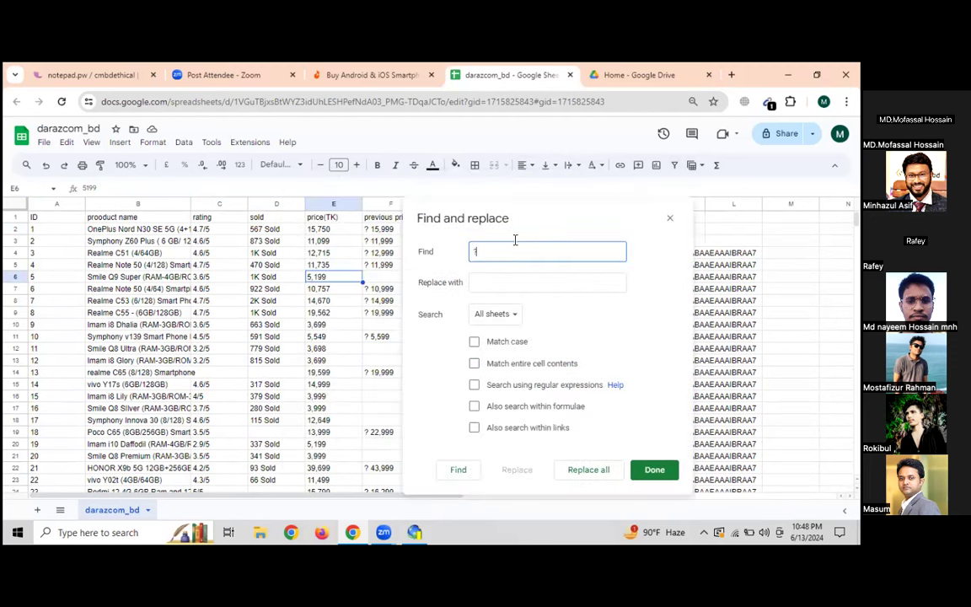
left_click(493, 283)
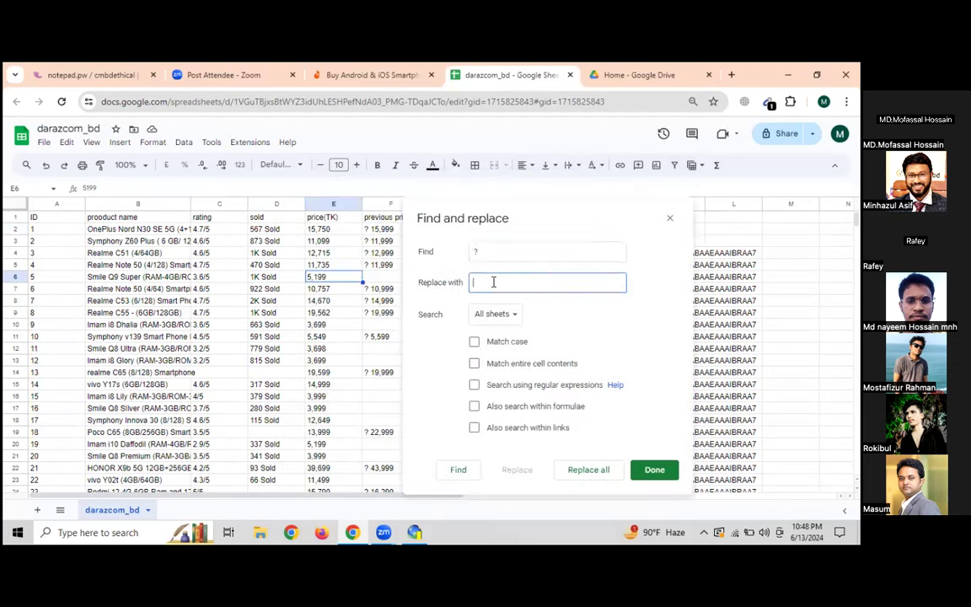
left_click(609, 470)
left_click(657, 469)
left_click_drag(373, 229, 390, 384)
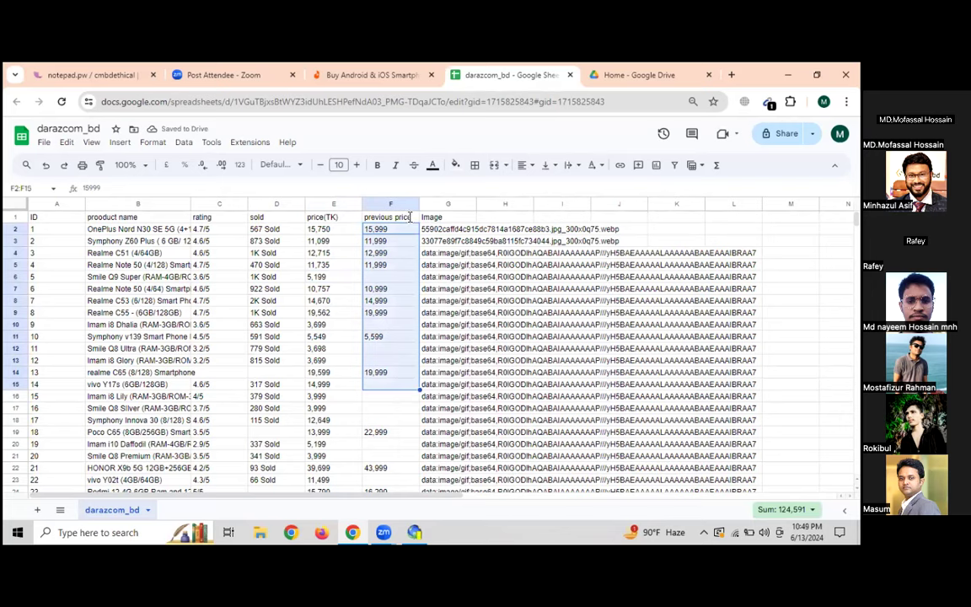
- Rename the previous price header to "previous price (Tk)" and widen its column to fit the text
double_click(408, 217)
type("(Tk")
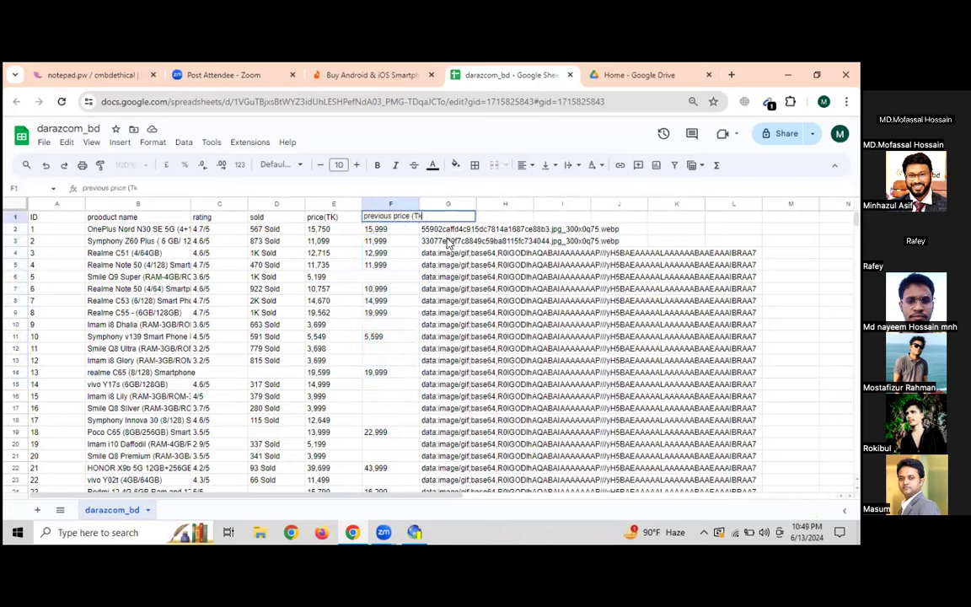
left_click(381, 300)
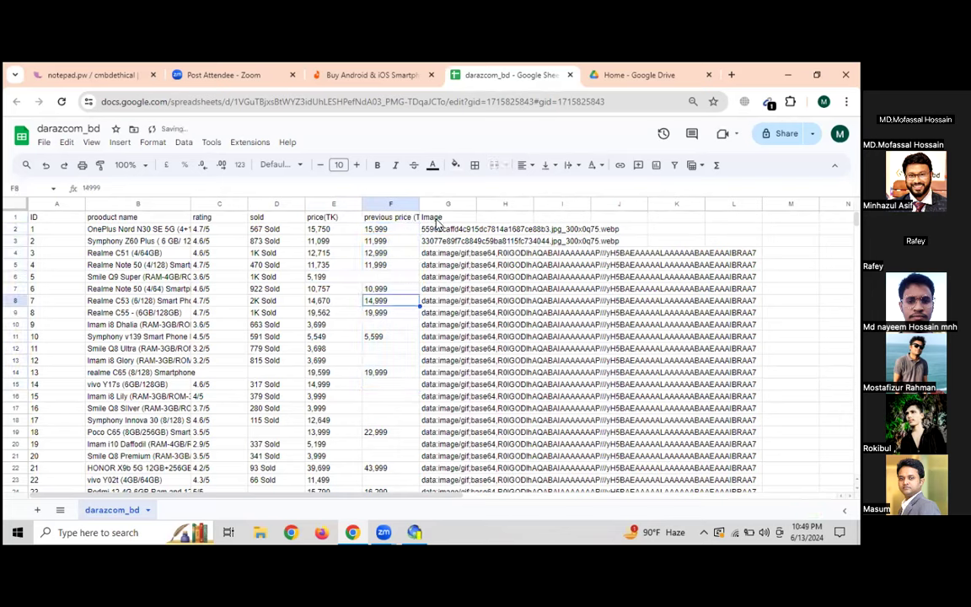
left_click_drag(422, 203, 461, 203)
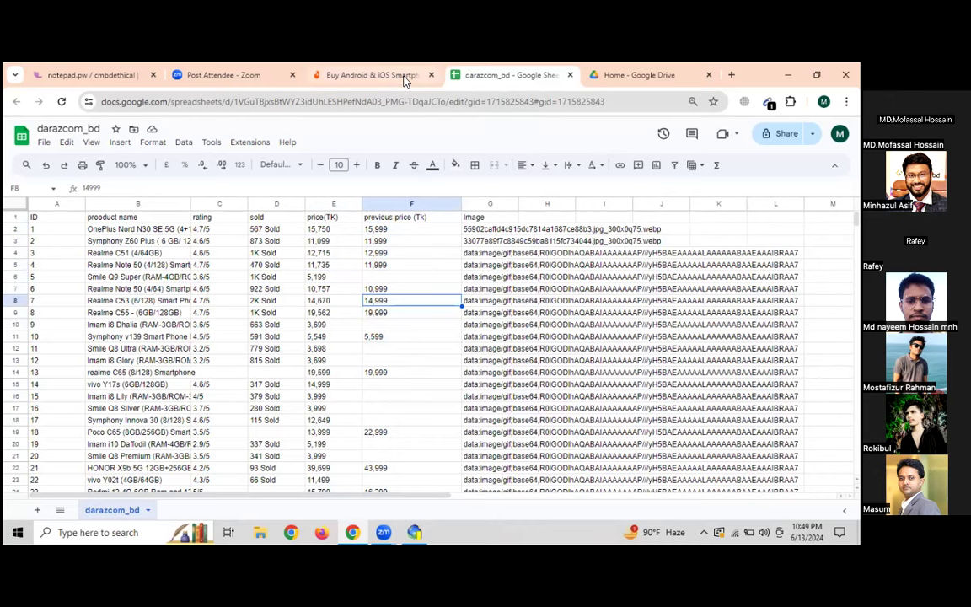
- Replace the Daraz page with a Google search for "zoominfo search" and open ZoomInfo's company and contact search page
left_click(367, 74)
left_click(339, 101)
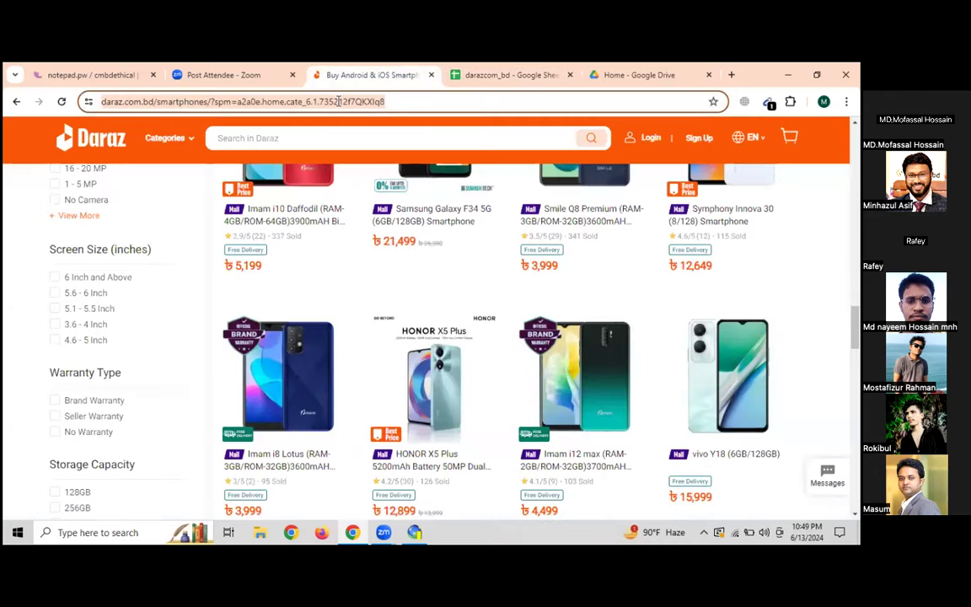
type("zoominfo")
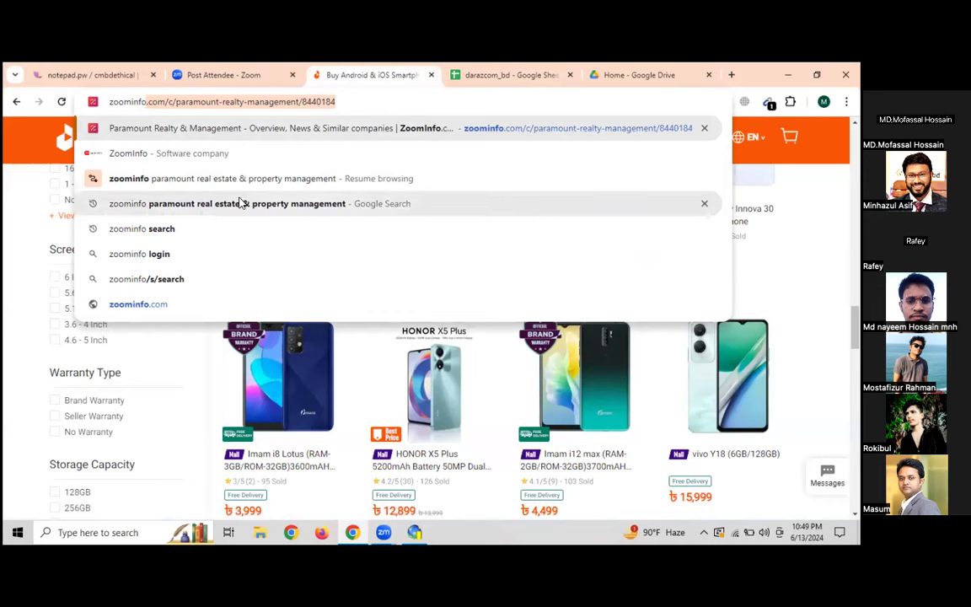
left_click(202, 228)
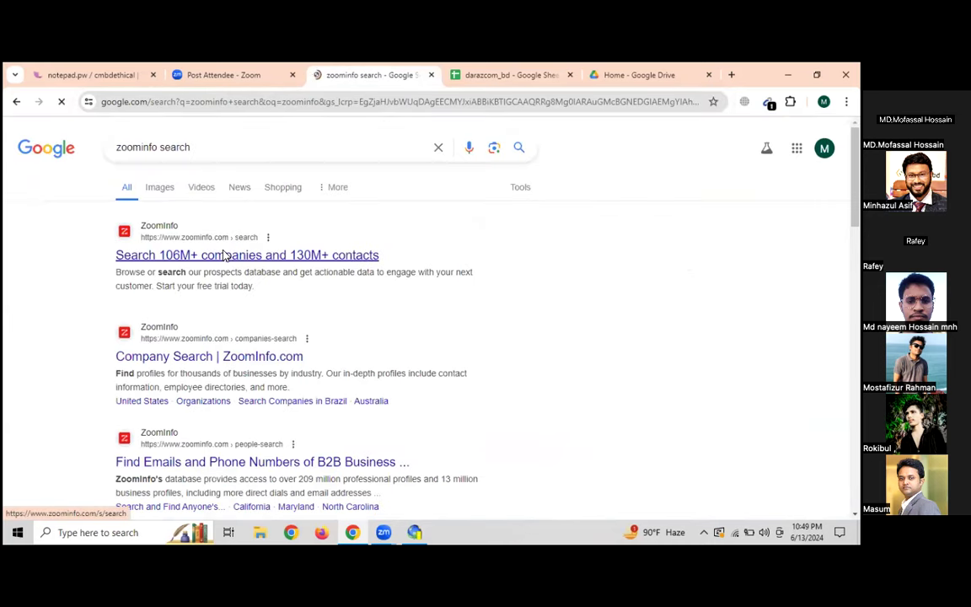
left_click(226, 256)
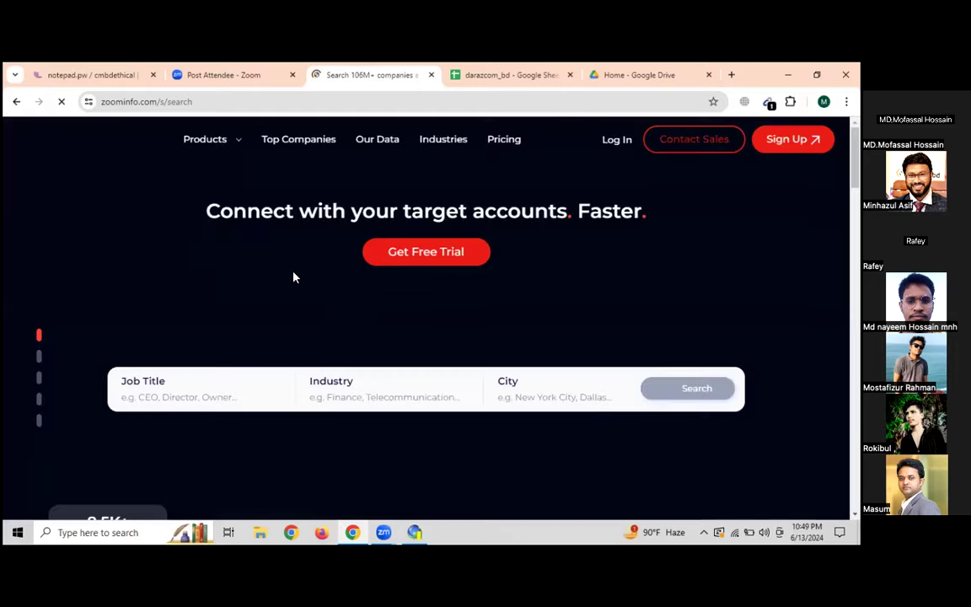
- Search for job title CEO, industry Accounting & Accounting Services and city Abilene, and show all search results
left_click(196, 398)
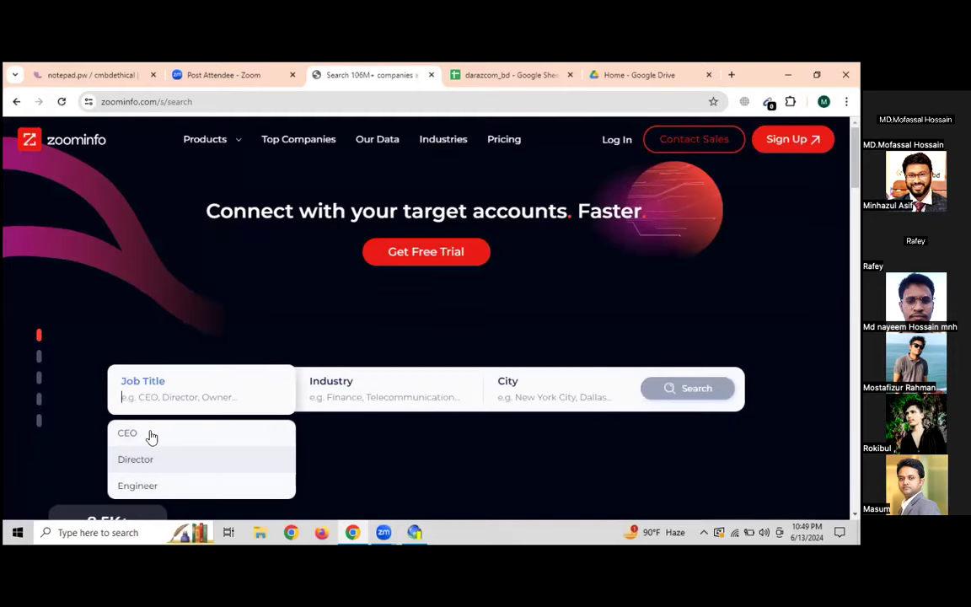
left_click(169, 430)
left_click(340, 394)
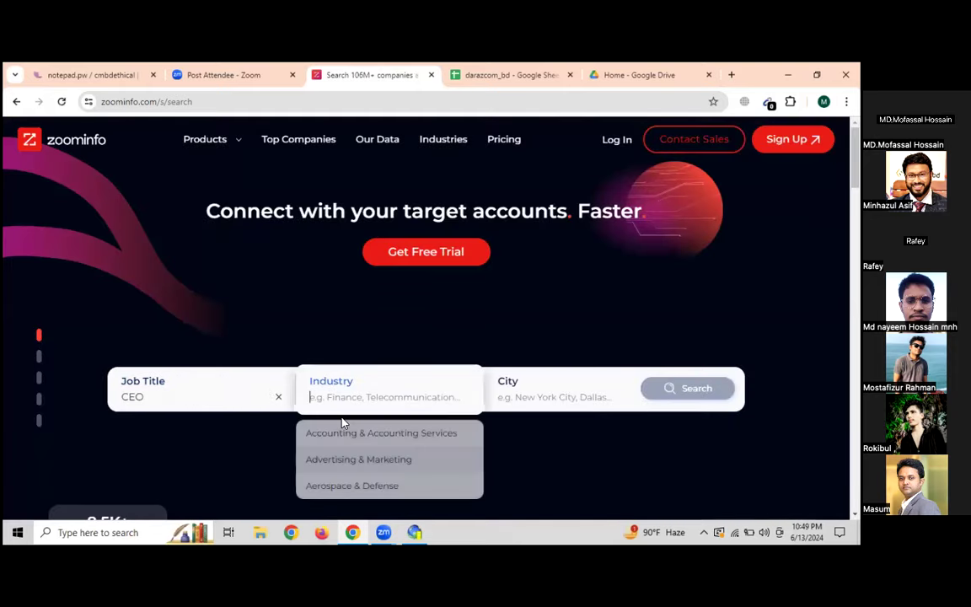
left_click(337, 433)
left_click(527, 399)
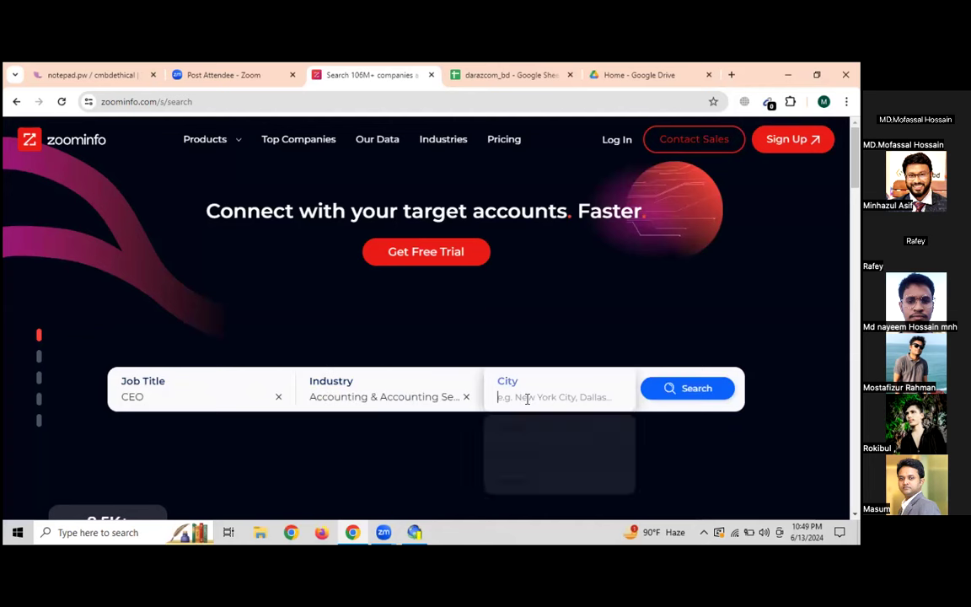
left_click(524, 433)
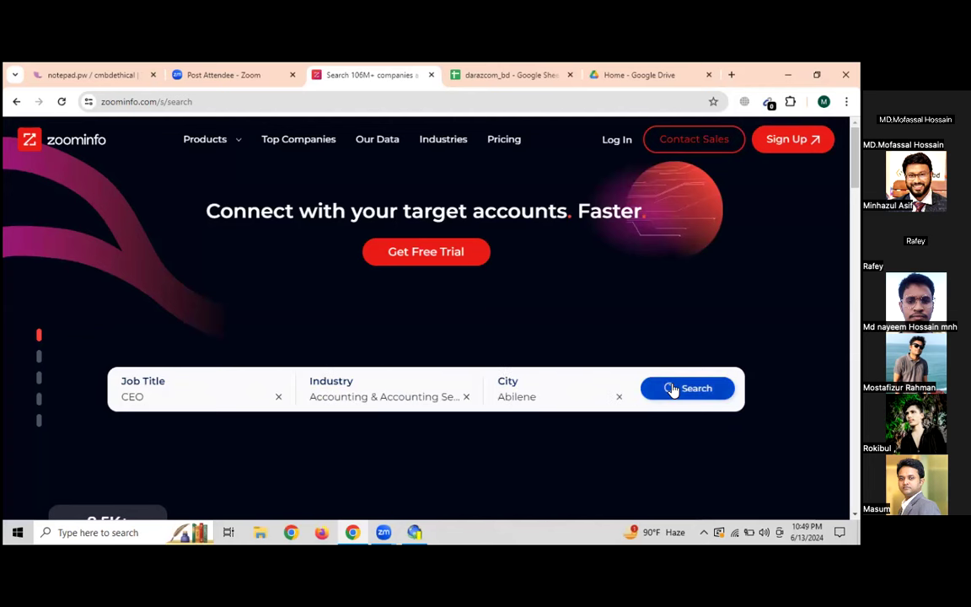
left_click(671, 389)
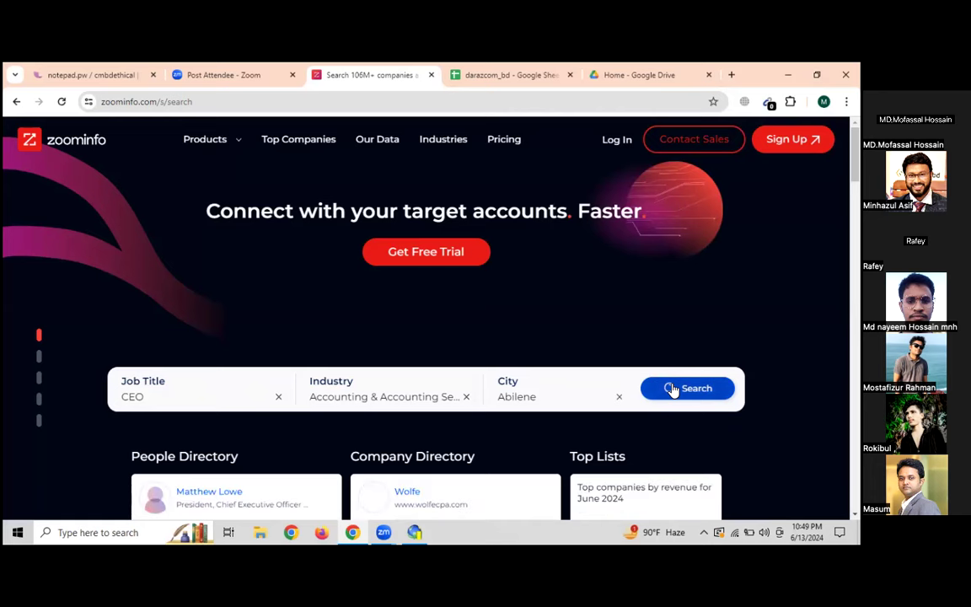
scroll(578, 310, "down", 5)
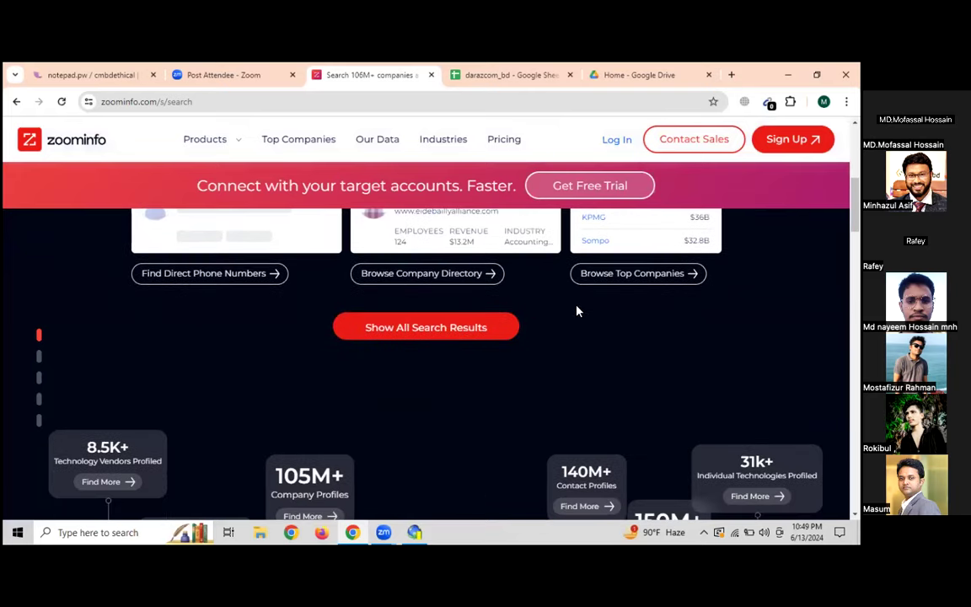
left_click(464, 338)
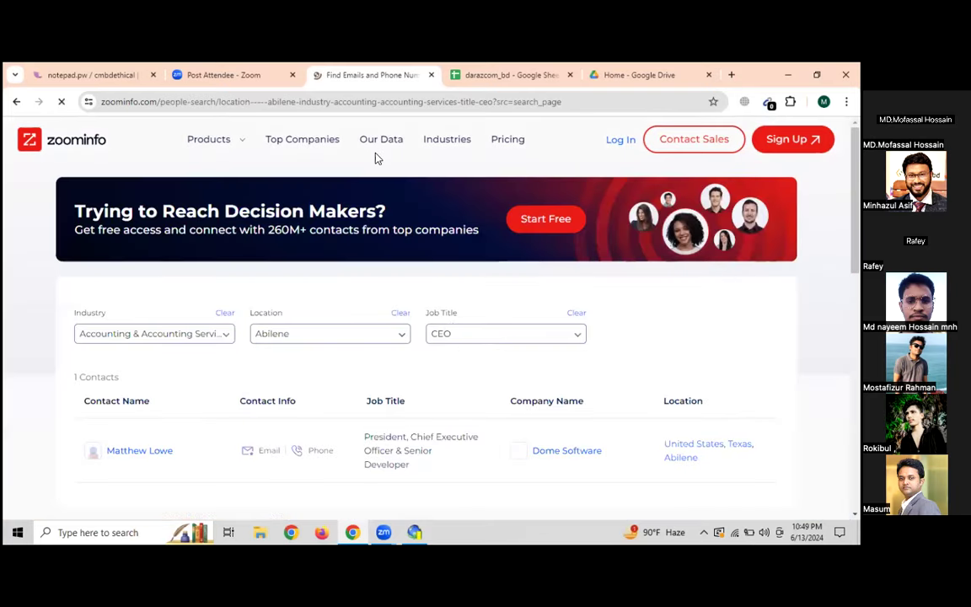
- Copy the ZoomInfo results page URL and start a new project in Web Content Extractor without saving changes to darazcom_bd.wcepr
left_click(355, 103)
right_click(322, 101)
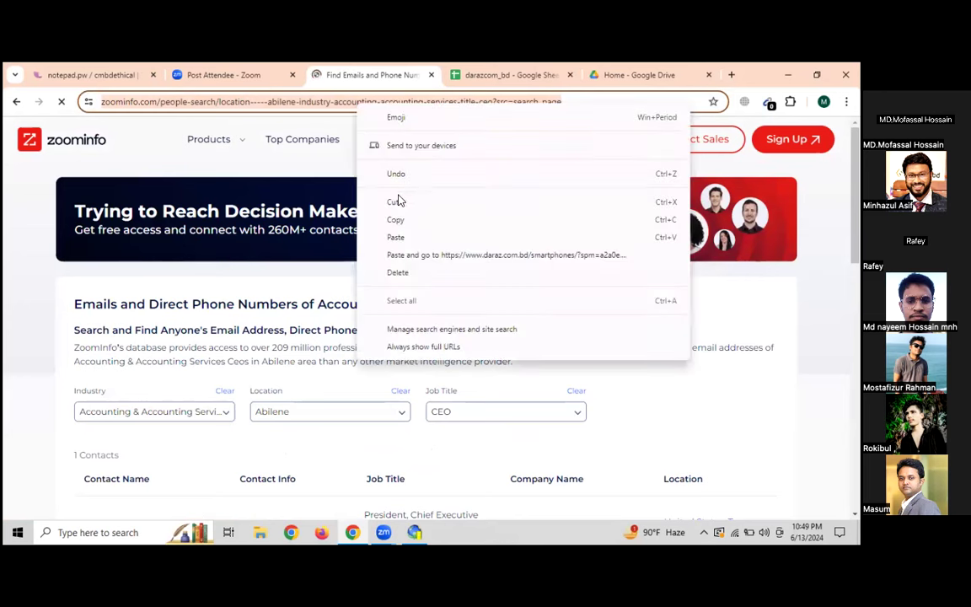
left_click(396, 217)
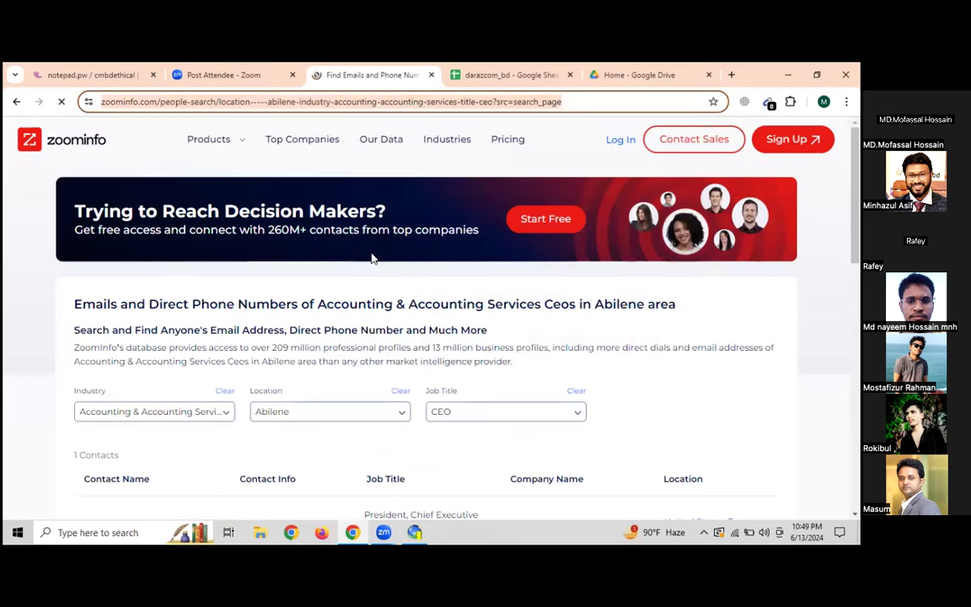
left_click(414, 532)
left_click(514, 334)
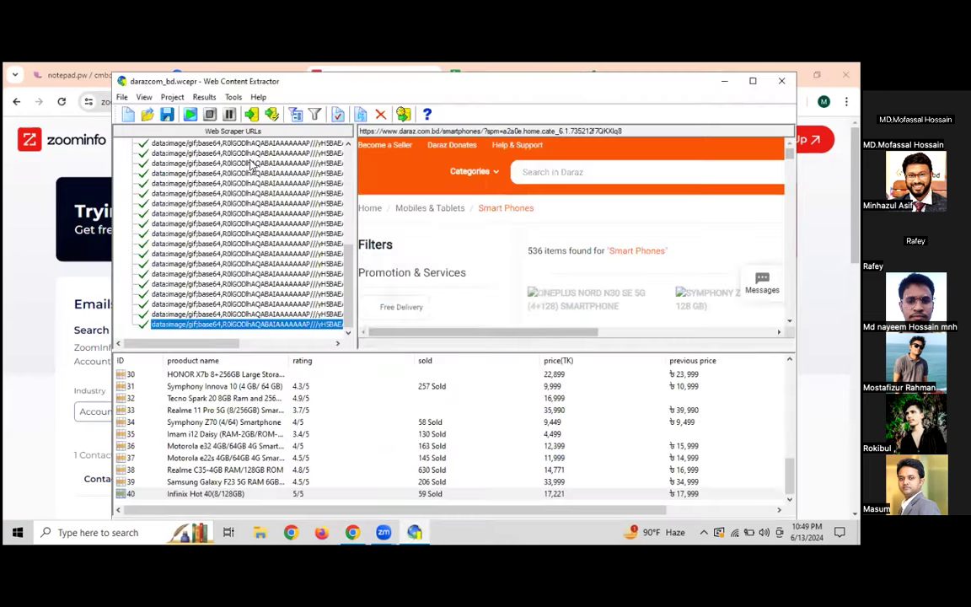
left_click(127, 114)
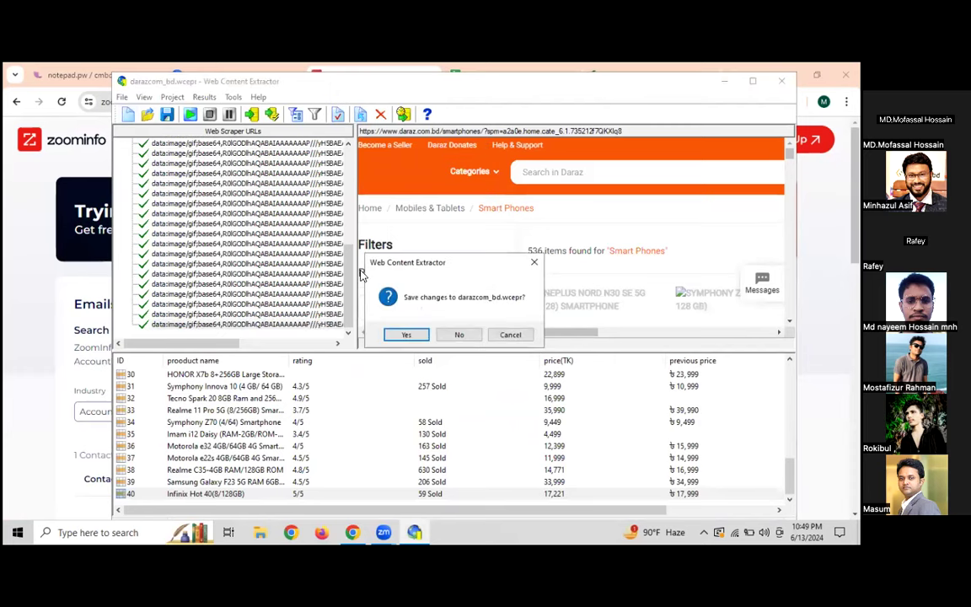
left_click(461, 336)
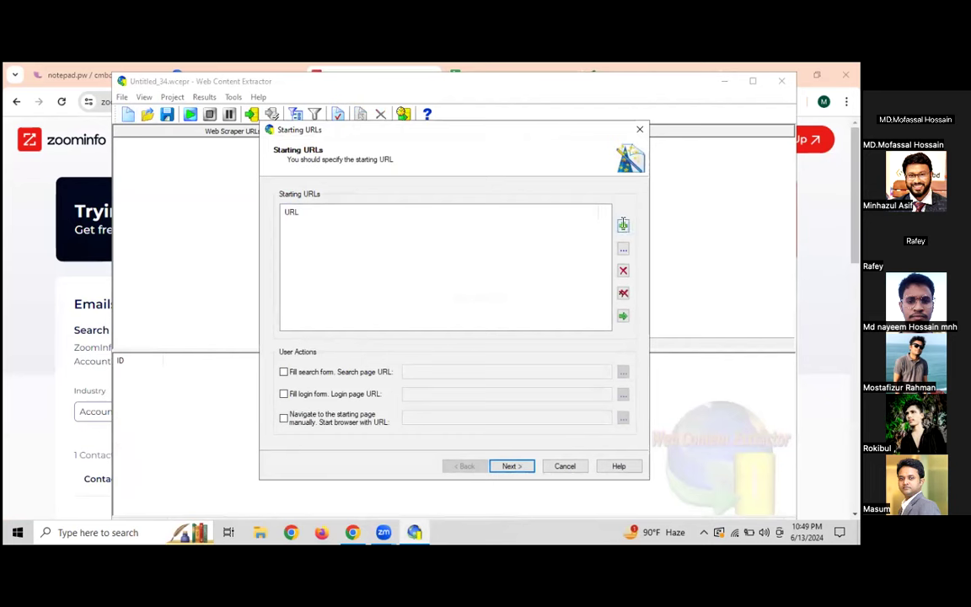
- Add the copied ZoomInfo people-search URL to the project's starting URLs
left_click(623, 224)
key("ctrl+v")
key("ctrl+v")
key("ctrl+v")
left_click(631, 421)
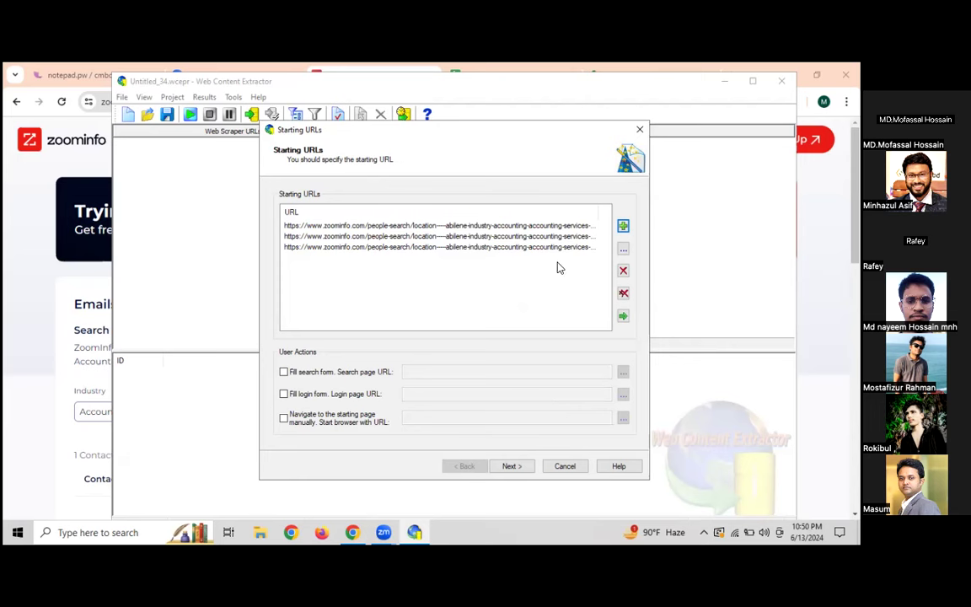
- Delete the duplicate ZoomInfo entries from the starting URLs list
left_click(527, 225)
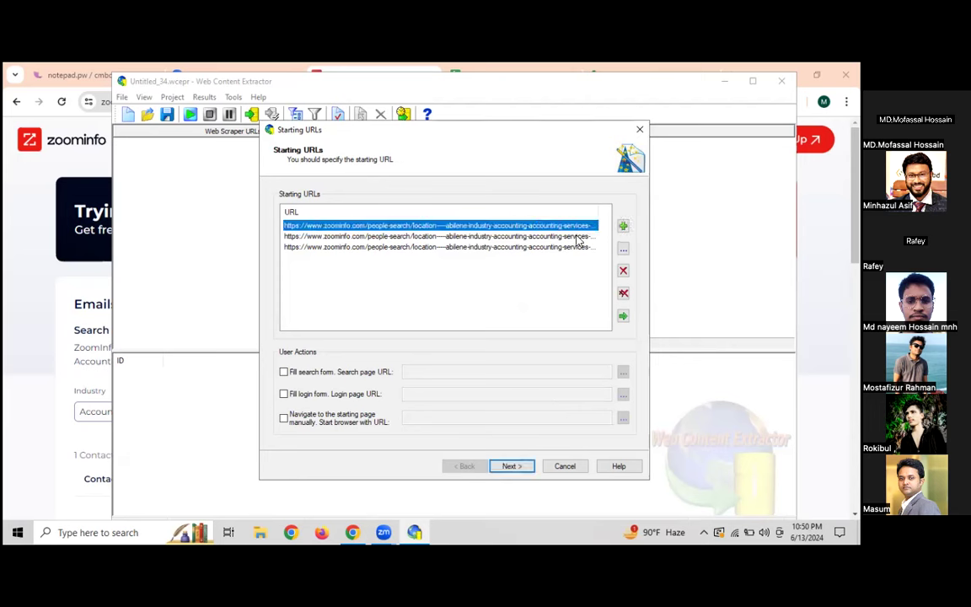
left_click(573, 236)
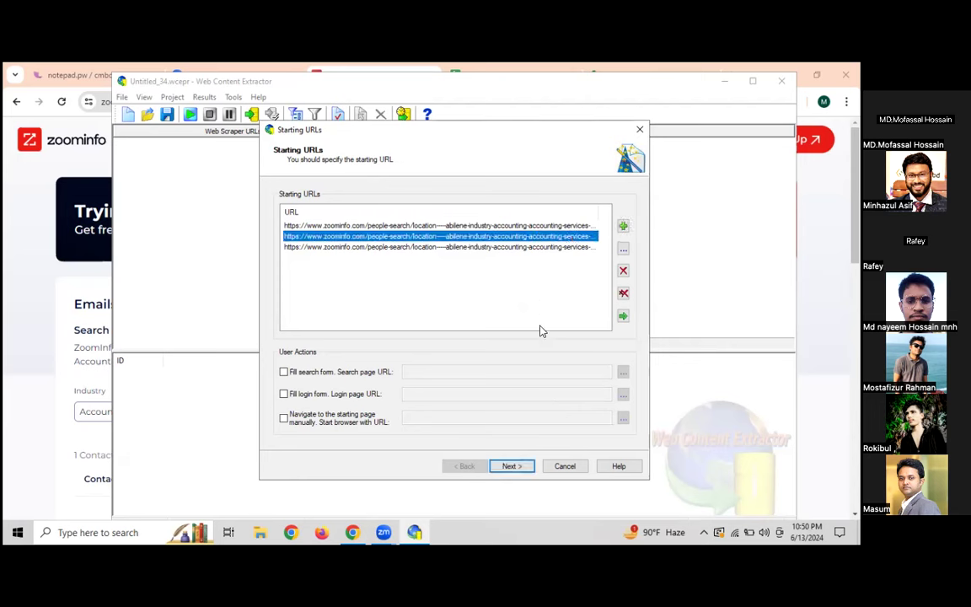
left_click(622, 272)
left_click(539, 238)
left_click(623, 272)
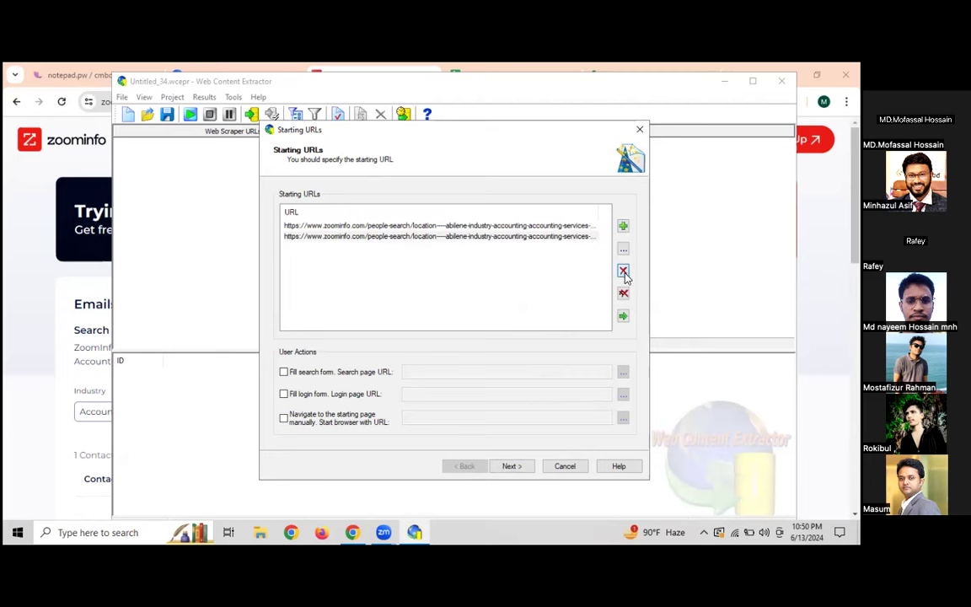
- Keep the default crawling rules, start defining the extraction pattern, and examine the contact listing on the loaded ZoomInfo page
left_click(514, 465)
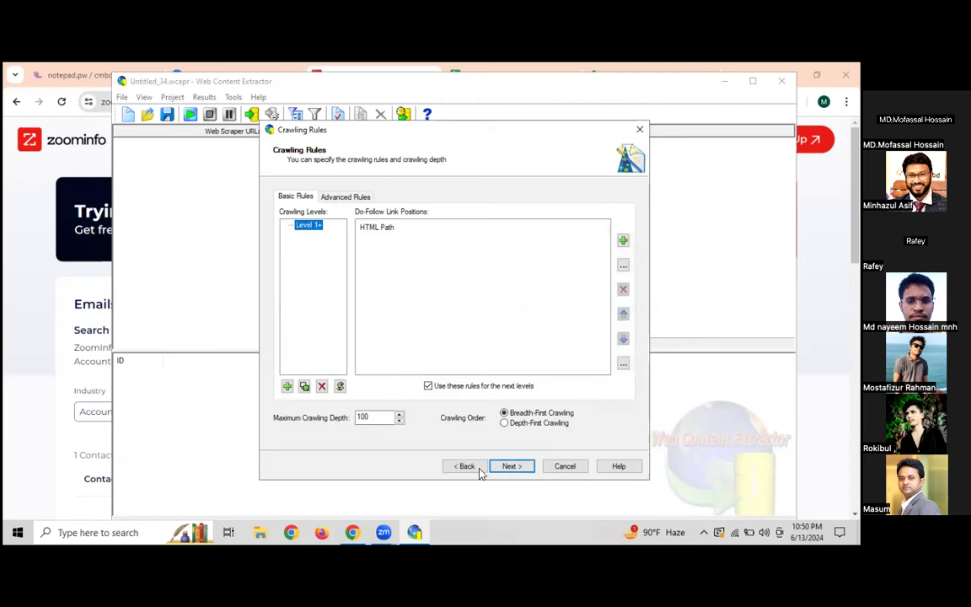
left_click(511, 466)
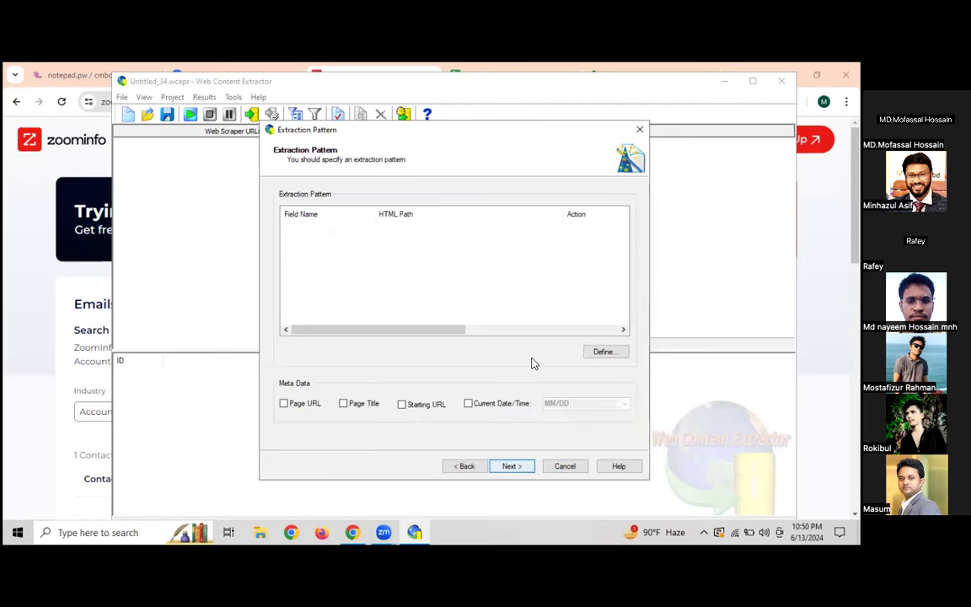
left_click(601, 353)
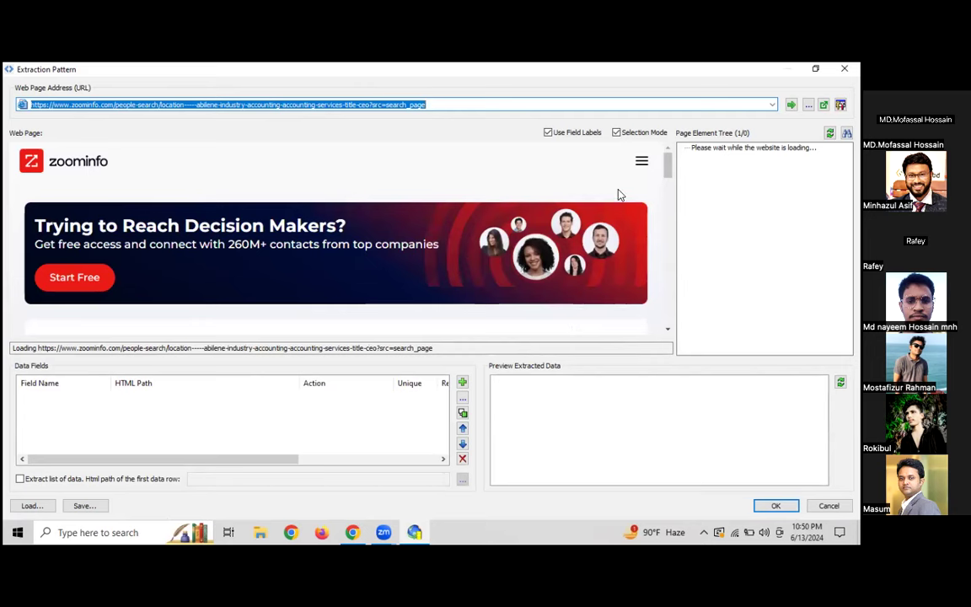
left_click(668, 329)
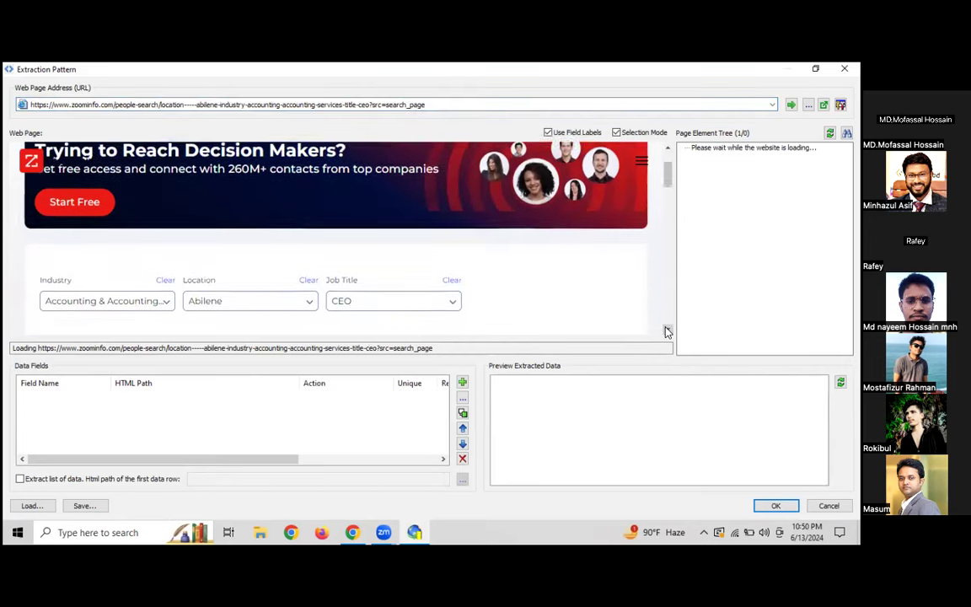
left_click(666, 331)
left_click(666, 331)
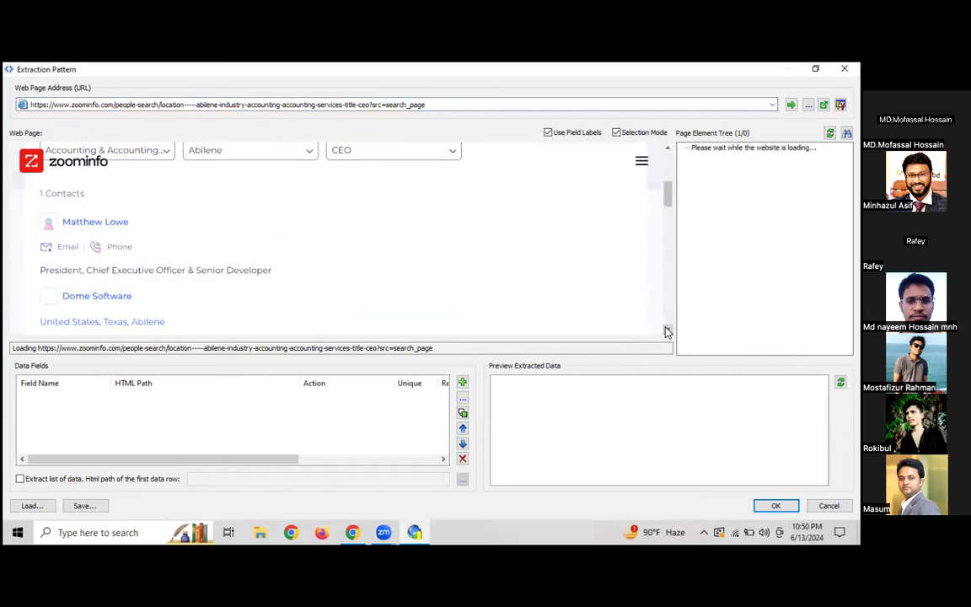
left_click(665, 331)
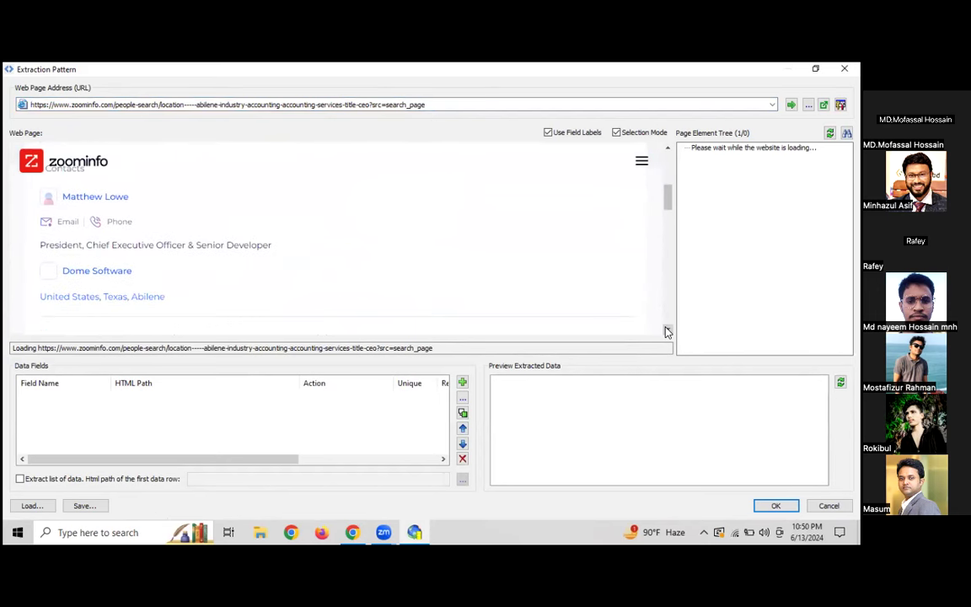
left_click(666, 331)
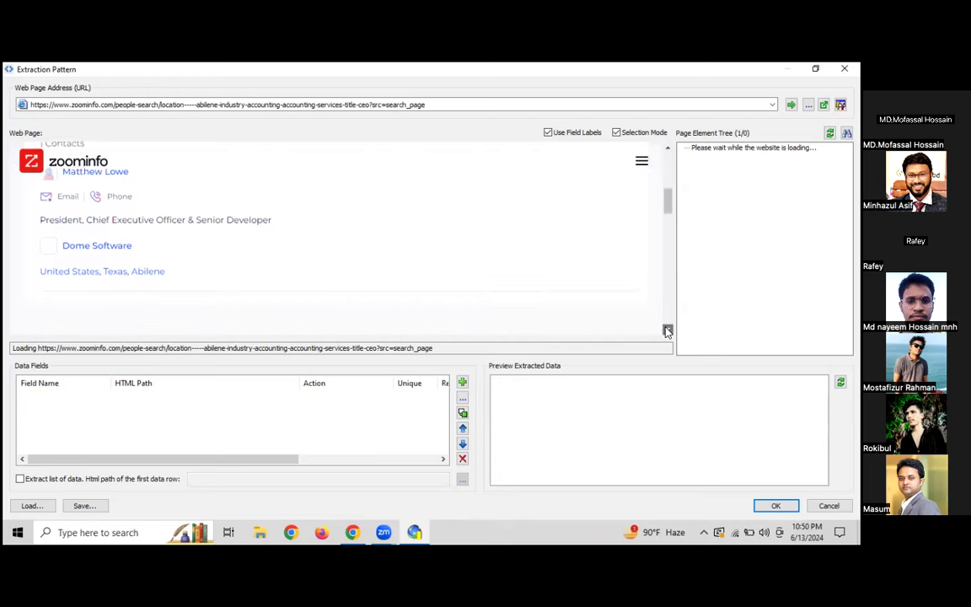
left_click(666, 331)
left_click(666, 332)
left_click(664, 225)
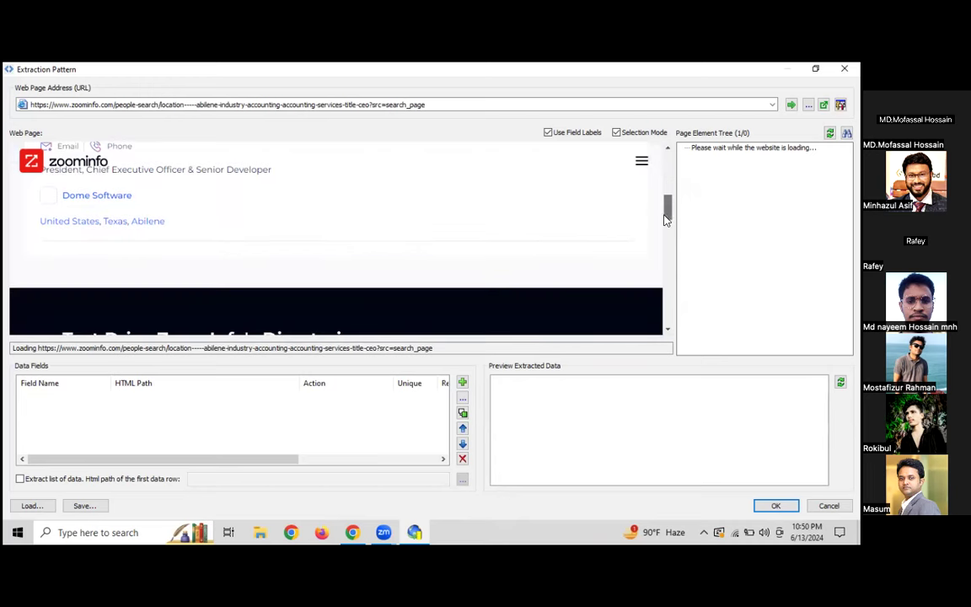
left_click_drag(666, 234, 671, 271)
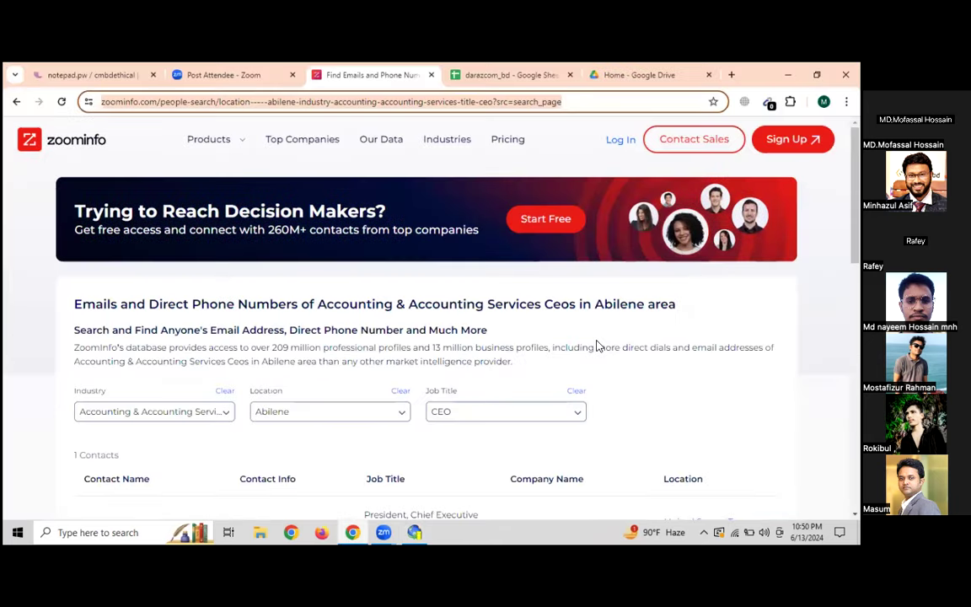
- Switch to the ZoomInfo results in Chrome and set the industry filter to Business Services
scroll(596, 344, "down", 3)
scroll(483, 362, "up", 3)
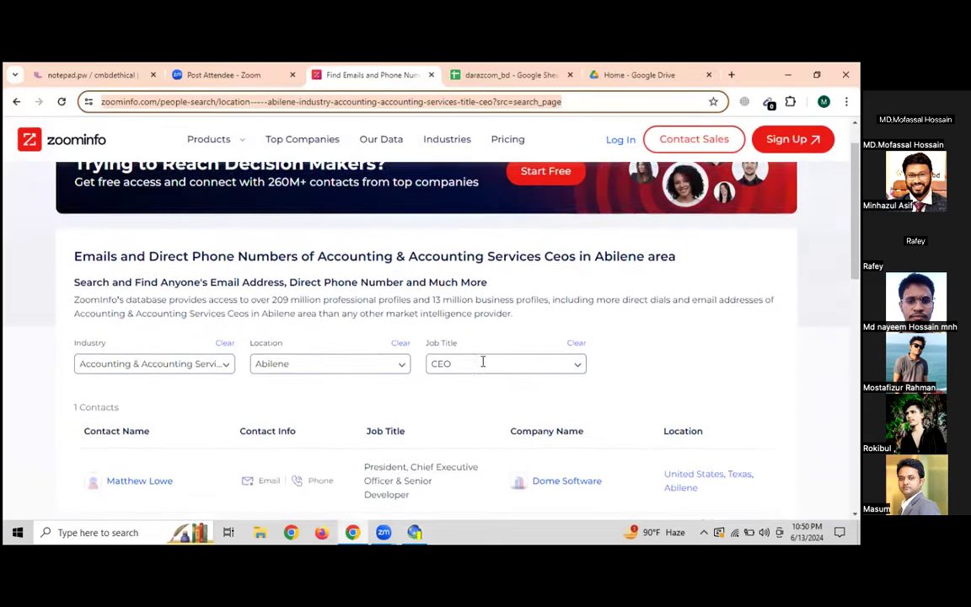
scroll(483, 362, "down", 2)
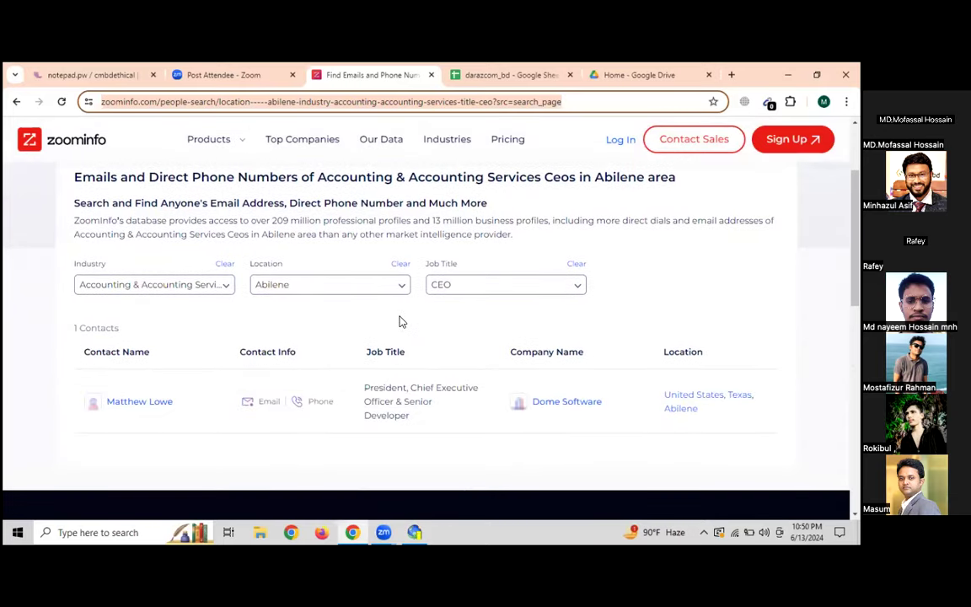
left_click(201, 284)
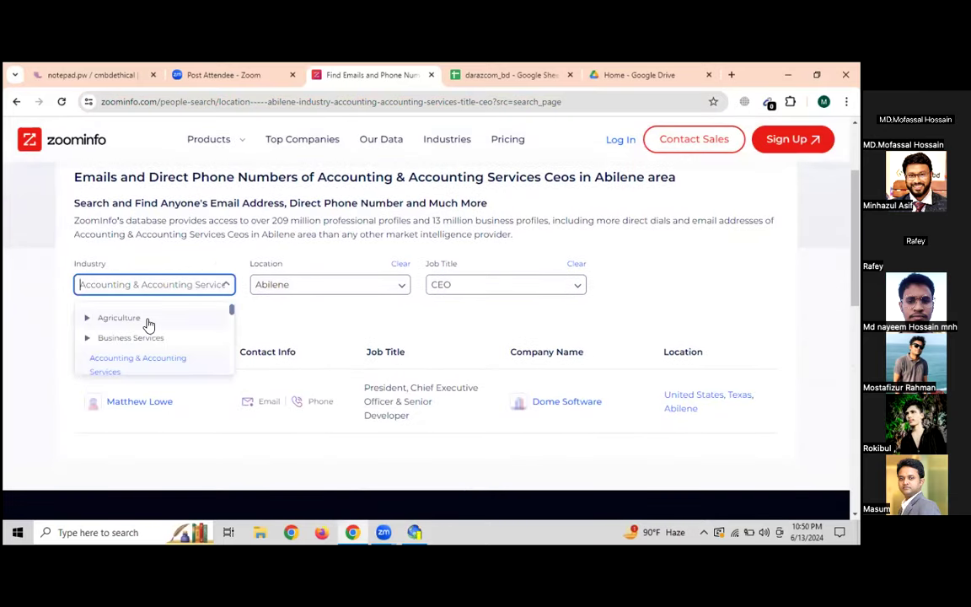
left_click(144, 338)
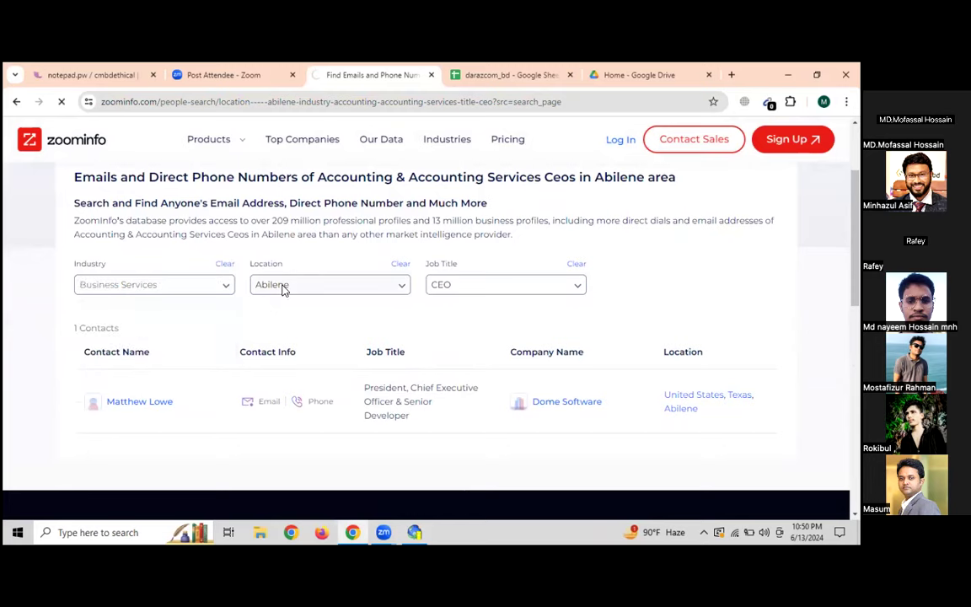
- Search the location filter for "united states" and "new yo", and set the location to US - All States
left_click(291, 408)
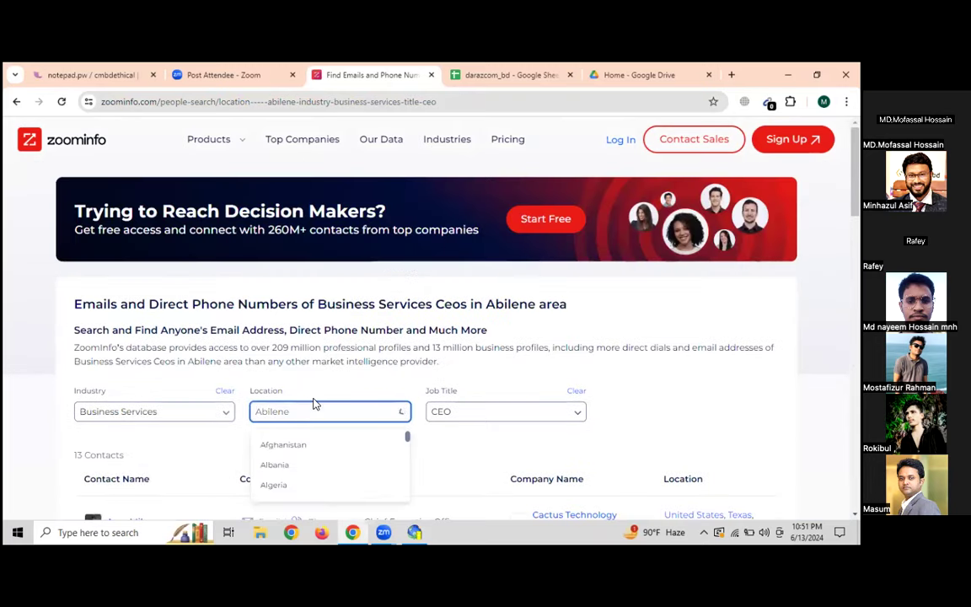
scroll(380, 346, "down", 1)
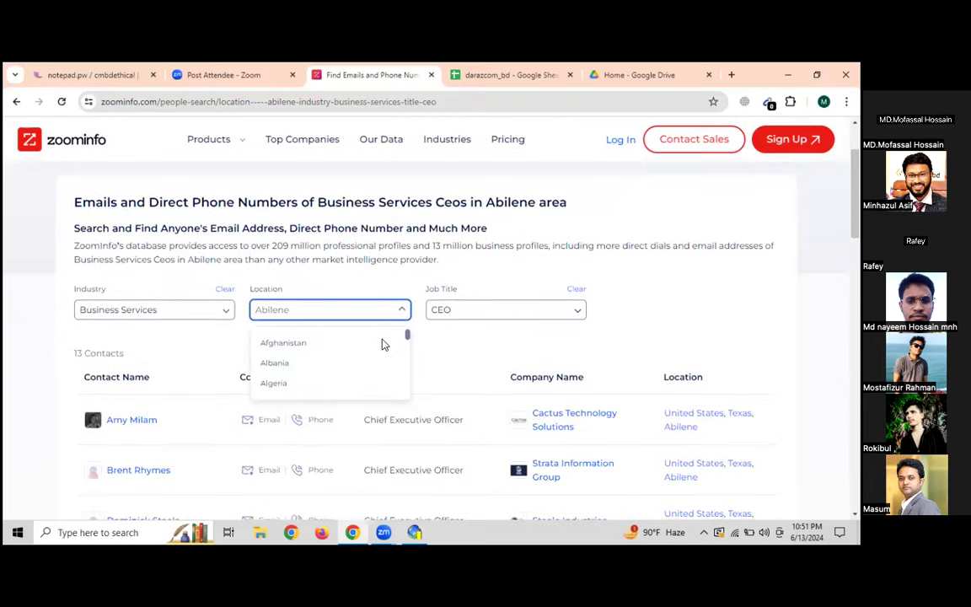
type("un")
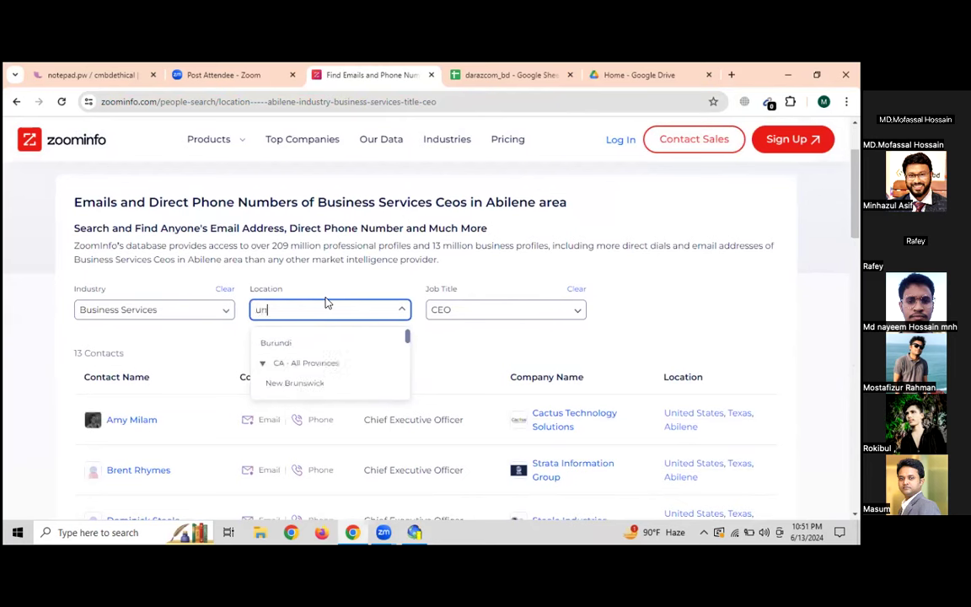
type("ited")
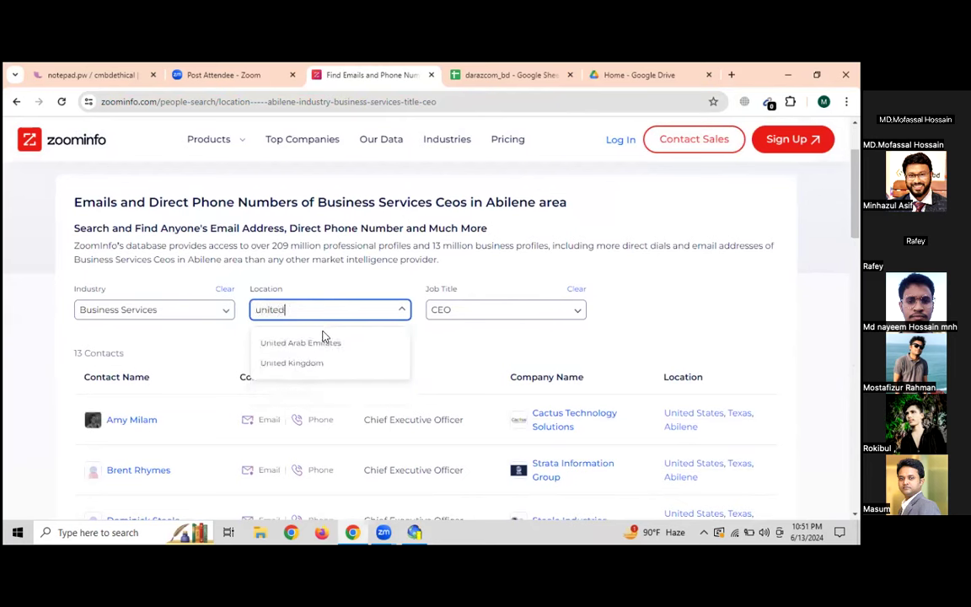
type(" states")
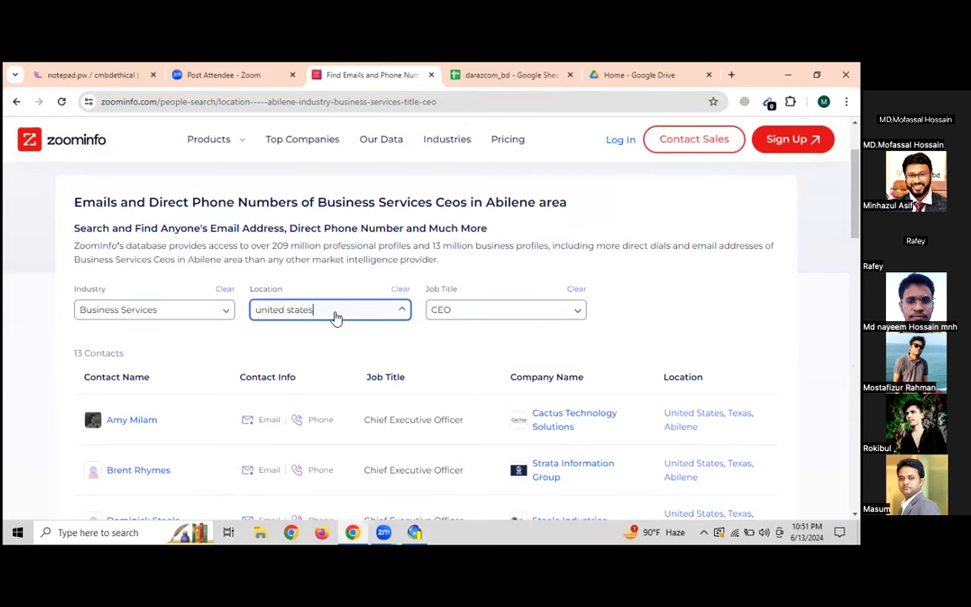
key("ctrl+a")
type("new ")
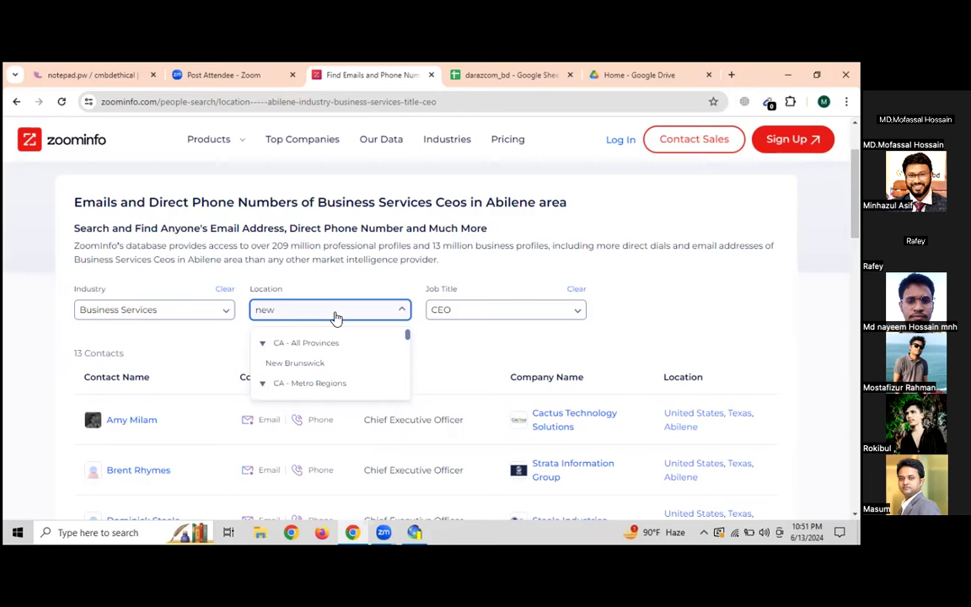
type("yo")
left_click(322, 344)
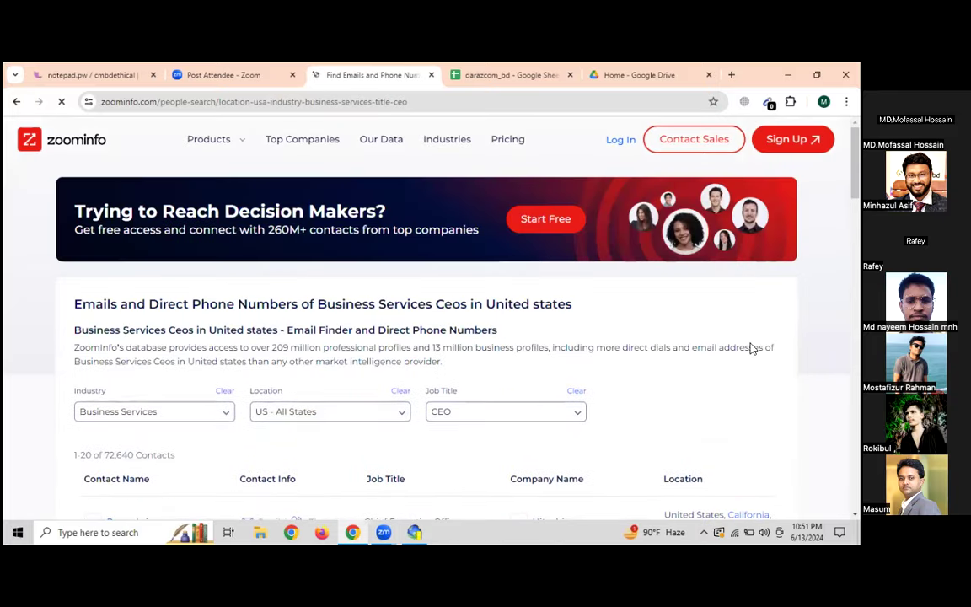
- Copy the US results URL, return to Web Content Extractor, leave the extraction pattern, and delete the Abilene starting URL
scroll(539, 185, "down", 10)
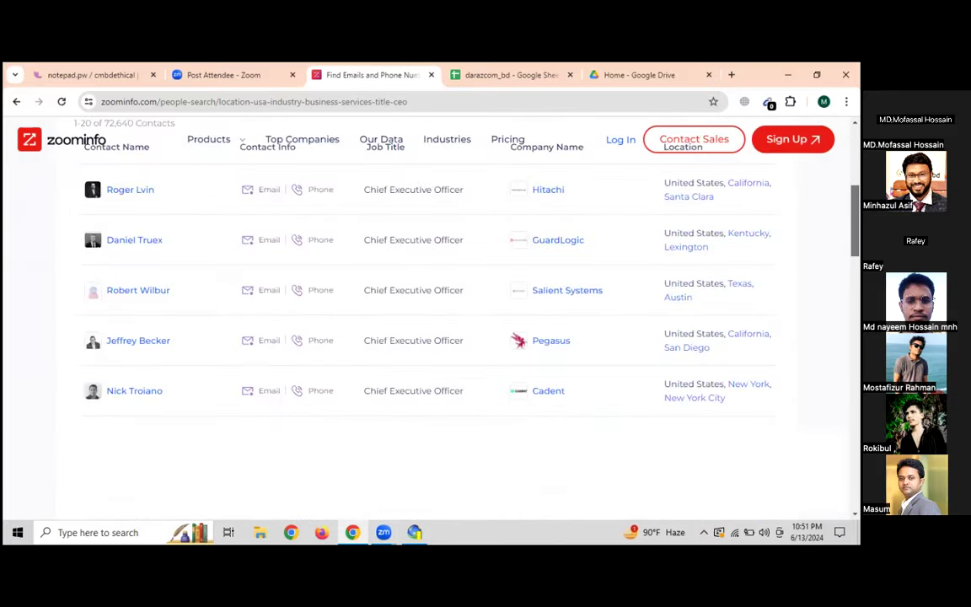
left_click(399, 102)
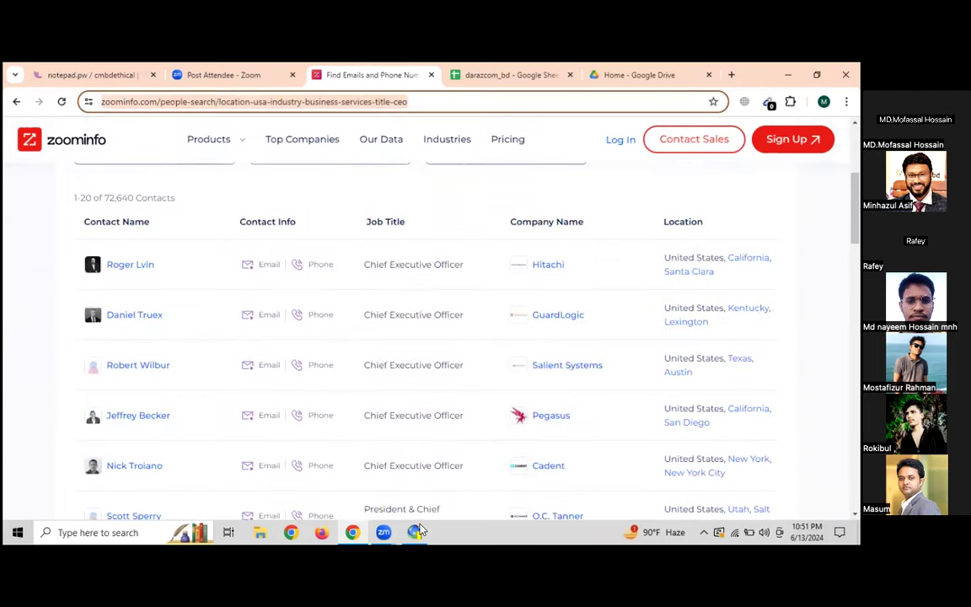
key("alt+Tab")
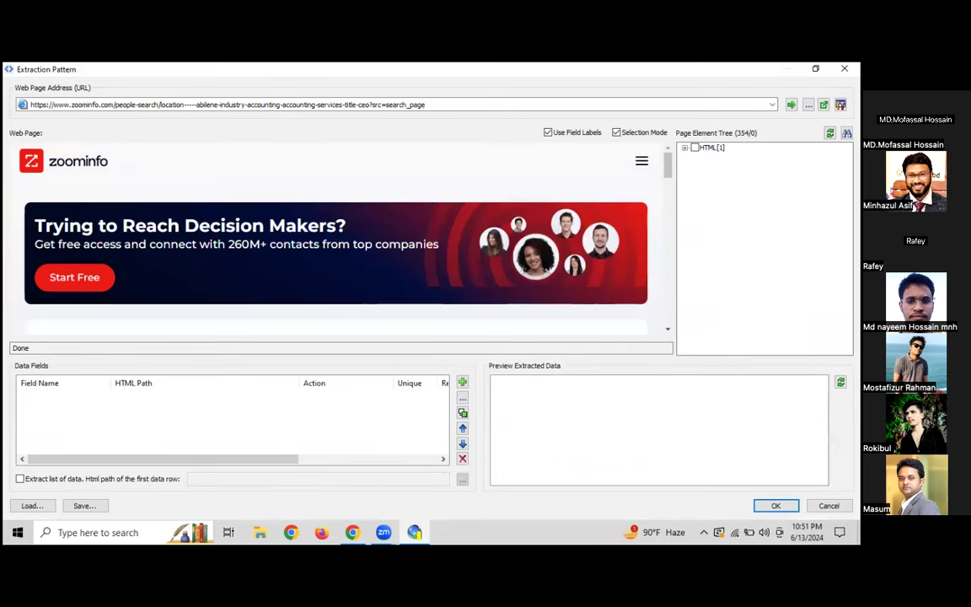
left_click(776, 505)
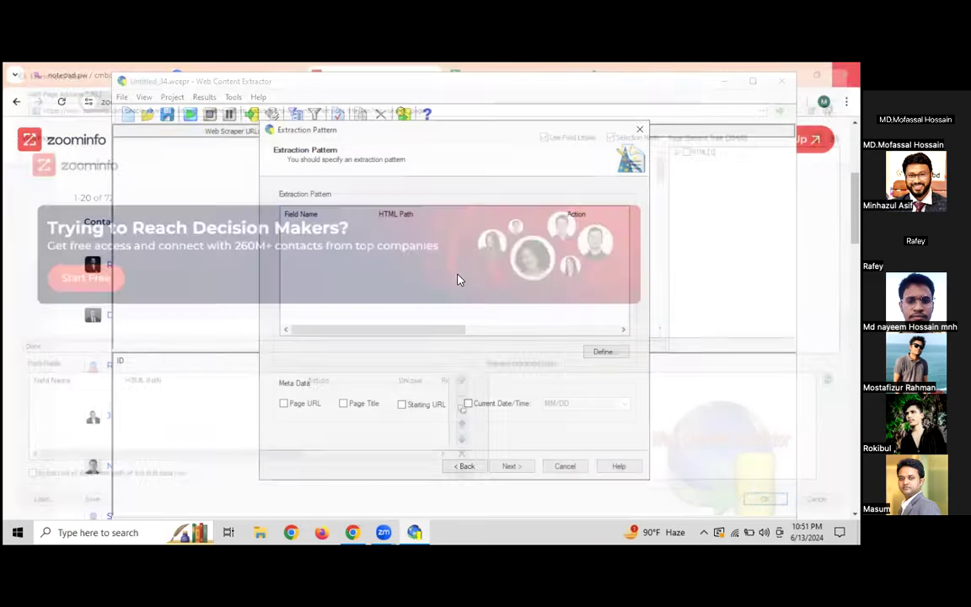
left_click(473, 469)
left_click(469, 468)
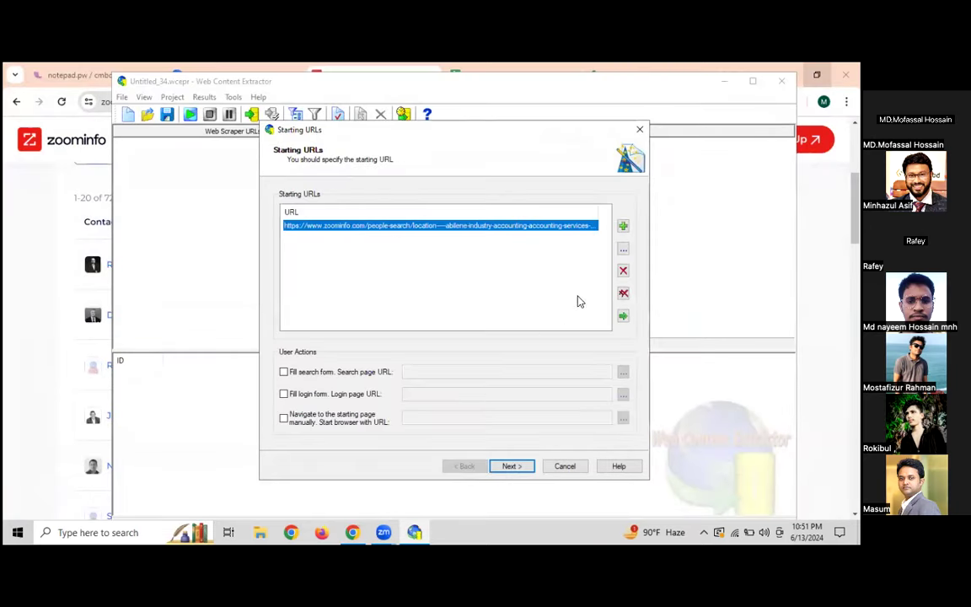
left_click(623, 272)
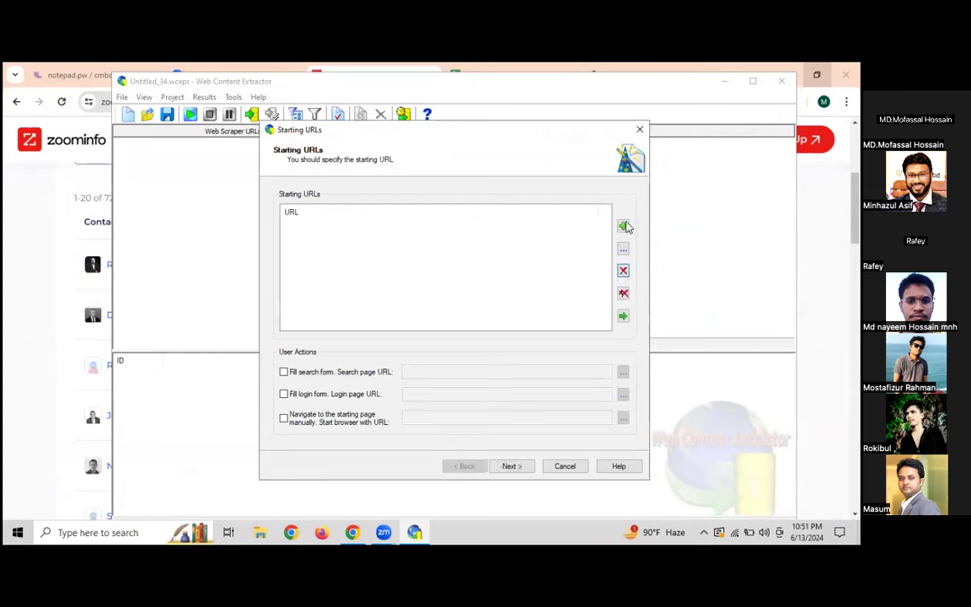
left_click(622, 226)
type("https://www.zoominfo.com/people-search/location-usa-industry-business-services-title-ceo")
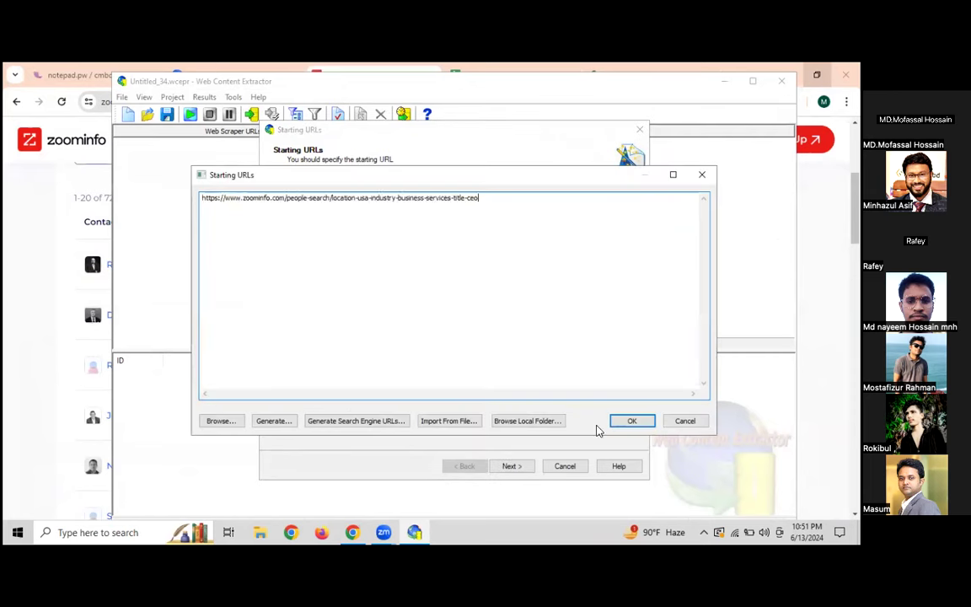
left_click(630, 420)
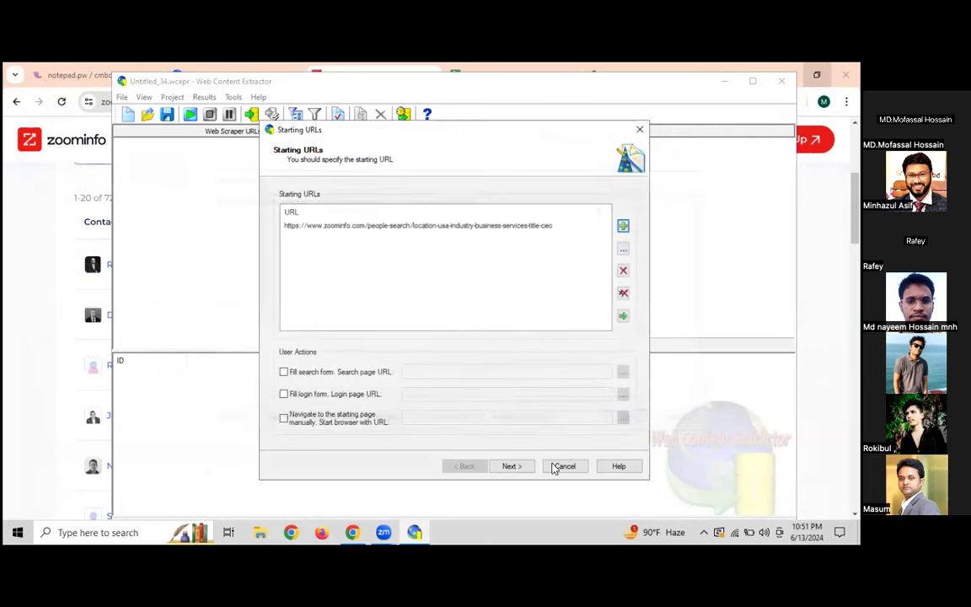
left_click(509, 466)
left_click(511, 466)
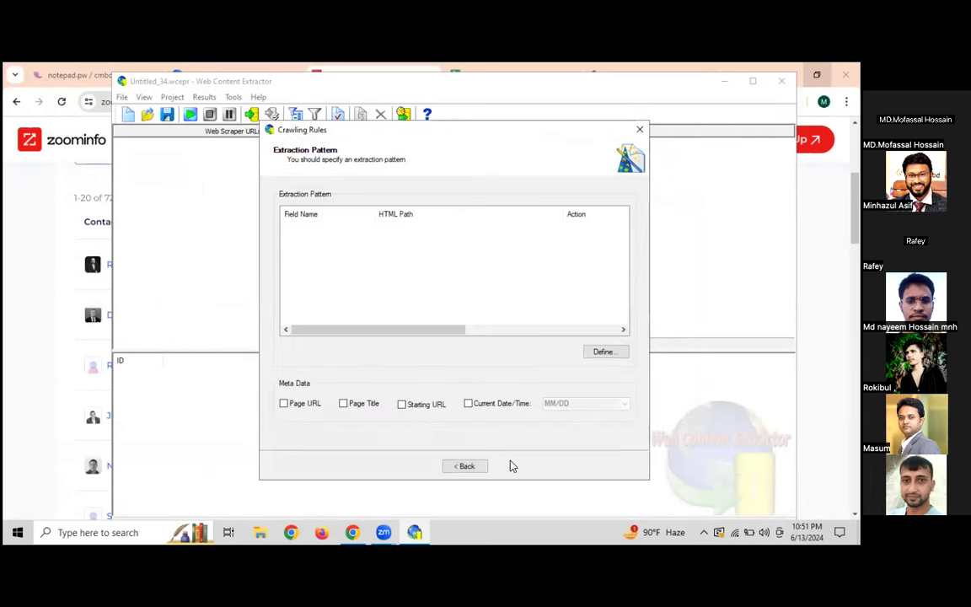
- Start defining the extraction pattern and complete the human verification on the ZoomInfo page
left_click(603, 354)
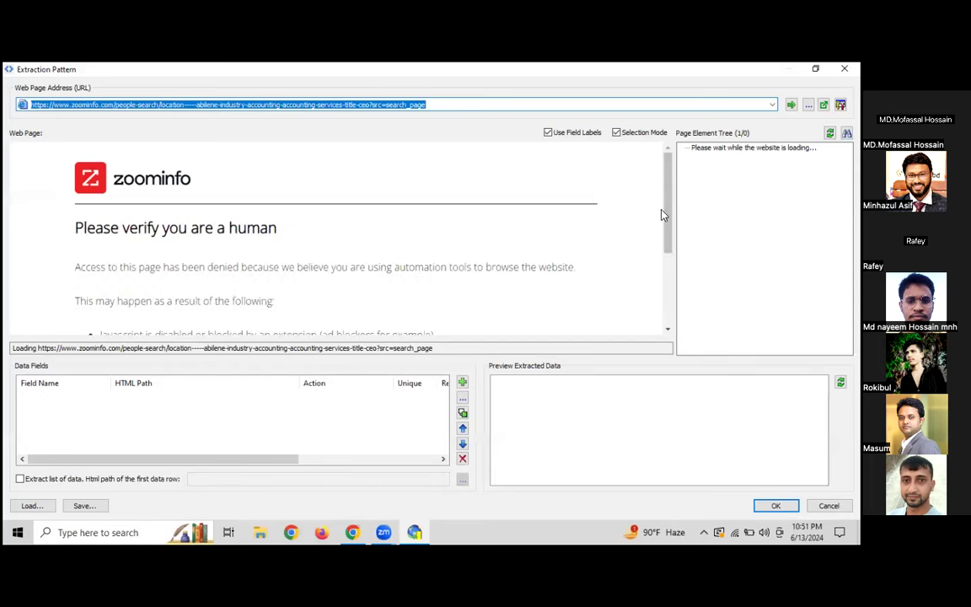
scroll(667, 216, "down", 1)
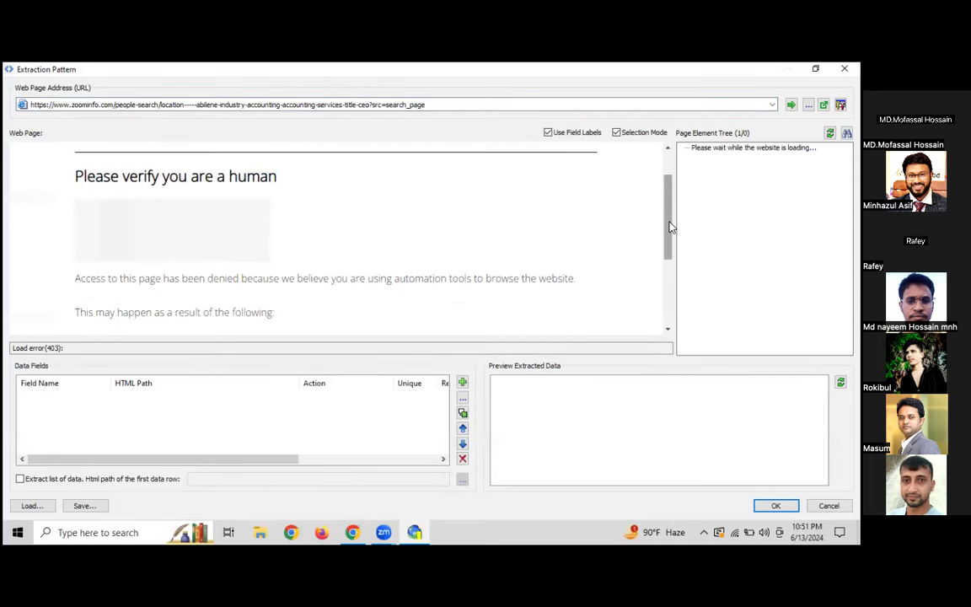
left_click_drag(165, 239, 165, 238)
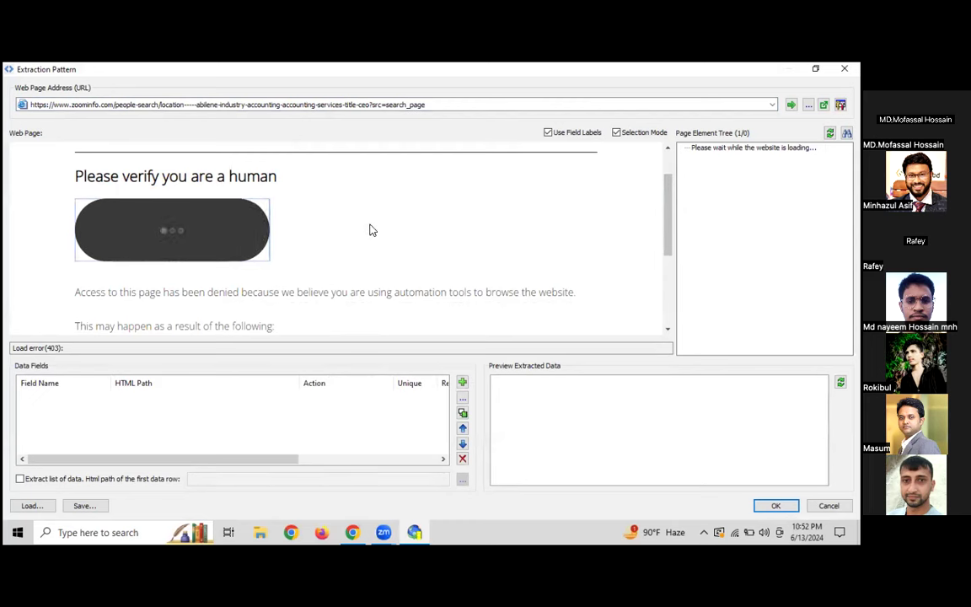
left_click_drag(187, 236, 187, 237)
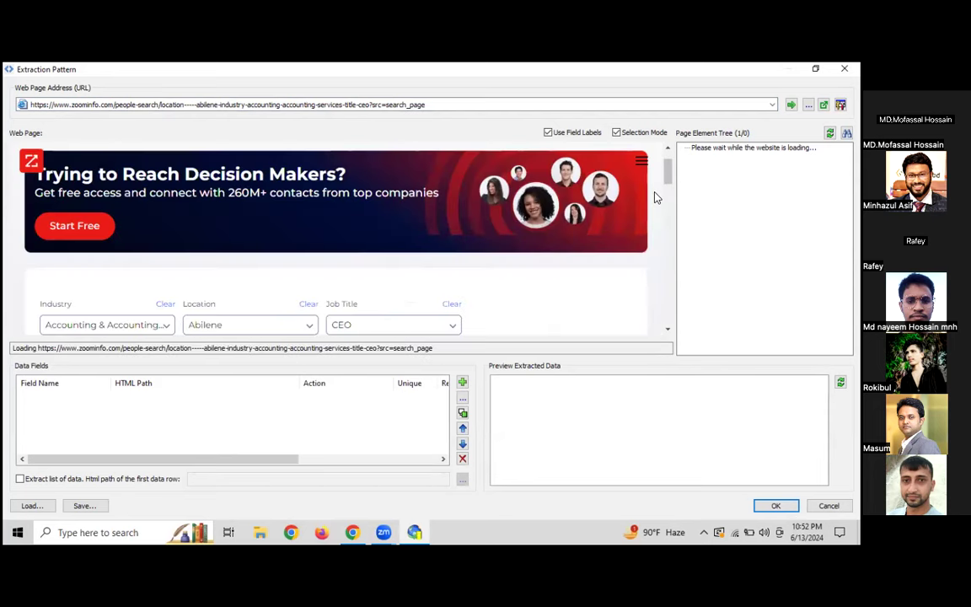
mouse_move(668, 169)
left_mouse_down()
mouse_move(672, 211)
mouse_move(667, 162)
left_mouse_up()
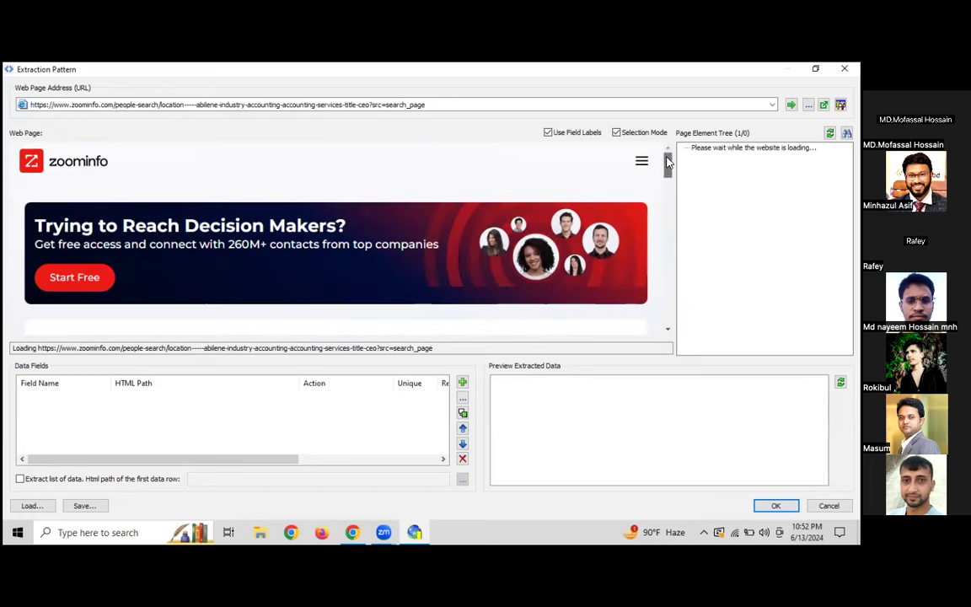
- Load the US Business Services CEO results URL in the extraction pattern and try to add a data field from the contact listing
left_click(418, 106)
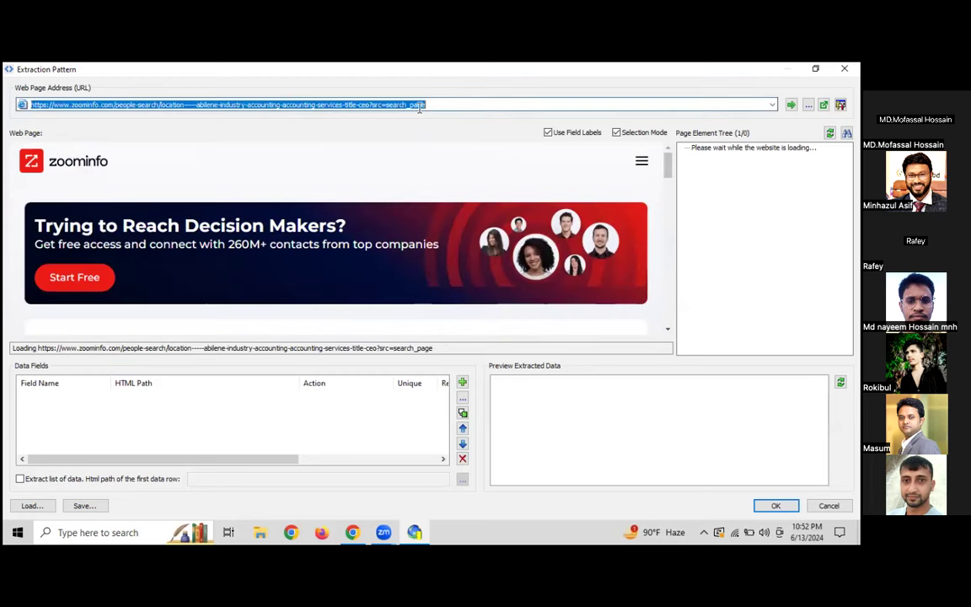
type("https://www.zoominfo.com/people-search/location-usa-industry-business-services-title-ceo")
key("Return")
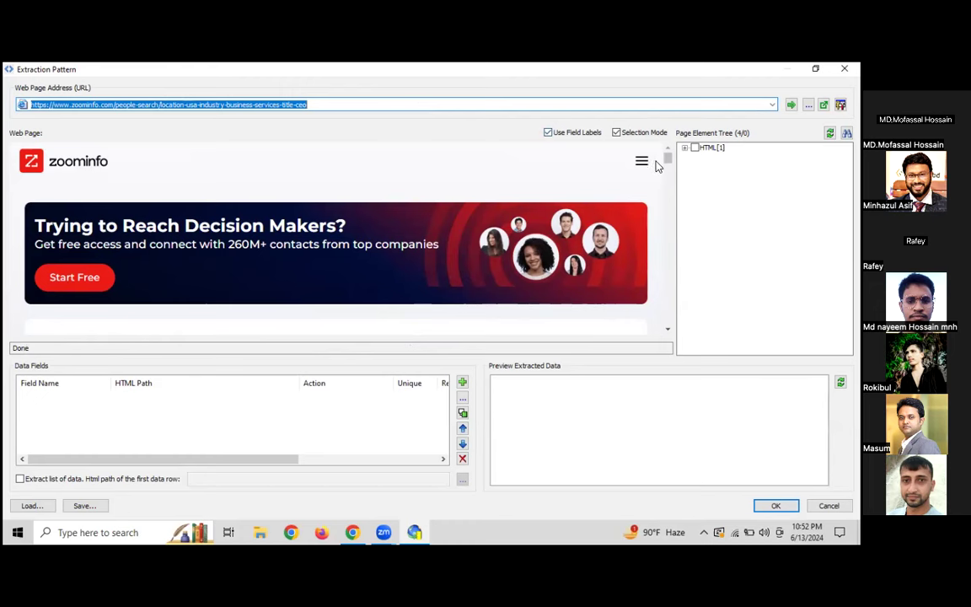
mouse_move(670, 164)
left_mouse_down()
mouse_move(674, 197)
mouse_move(669, 156)
mouse_move(673, 177)
left_mouse_up()
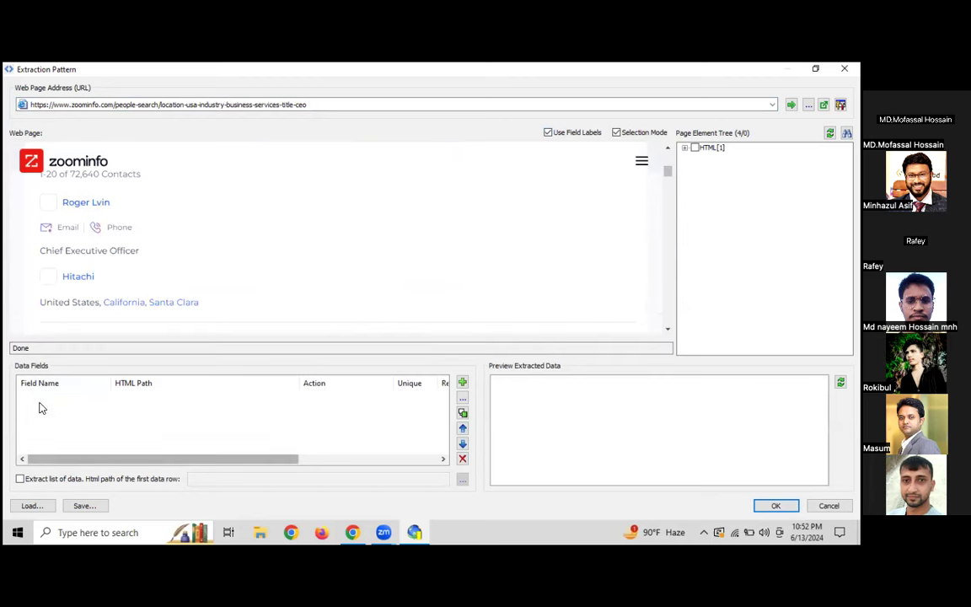
left_click(462, 384)
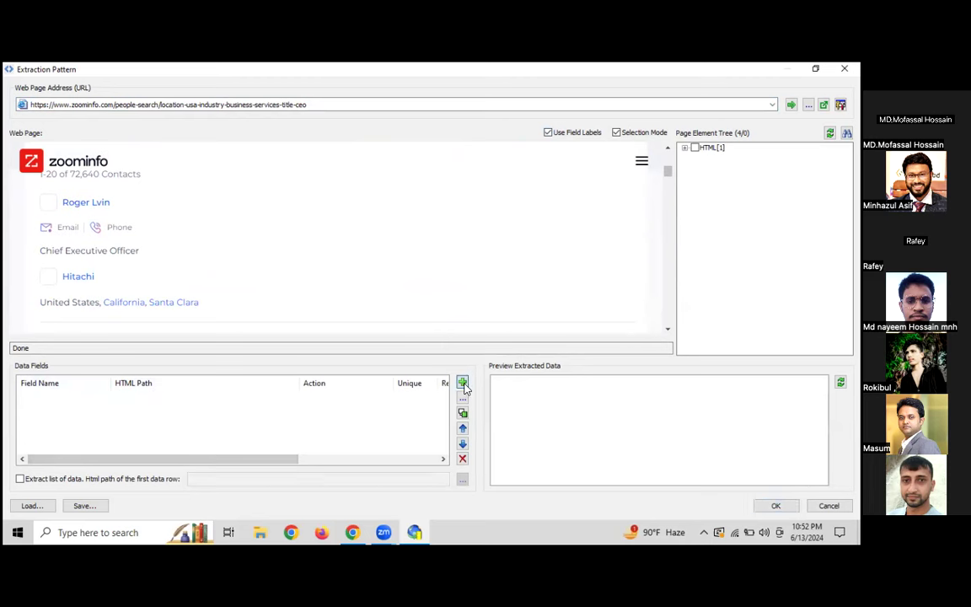
key("Return")
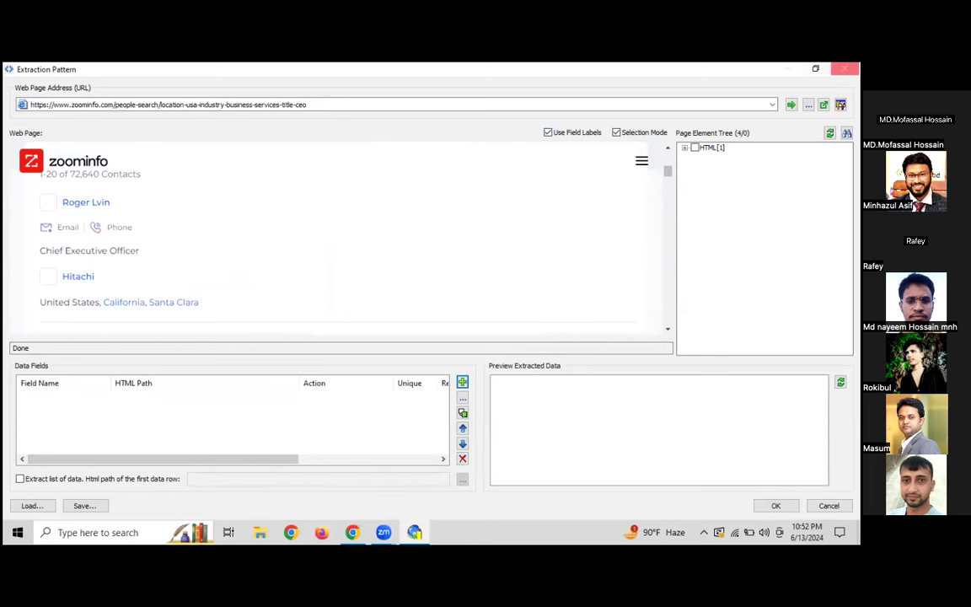
- Leave the extraction pattern, cancel the project wizard, and start a new project
key("Escape")
left_click(566, 465)
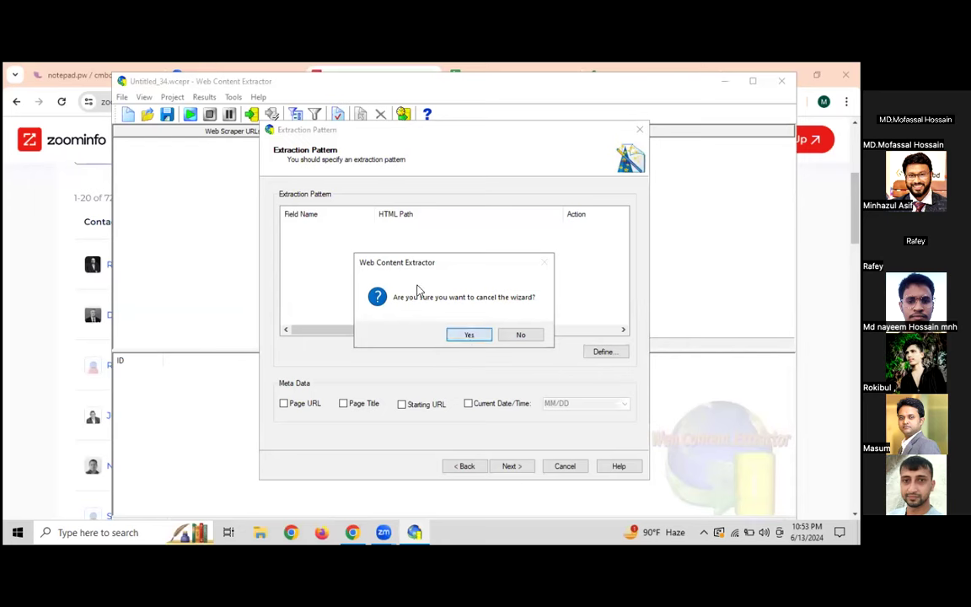
left_click(473, 338)
left_click(128, 116)
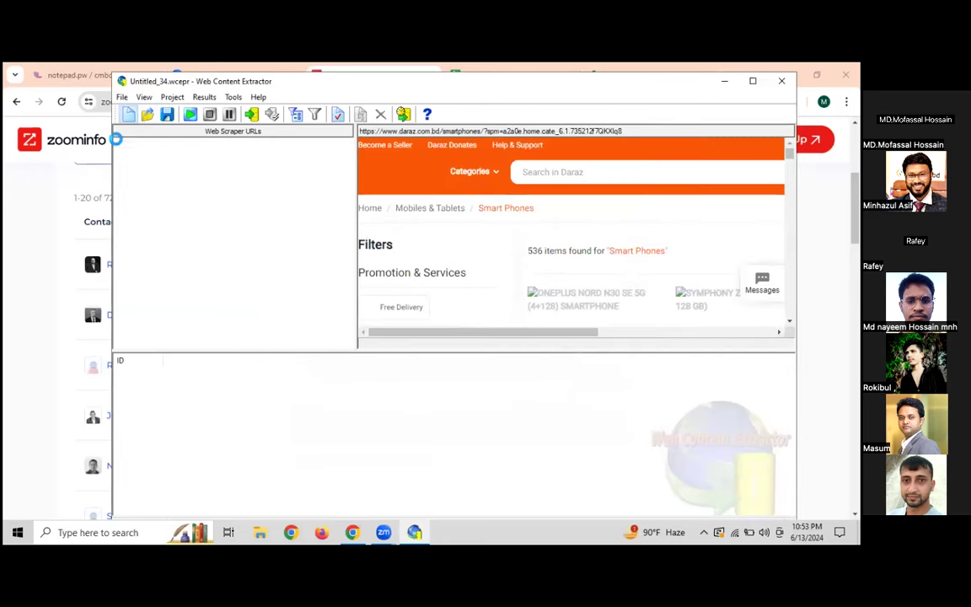
- Add the US Business Services CEO results URL as the starting URL, keep the default crawling rules, and start defining the extraction pattern
left_click(623, 226)
type("https://www.zoominfo.com/people-search/location-usa-industry-business-services-title-ceo")
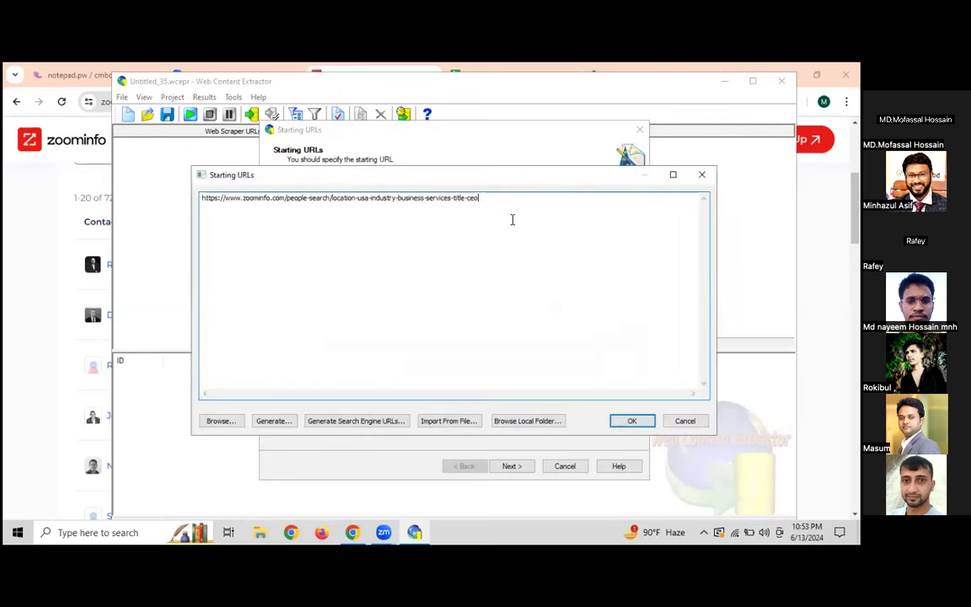
left_click(636, 421)
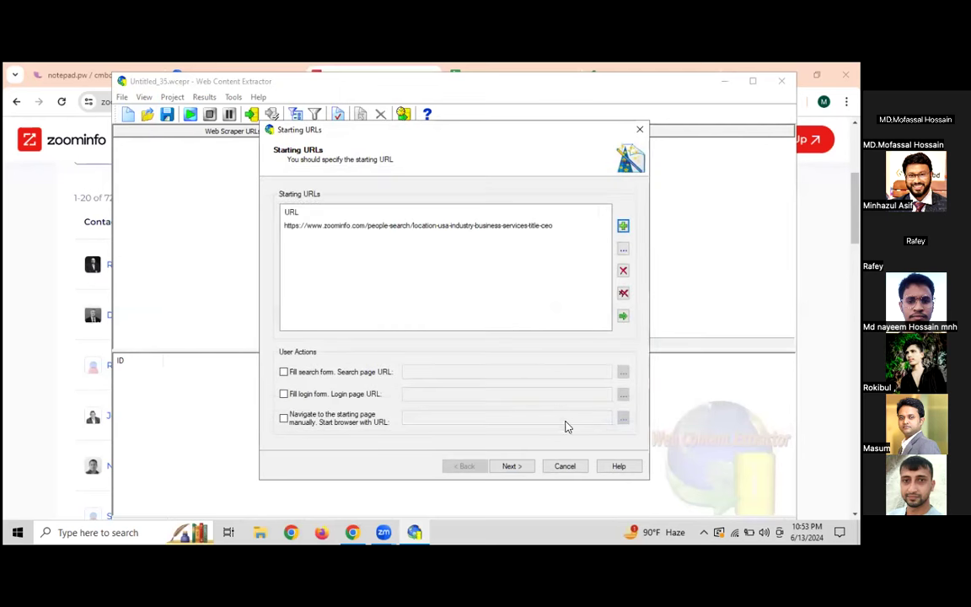
left_click(515, 466)
left_click(514, 467)
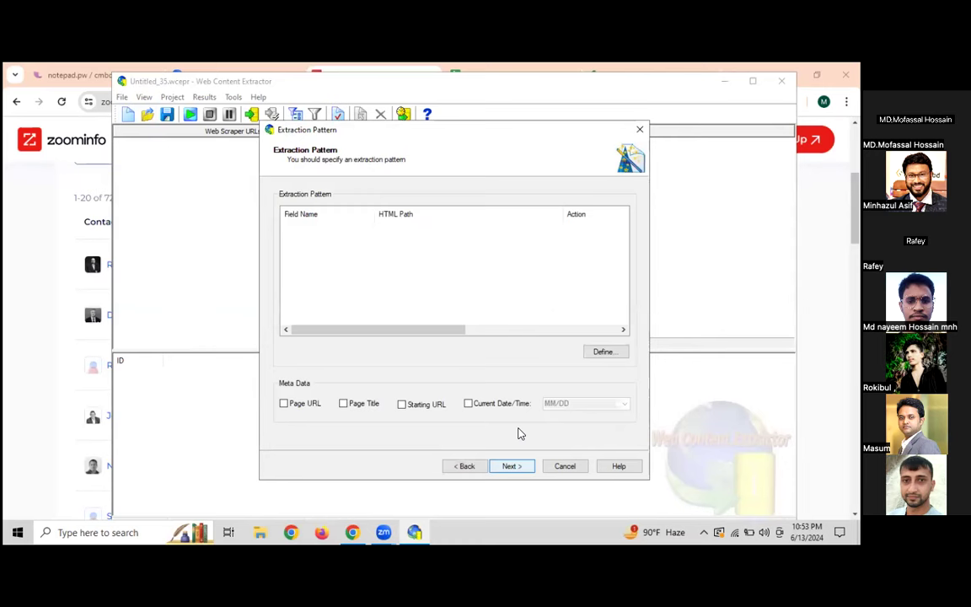
left_click(601, 351)
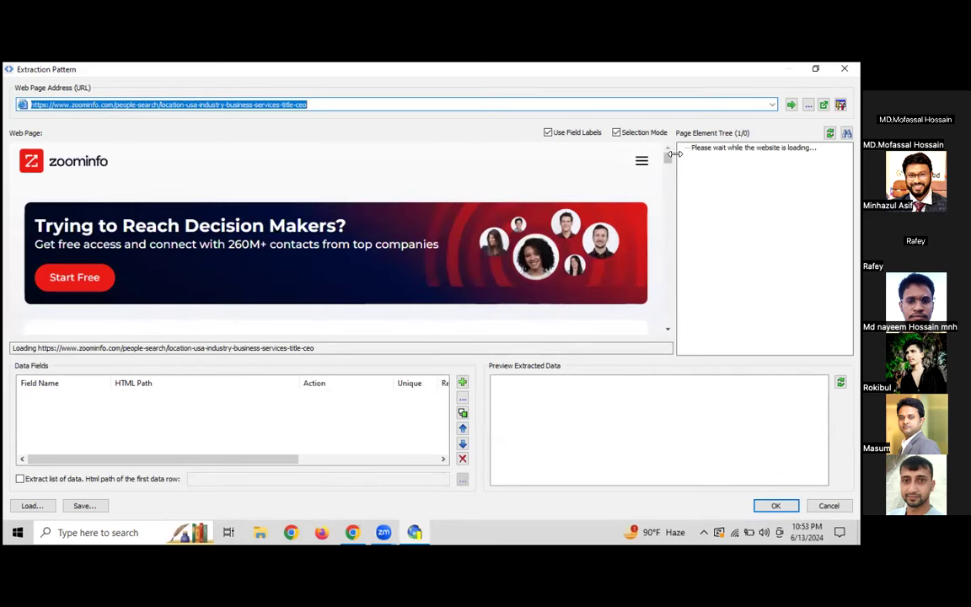
- Try to add a data field from the first contact's job title in the ZoomInfo listing
left_click(667, 329)
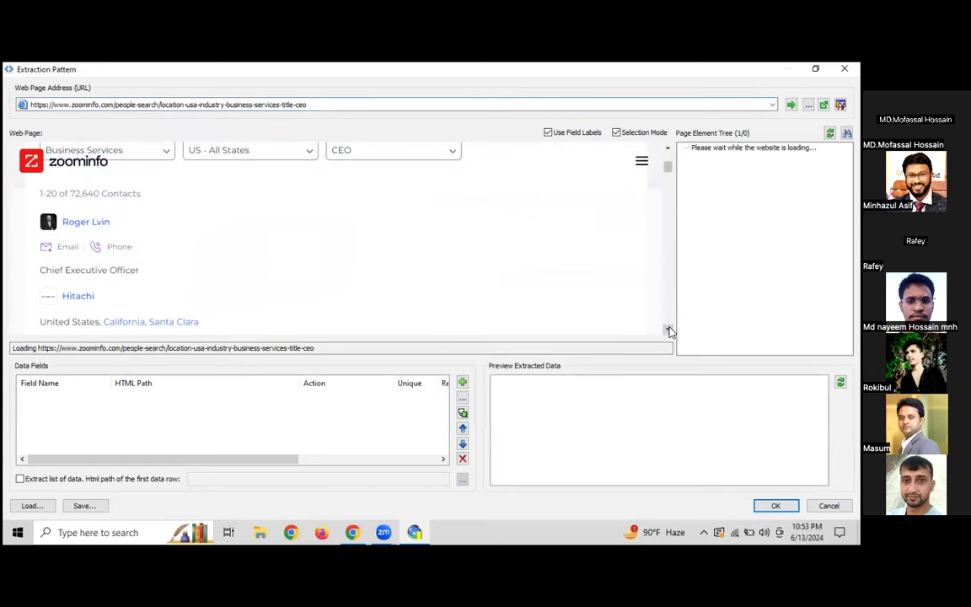
left_click(667, 329)
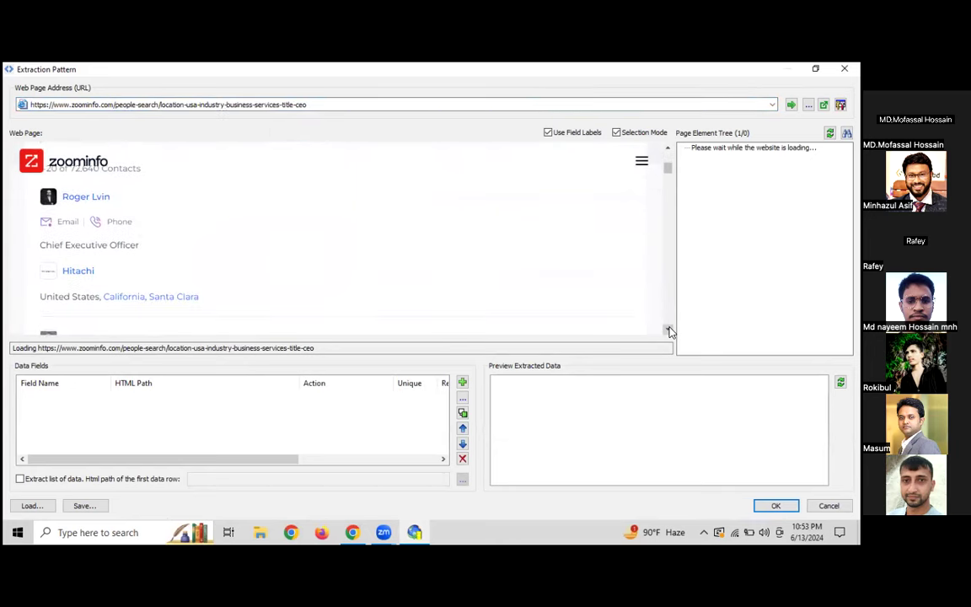
left_click(668, 330)
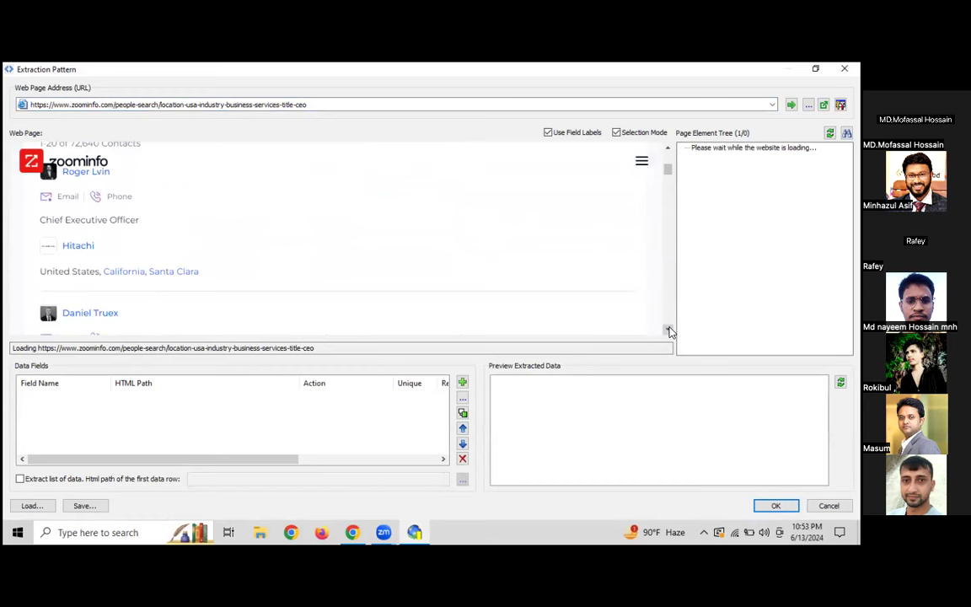
left_click(668, 148)
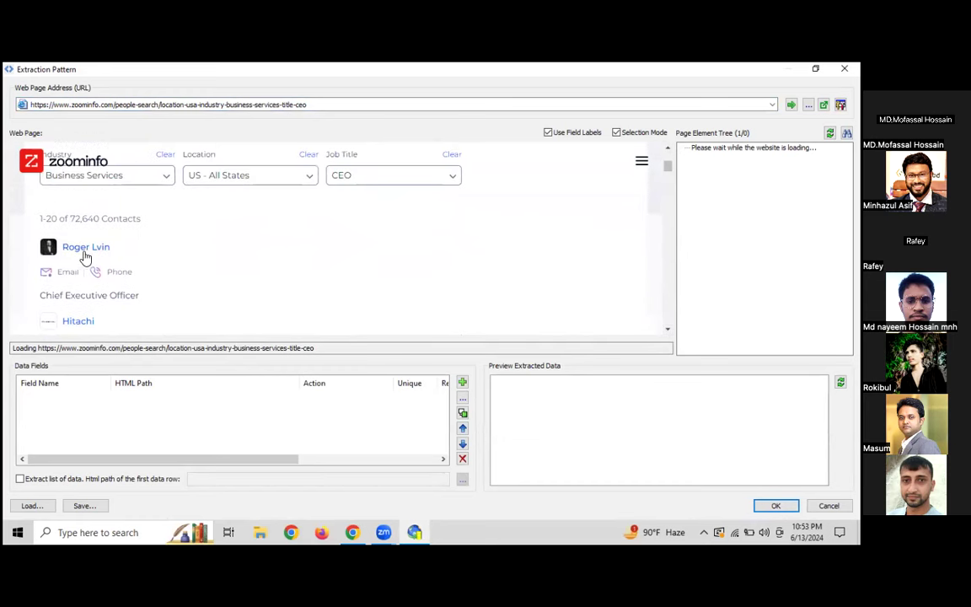
left_click_drag(160, 293, 123, 295)
left_click(463, 383)
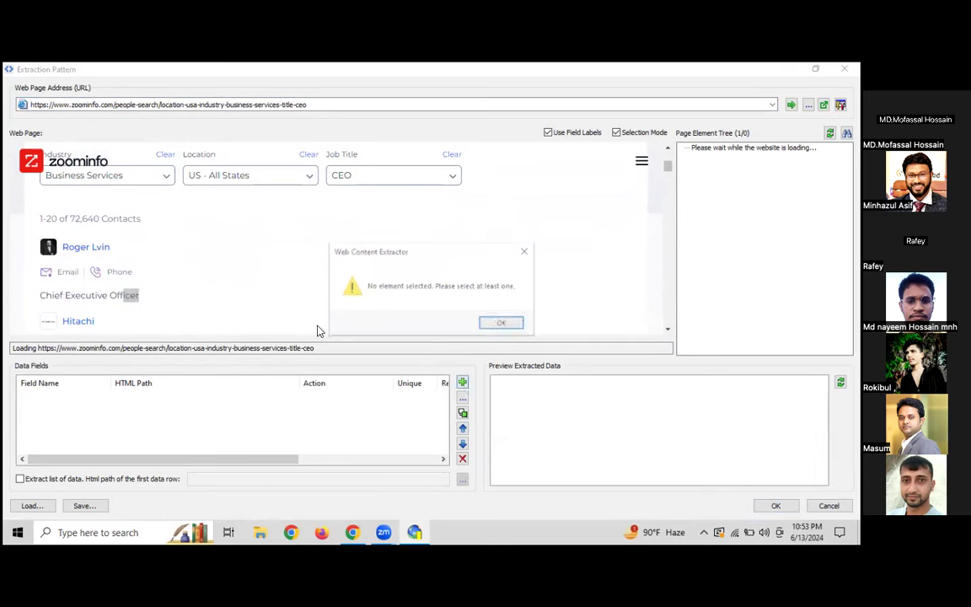
left_click(502, 324)
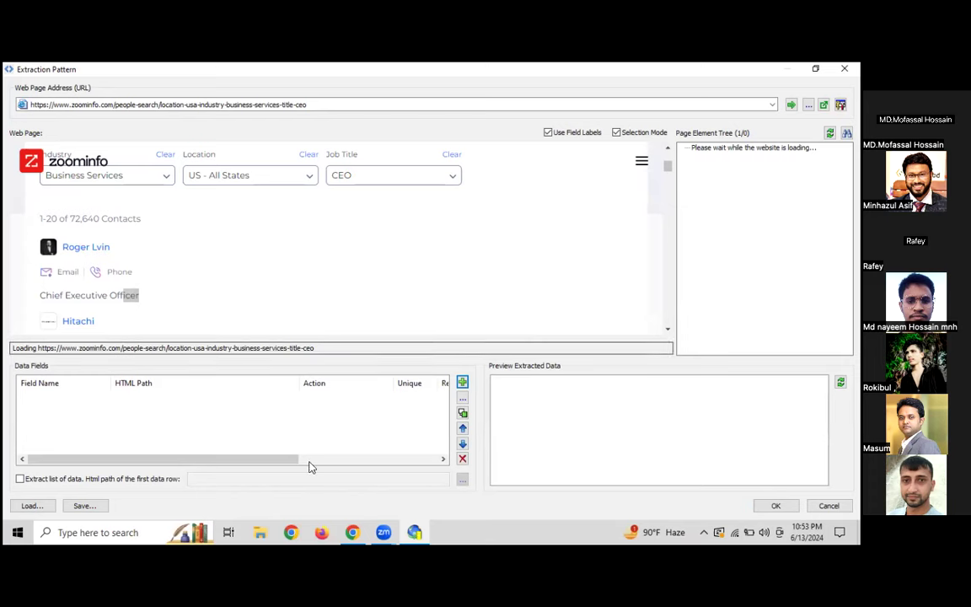
- Switch to Chrome and open the Yellow Pages website
left_click(353, 531)
key("ctrl+l")
type("yellow [ages")
key("Return")
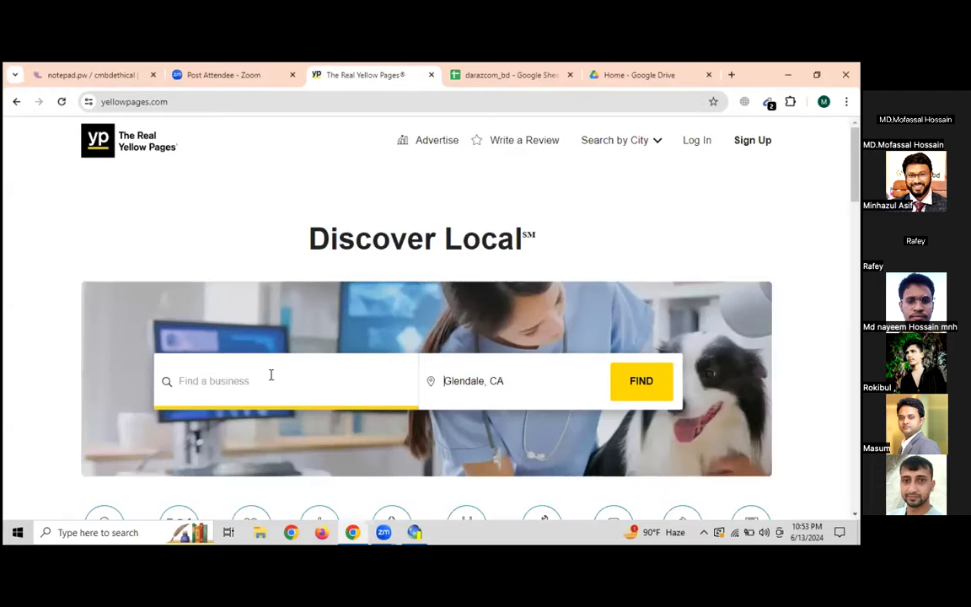
- Search Yellow Pages for "real estate" in Glendale, CA and copy the results URL
left_click(268, 378)
left_click(275, 441)
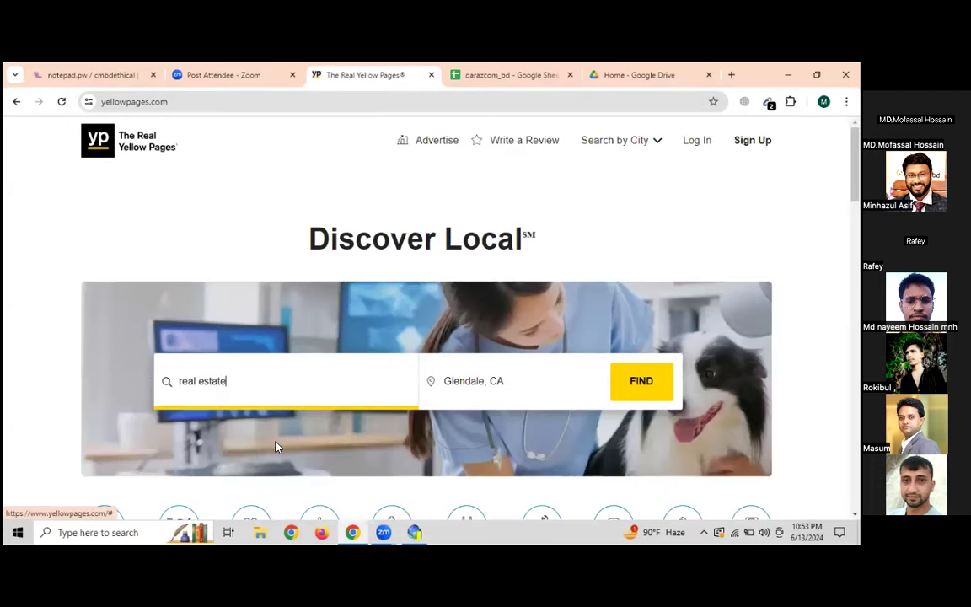
right_click(364, 105)
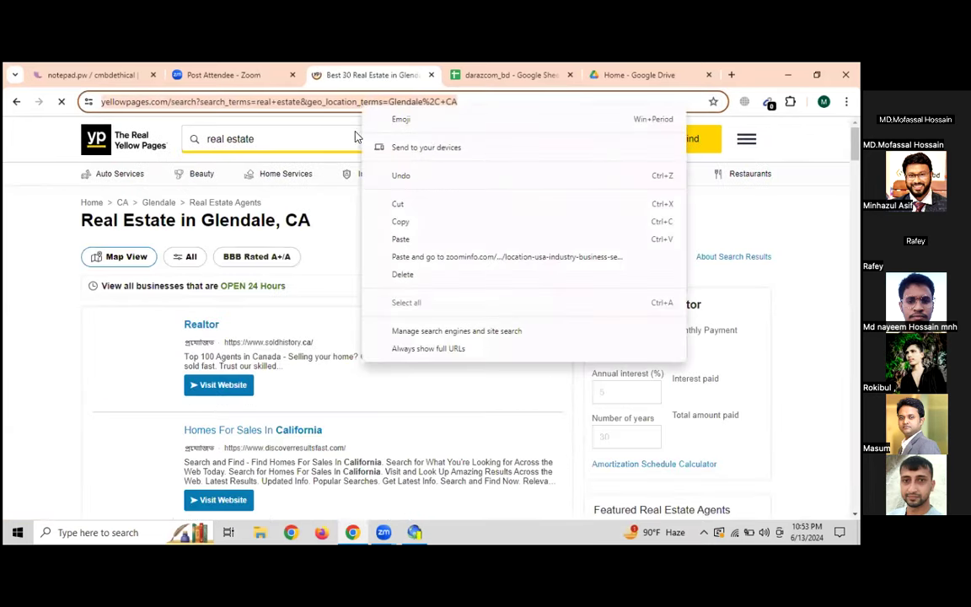
left_click(399, 222)
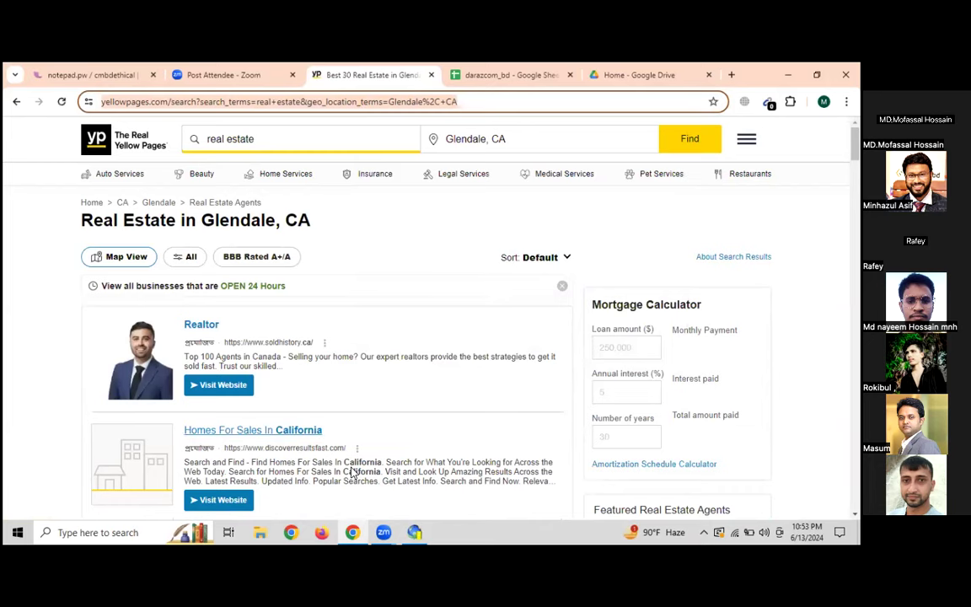
- Return to Web Content Extractor and add the first contact's name as a data field called "namr"
key("alt+Tab")
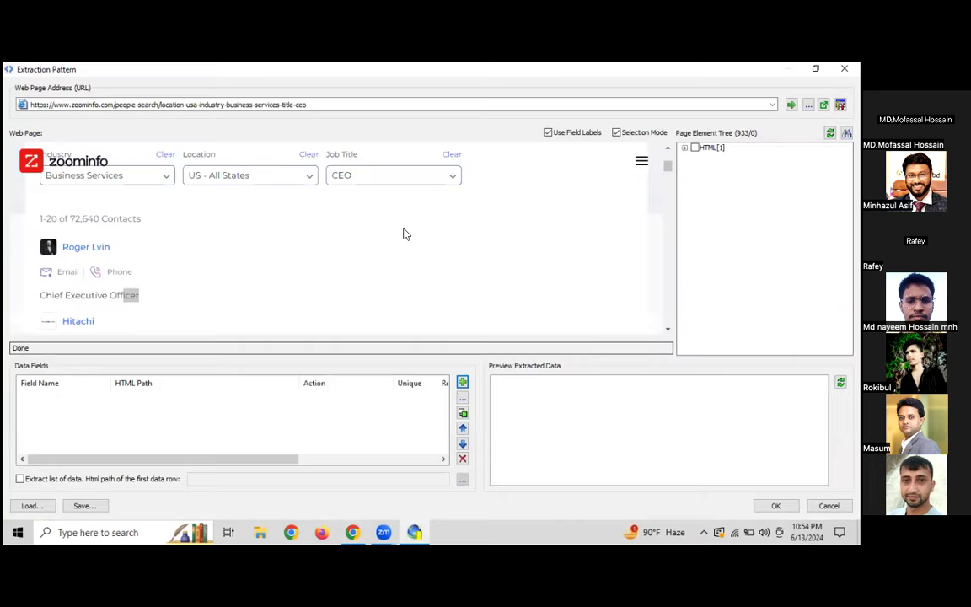
left_click(101, 255)
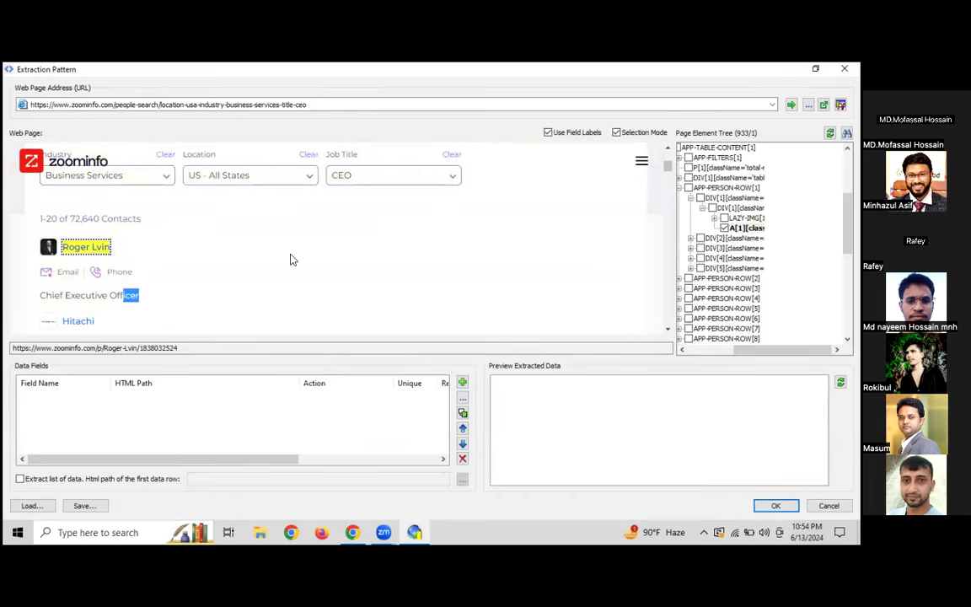
type("namr")
key("Return")
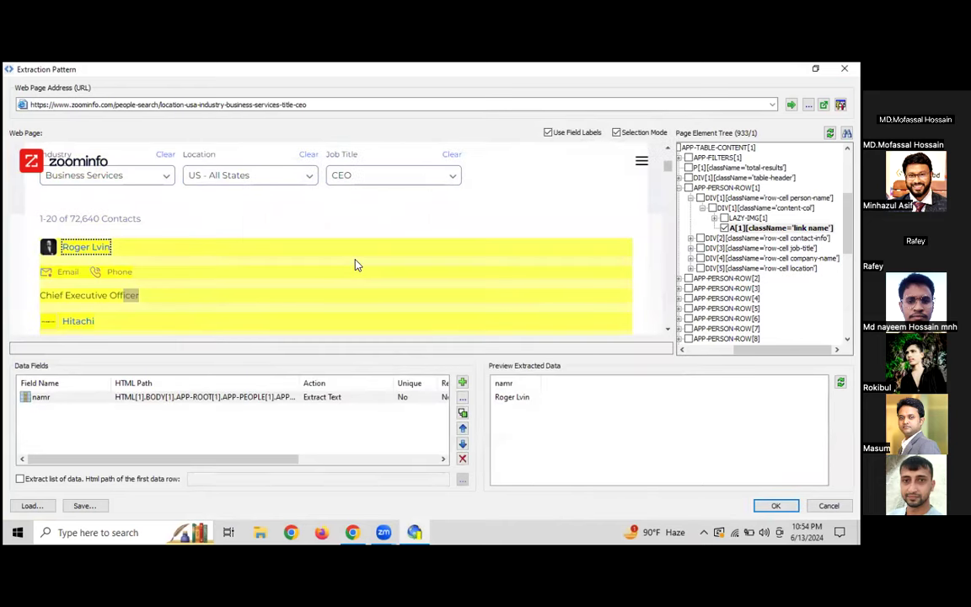
- Add the first contact's job title as a data field called "title"
left_click(87, 296)
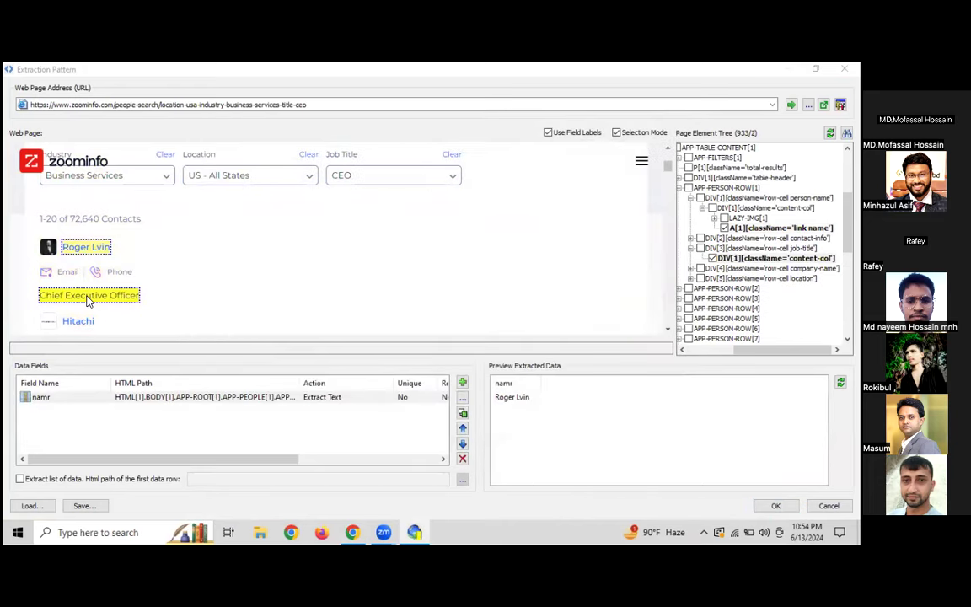
type("title")
key("Return")
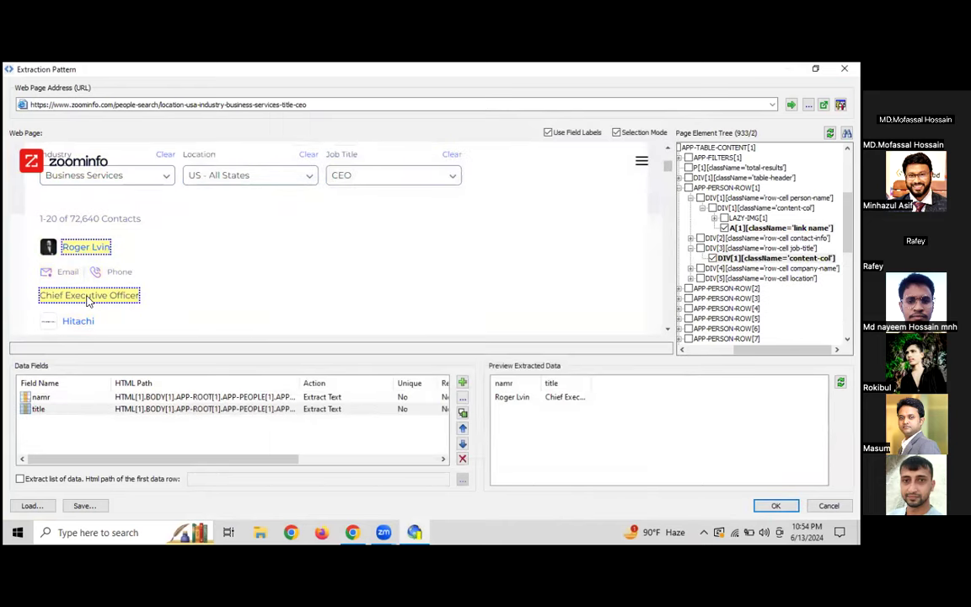
- Add the first contact's company as a data field called "company name"
scroll(81, 309, "down", 1)
left_click(80, 300)
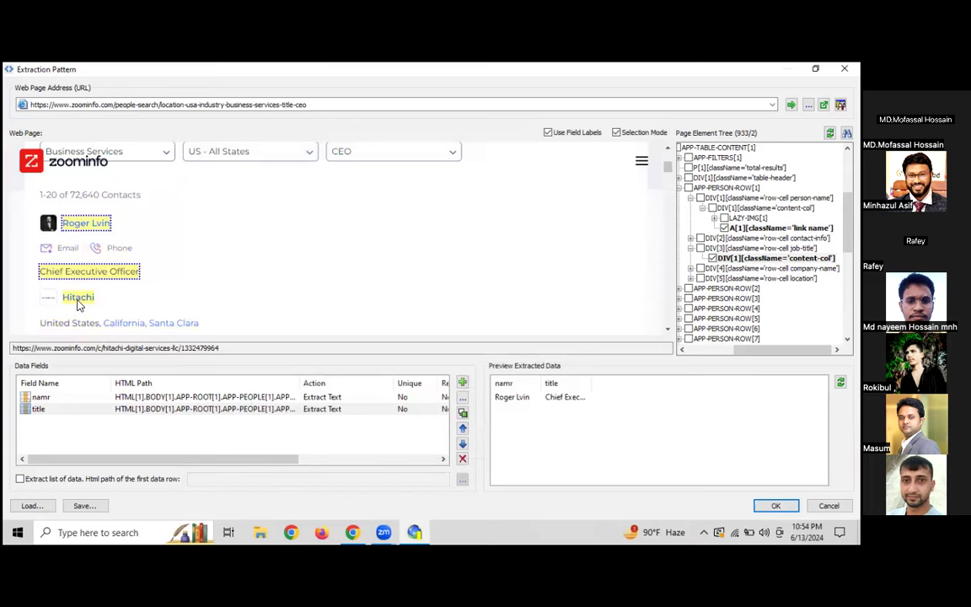
type("company name")
key("Return")
- Add the city in the first contact's location as a data field called "city"
scroll(199, 268, "down", 1)
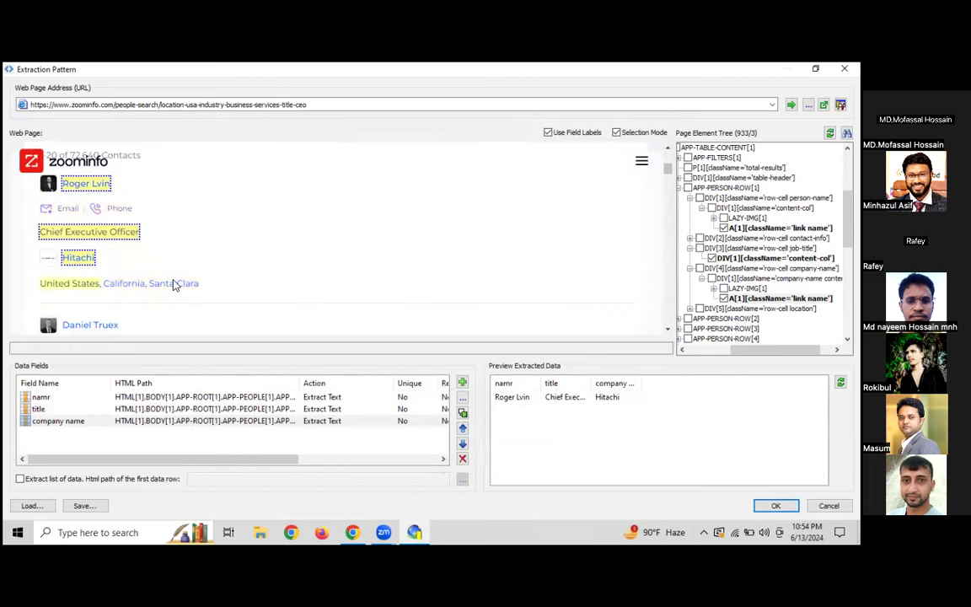
left_click(175, 284)
type("city")
key("Return")
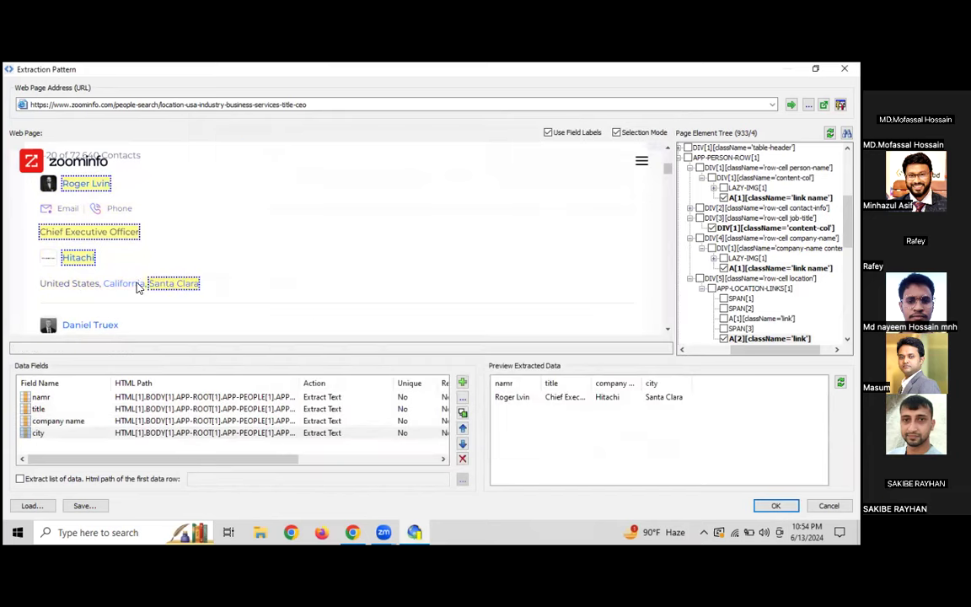
- Add the rest of the first contact's location as data fields, naming the state "state" and the nation "country"
left_click(135, 285)
type("stat")
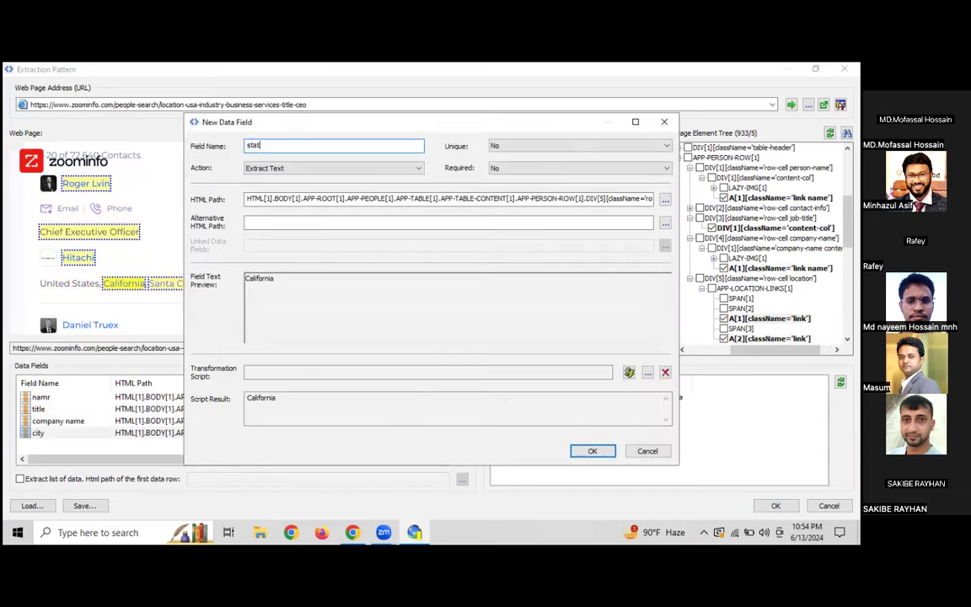
type("e")
key("Return")
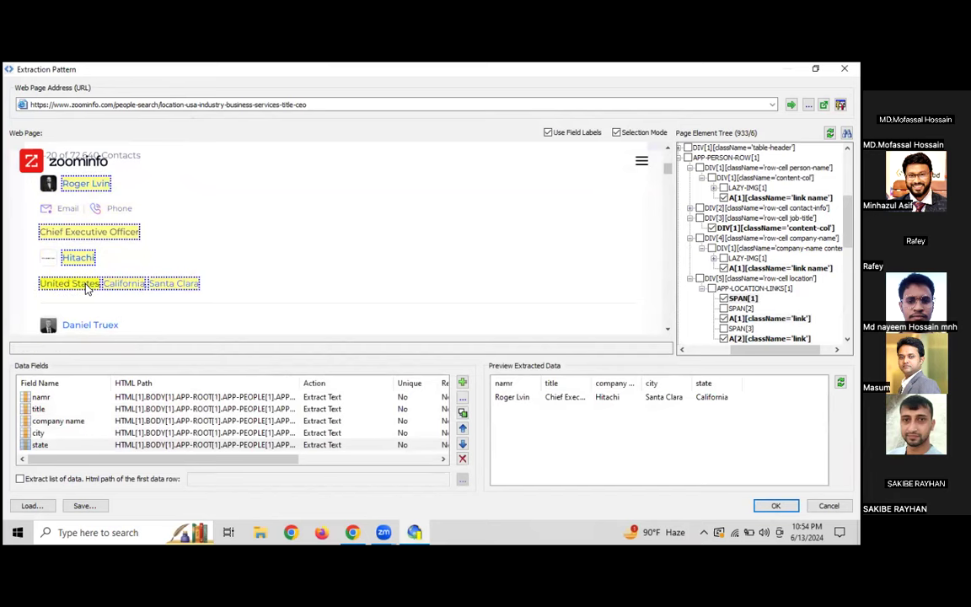
left_click(87, 285)
type("country")
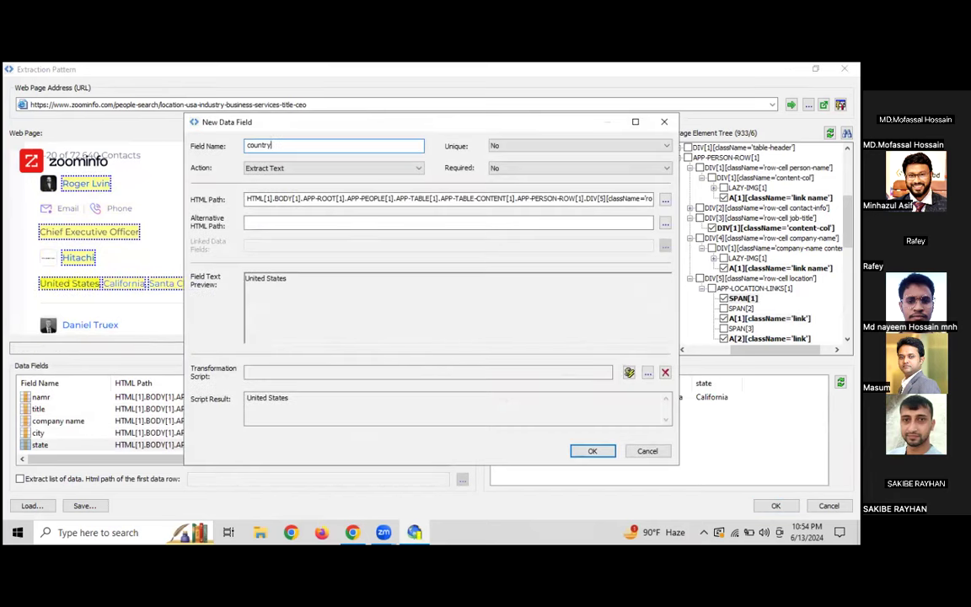
key("Return")
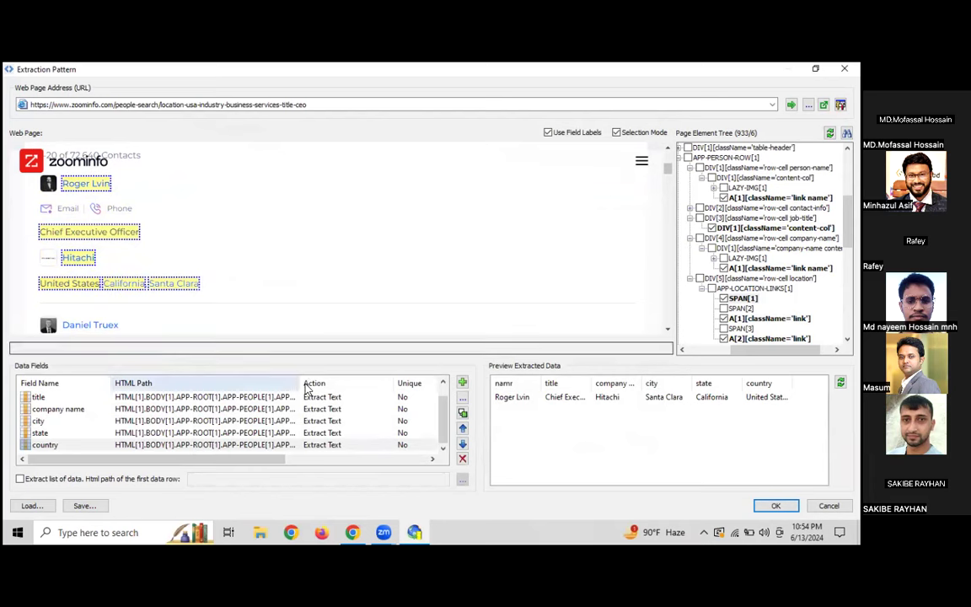
- Enable extracting a list of data, accept the detected data set, and save the extraction pattern
left_click(21, 479)
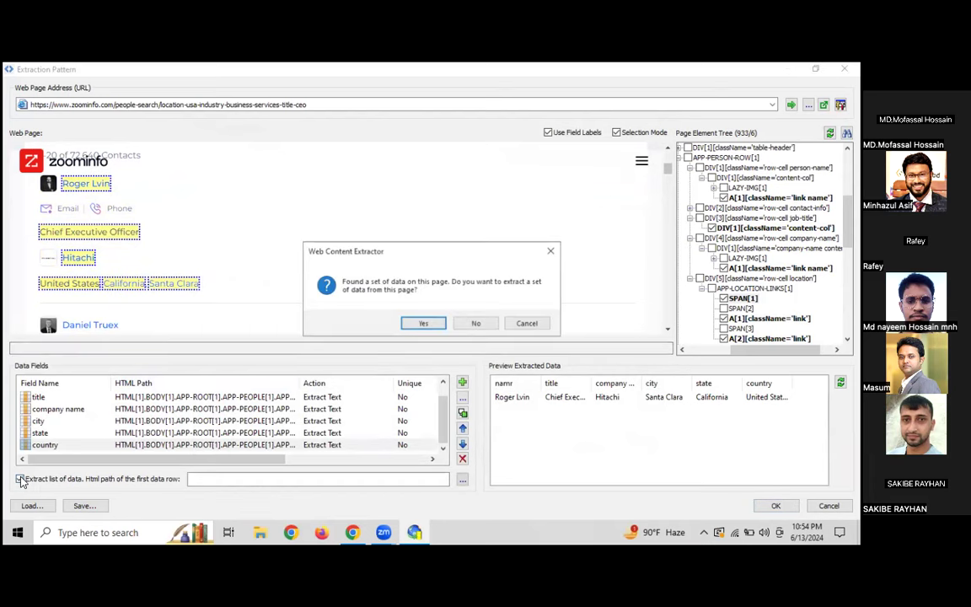
left_click(423, 324)
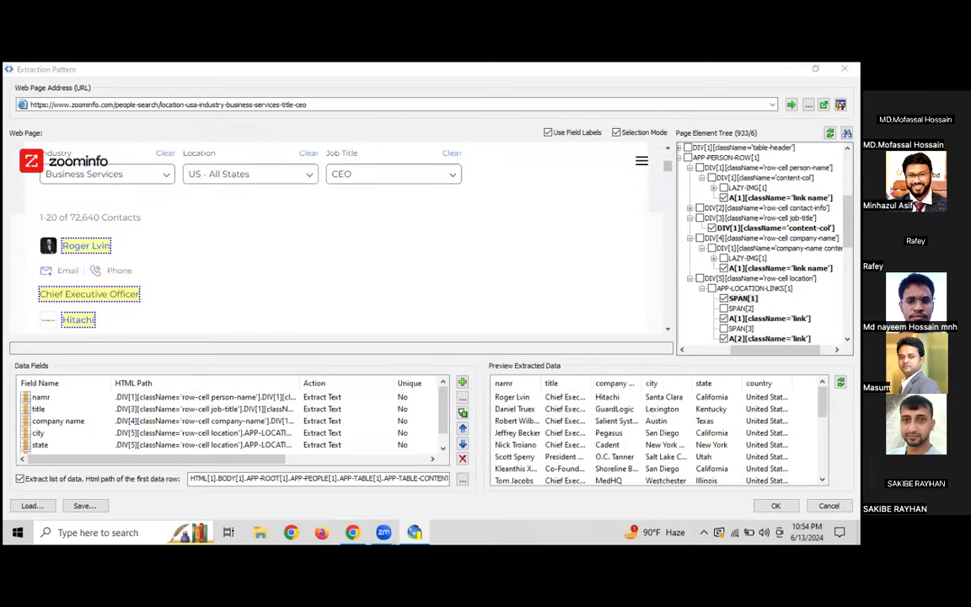
key("Return")
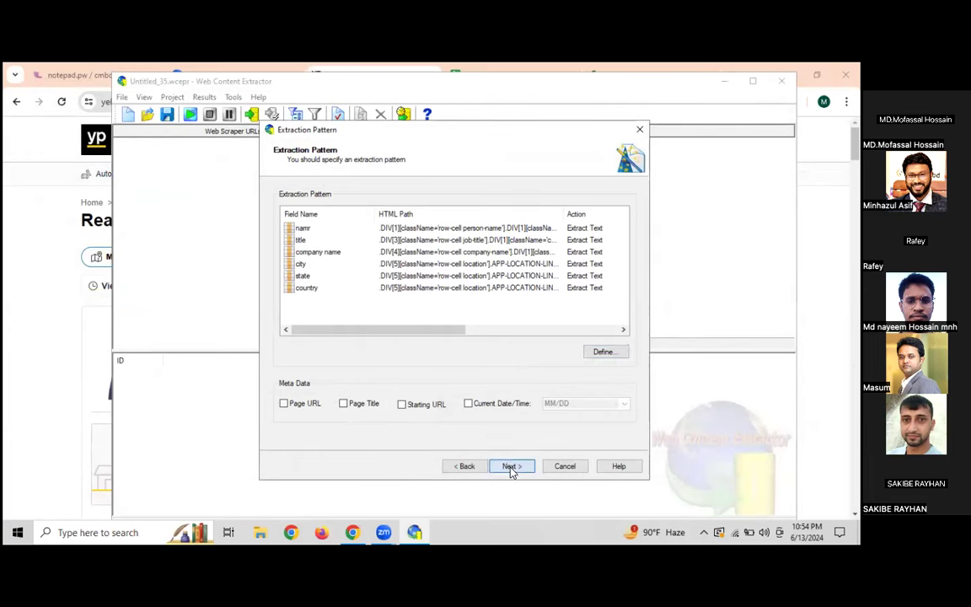
- Complete the project wizard and run the scraper on the ZoomInfo URL
left_click(511, 467)
left_click(510, 466)
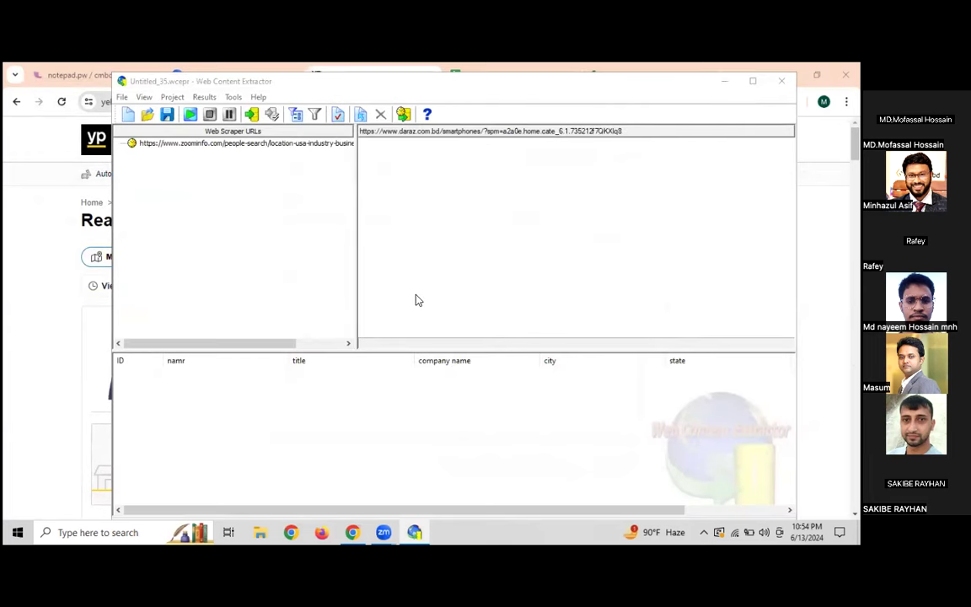
left_click(188, 116)
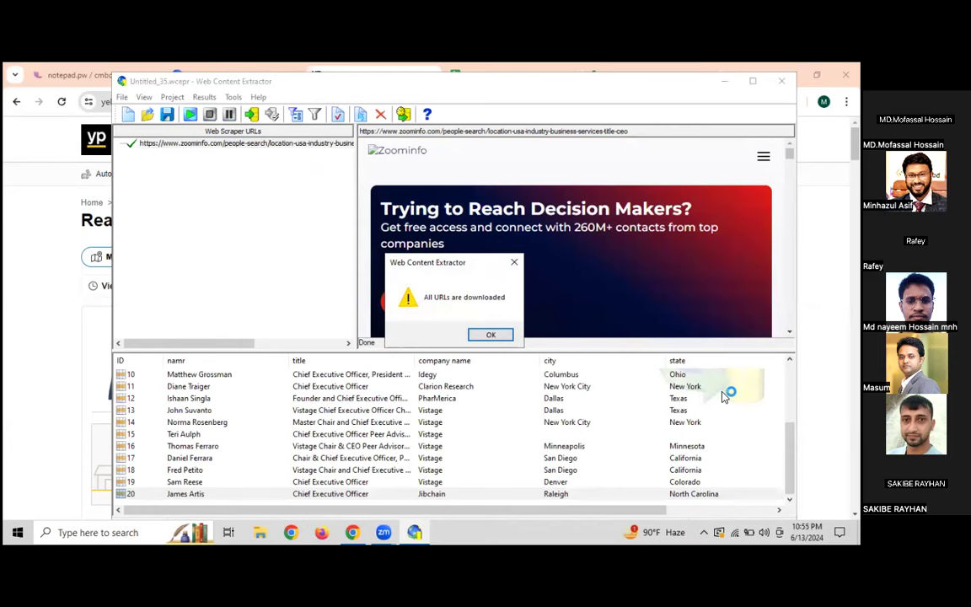
left_click(505, 337)
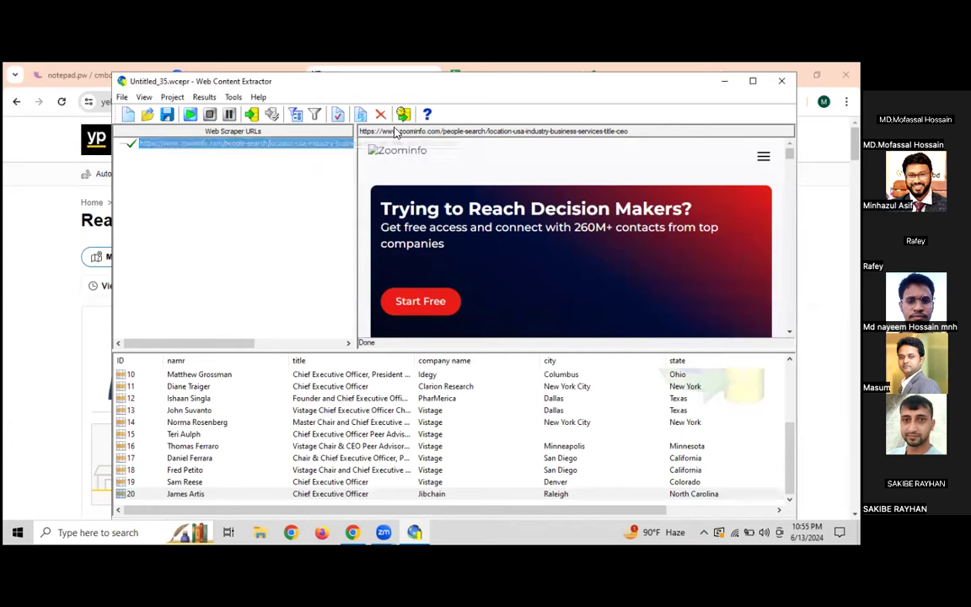
- Set up an export of the scraped records to a text file (CSV, TXT), keeping the default fields and comma delimiter
left_click(251, 114)
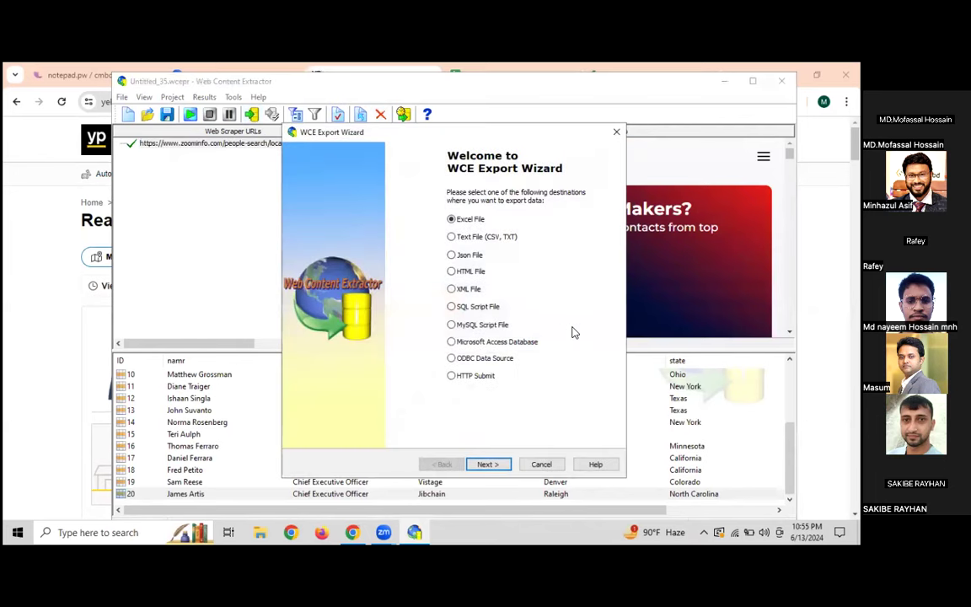
left_click(489, 238)
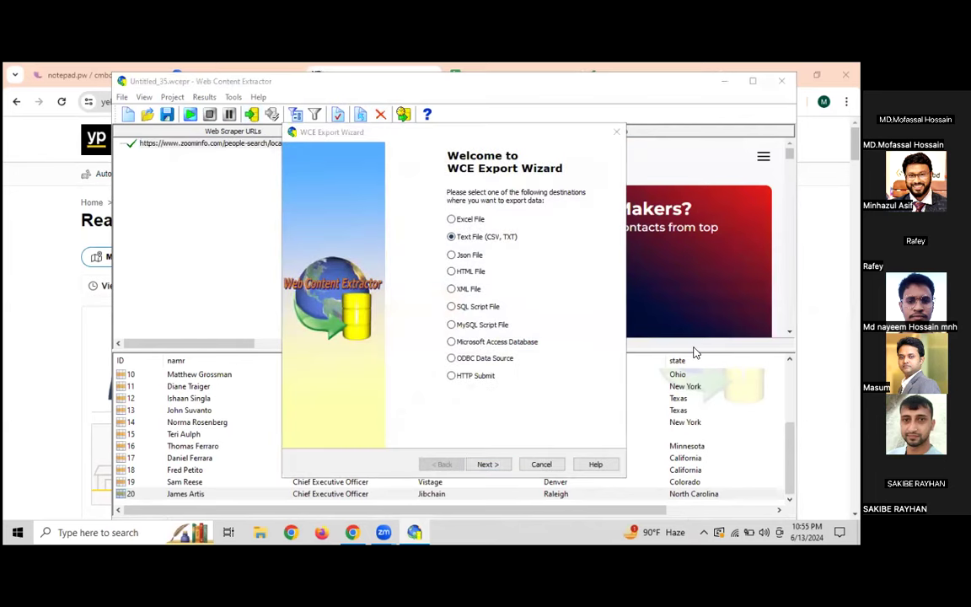
left_click(485, 466)
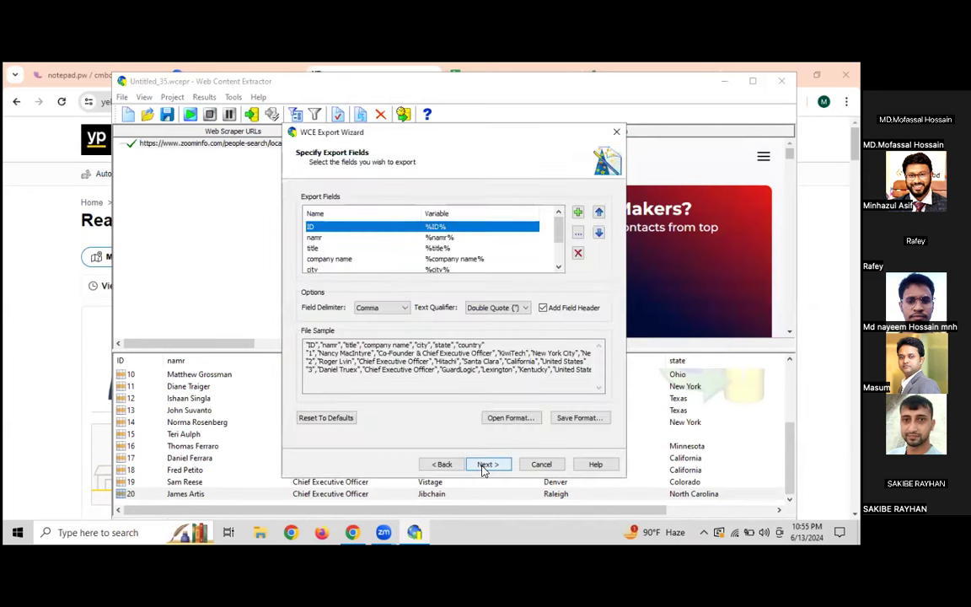
left_click(487, 465)
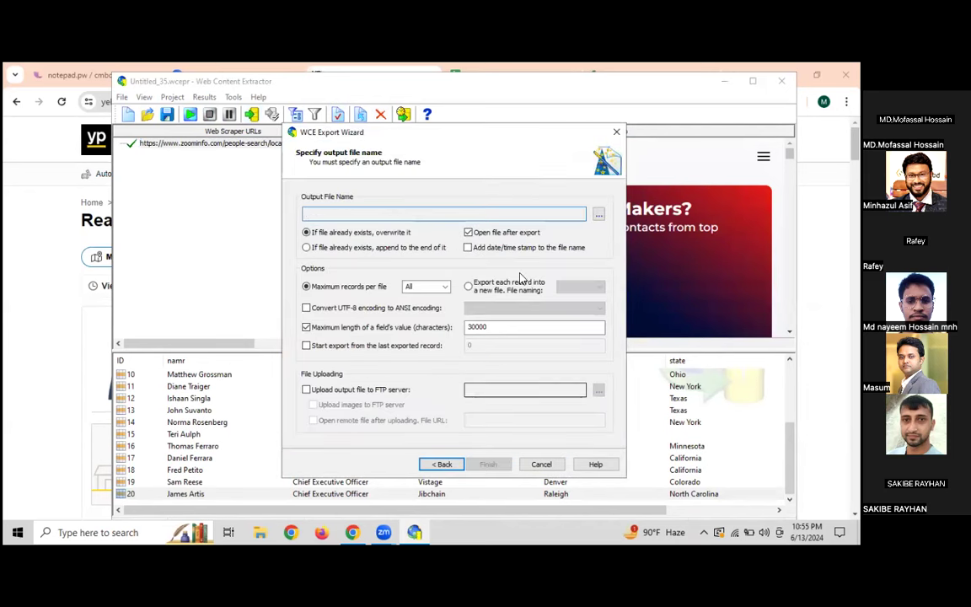
- Set the export's output file to zoominfo.csv in the Downloads folder
left_click(599, 213)
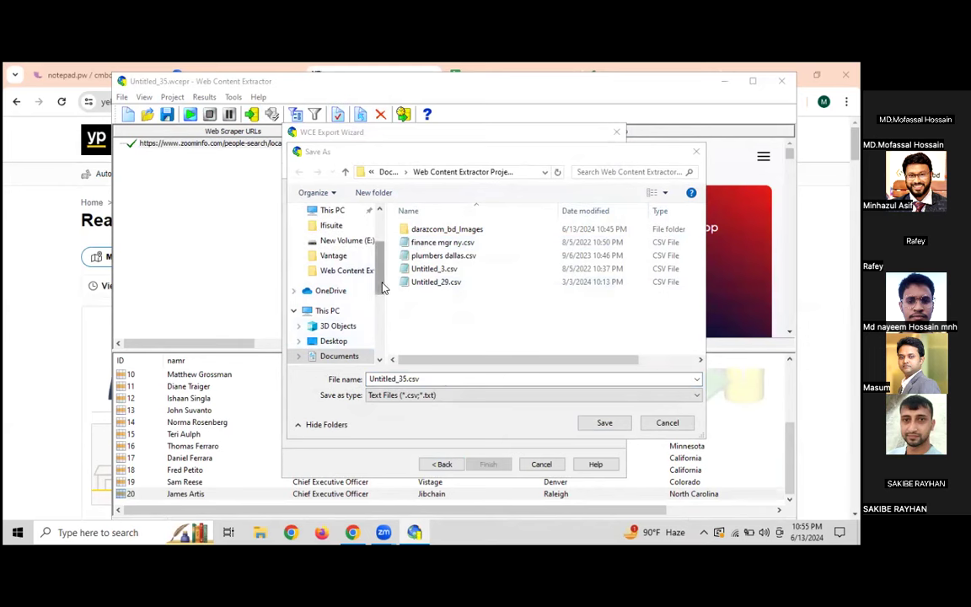
scroll(382, 288, "down", 1)
left_click(358, 325)
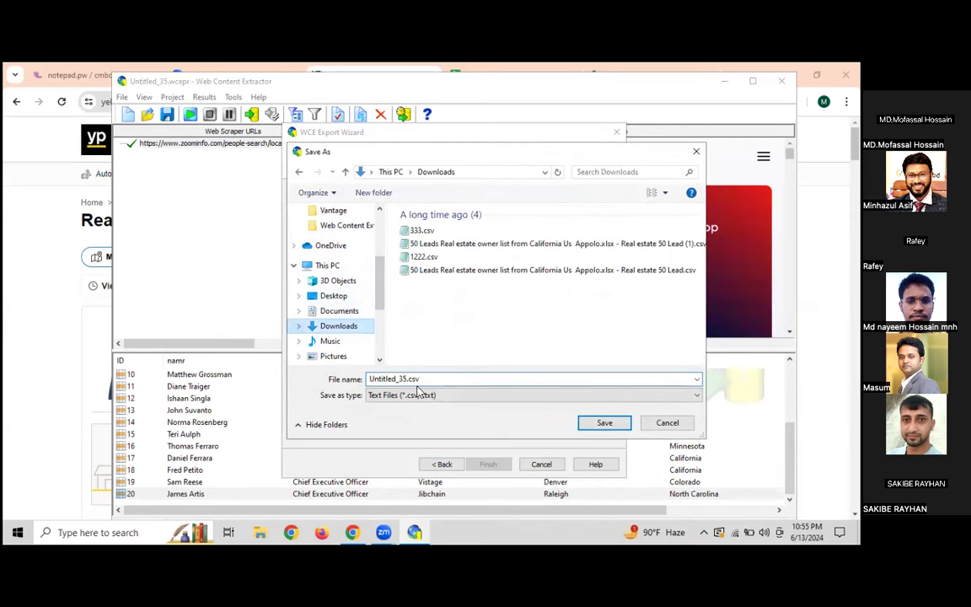
double_click(392, 378)
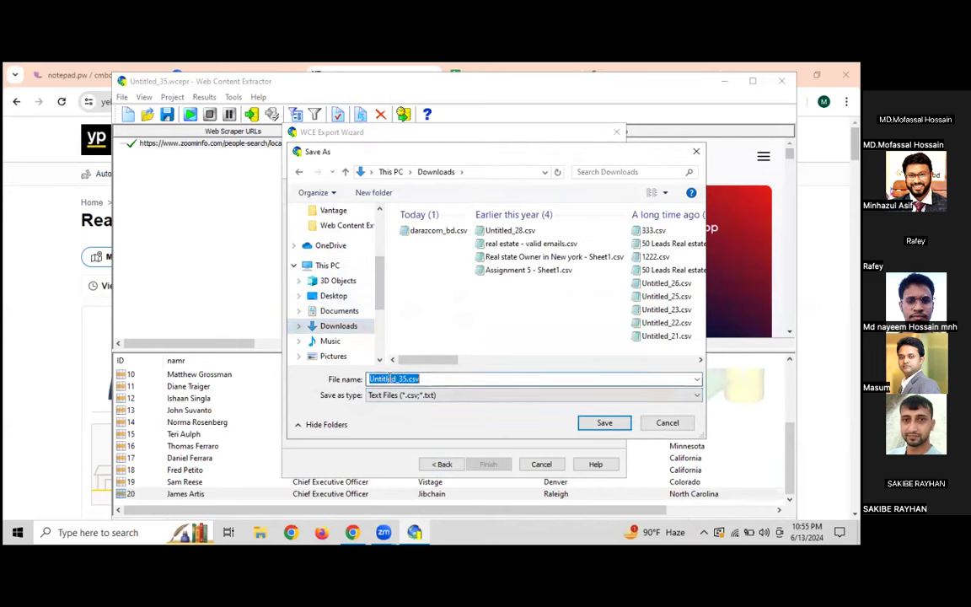
left_click(399, 378)
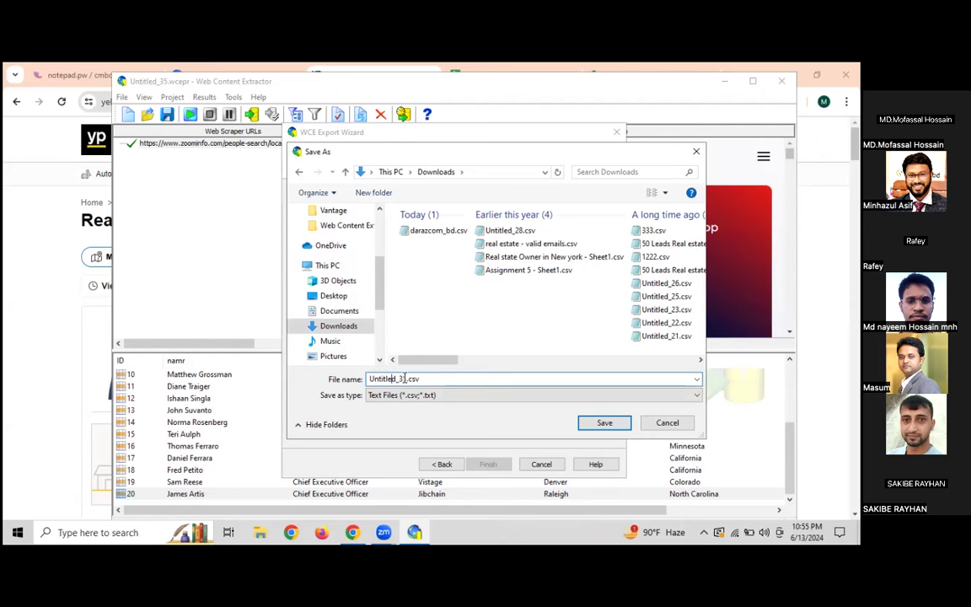
left_click_drag(398, 379, 362, 380)
key("BackSpace")
type("zoominfo")
key("Delete")
left_click(605, 424)
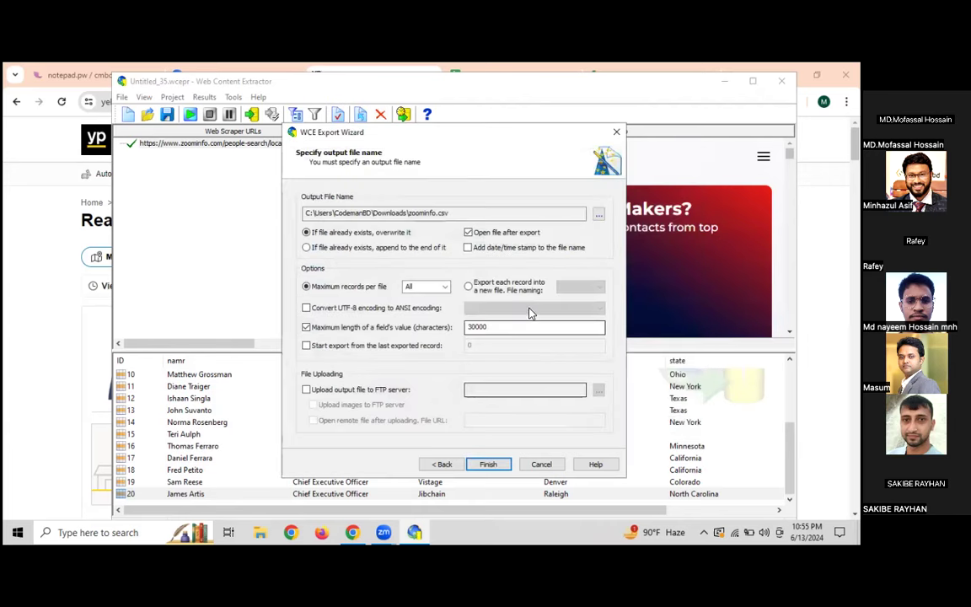
- Run the export, then close the opened CSV file and minimize Web Content Extractor to get back to Chrome
left_click(480, 469)
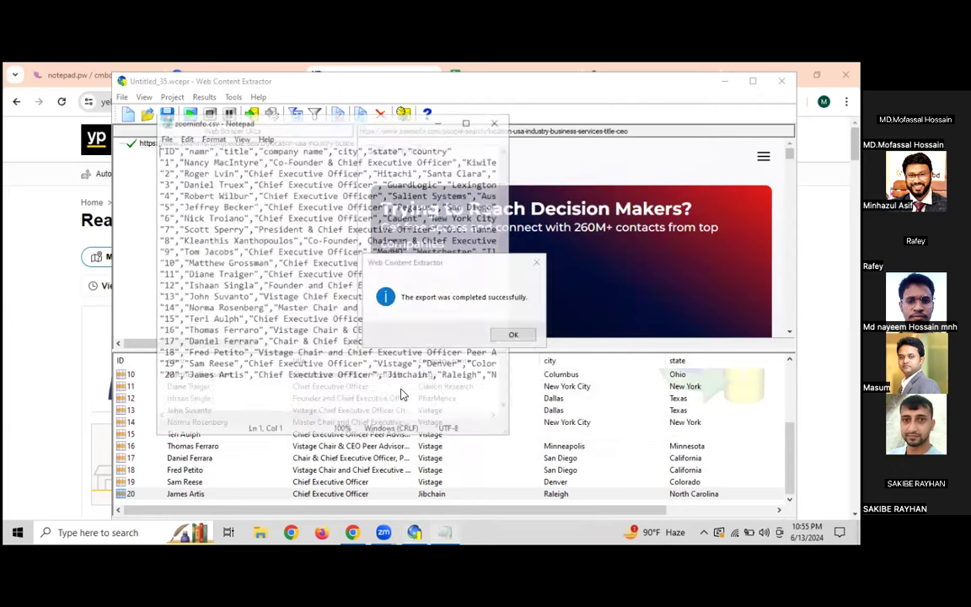
left_click(496, 121)
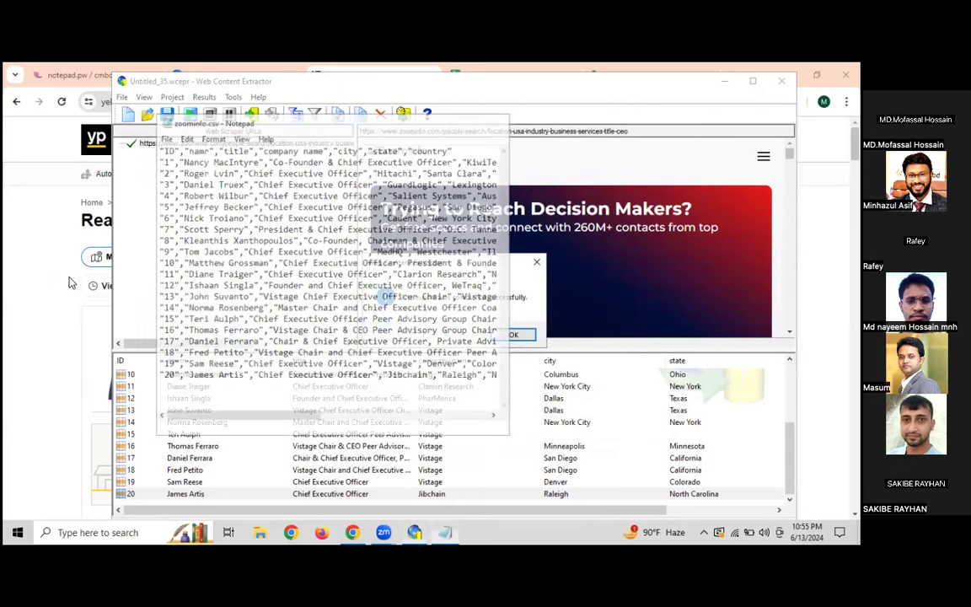
left_click(413, 532)
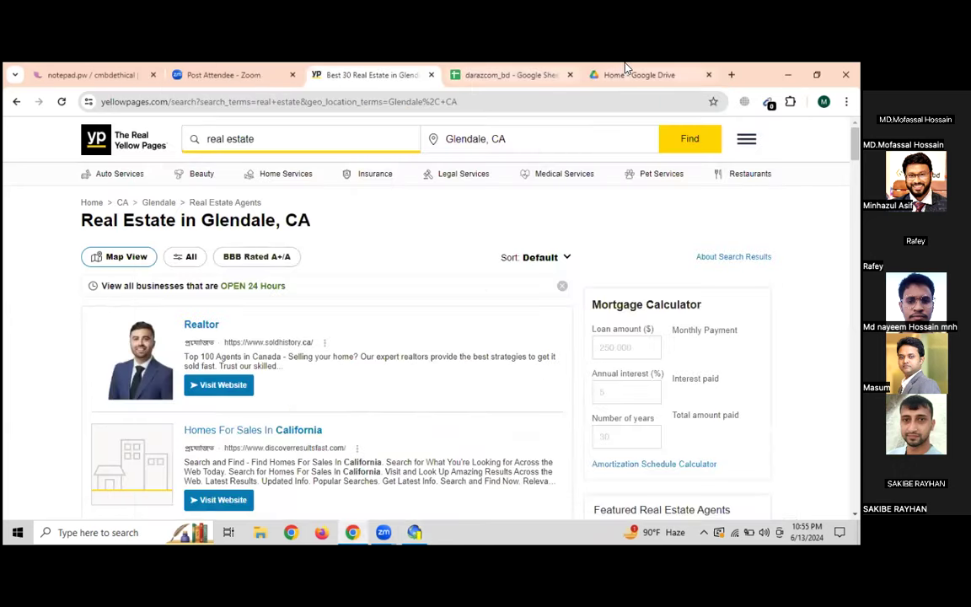
- Upload zoominfo.csv from the Downloads folder to Google Drive
left_click(632, 74)
left_click(23, 137)
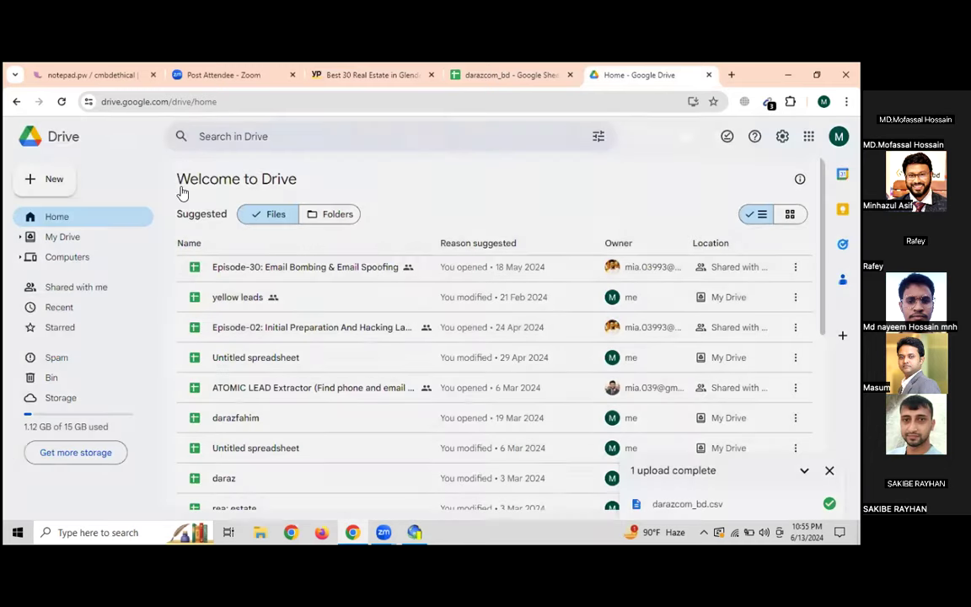
left_click(51, 179)
left_click(74, 212)
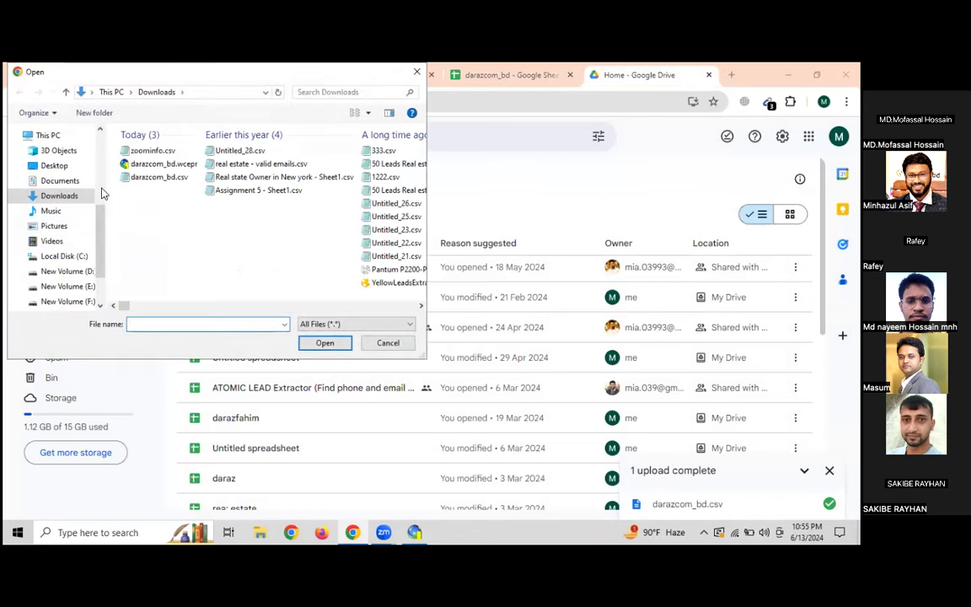
left_click(172, 153)
double_click(171, 153)
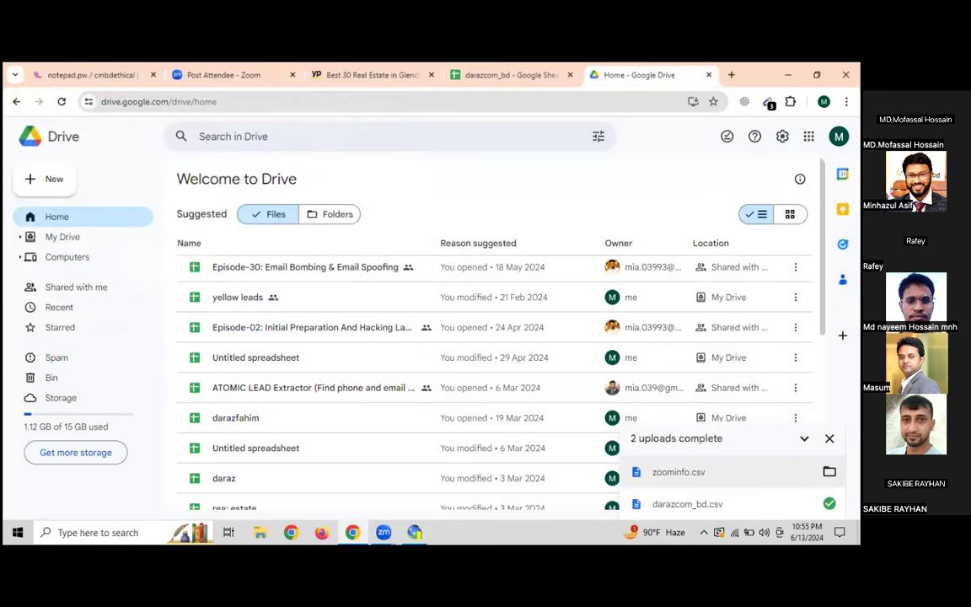
- Open the uploaded zoominfo.csv in Google Sheets and widen the title column
left_click(678, 472)
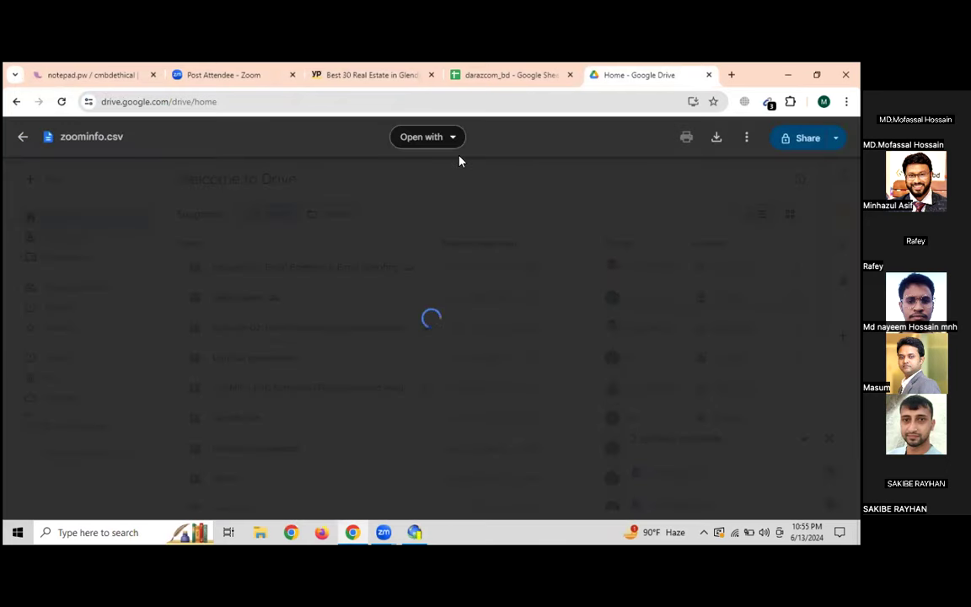
left_click(445, 139)
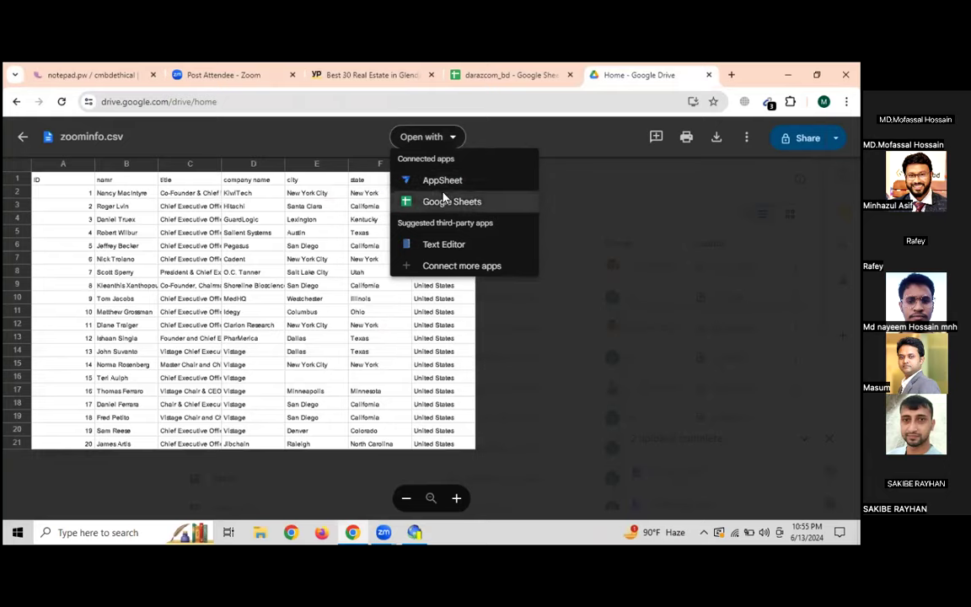
left_click(434, 200)
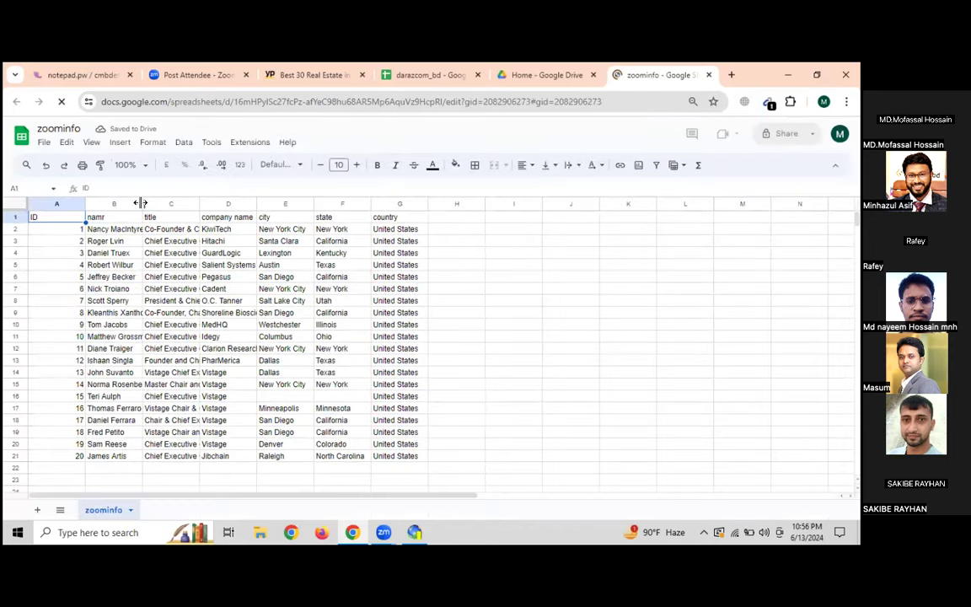
left_click_drag(183, 206, 319, 203)
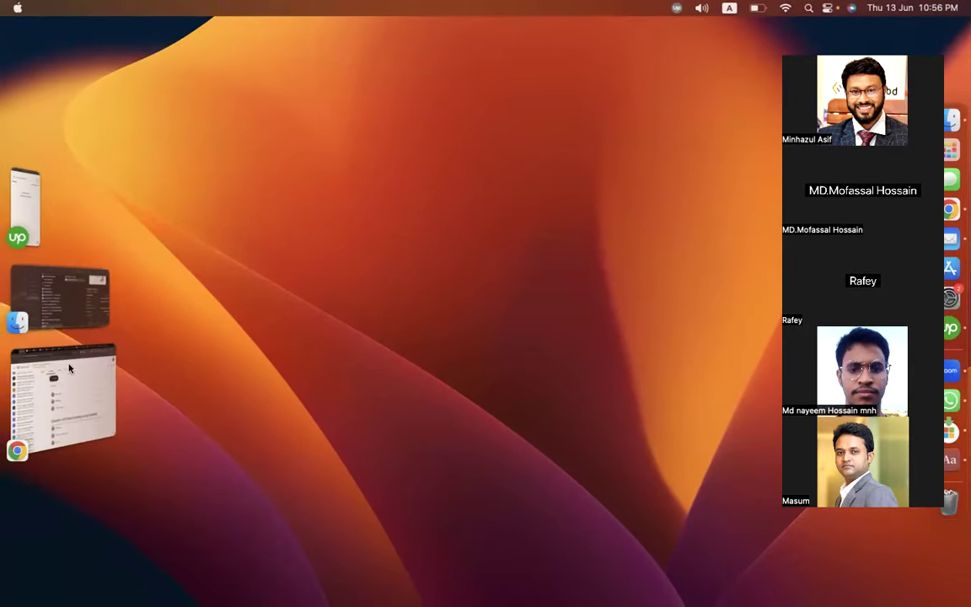
- Return to Google Chrome and add the CMBD-252 Classwork topic "Episode-24(Web Content Extractor - Data Scraping Tool)"
left_click(36, 412)
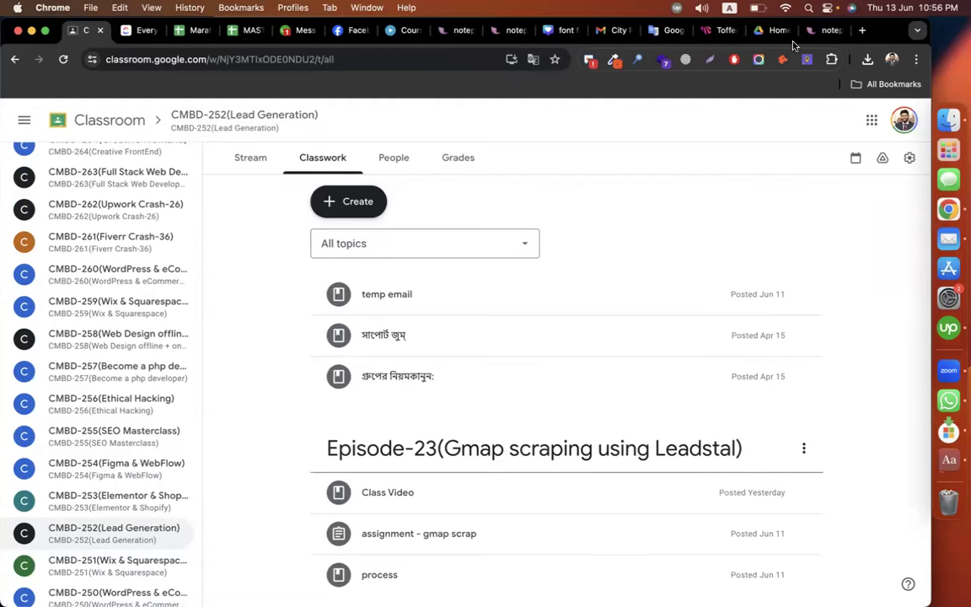
left_click(353, 201)
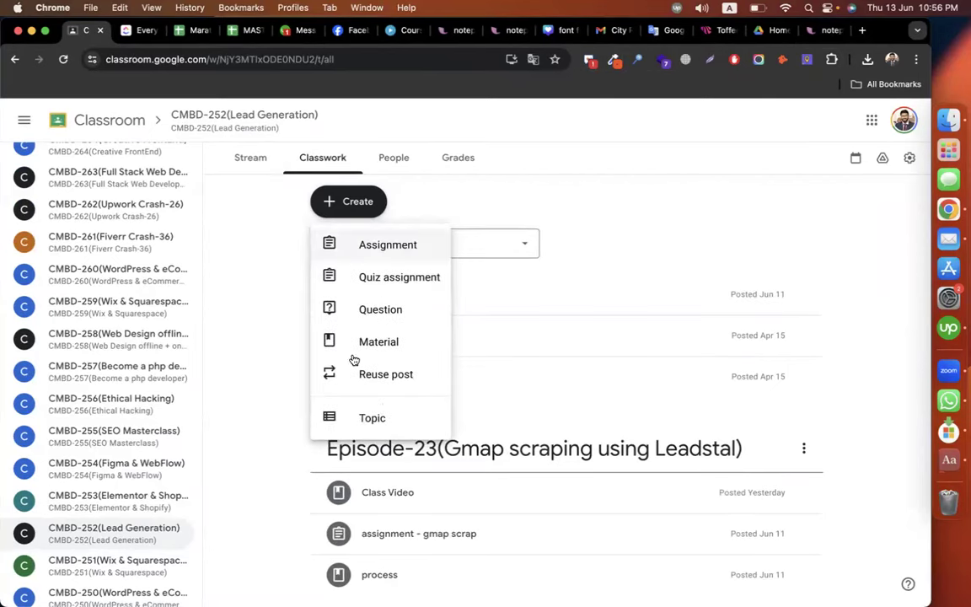
left_click(364, 426)
type("E")
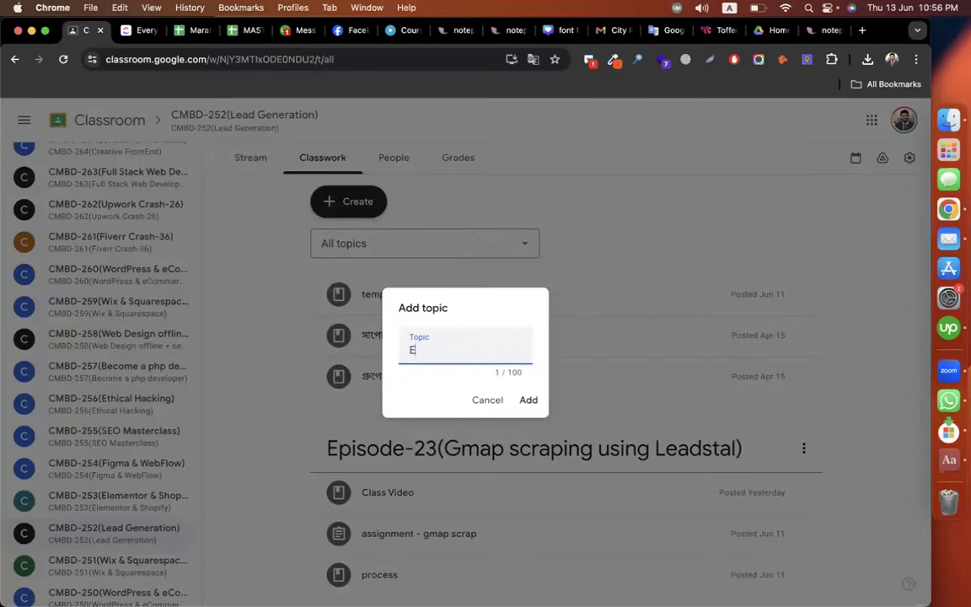
type("pisode-")
type("24(ZO")
key("BackSpace")
key("BackSpace")
type("We")
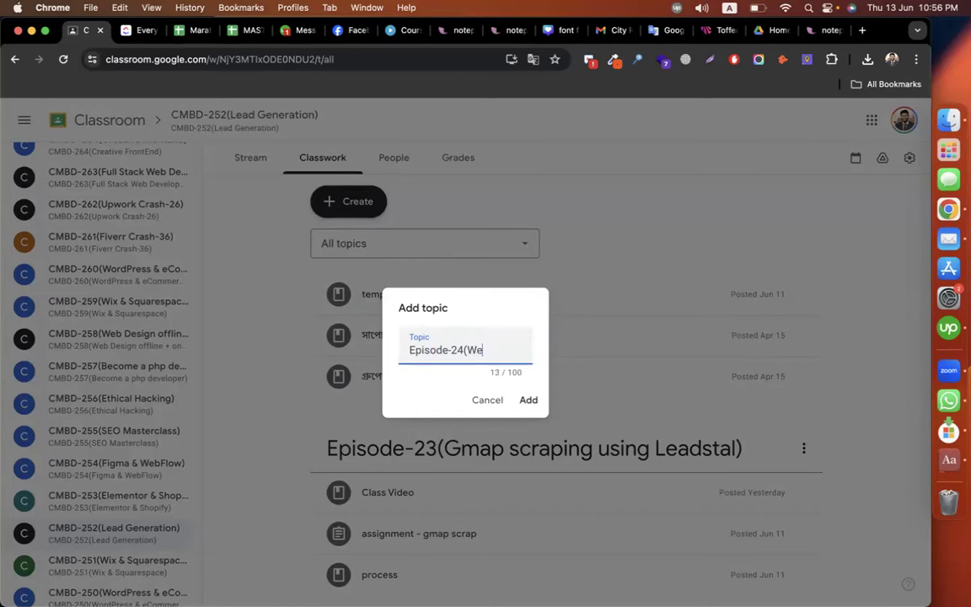
type("bC Content Extra")
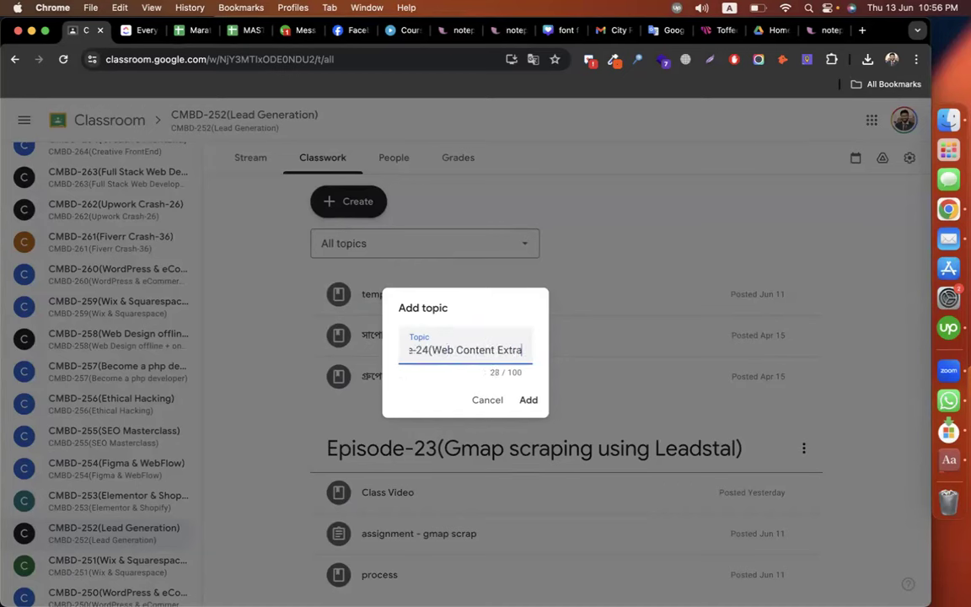
type("ctor - Data Scraping Scraping")
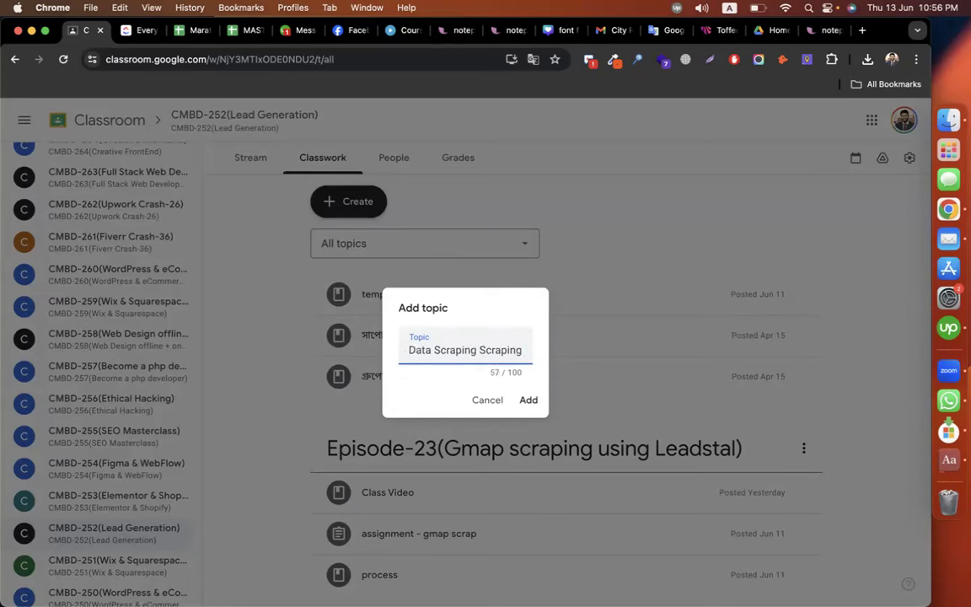
key("BackSpace")
key("BackSpace")
key("BackSpace")
key("BackSpace")
key("BackSpace")
key("BackSpace")
key("BackSpace")
key("BackSpace")
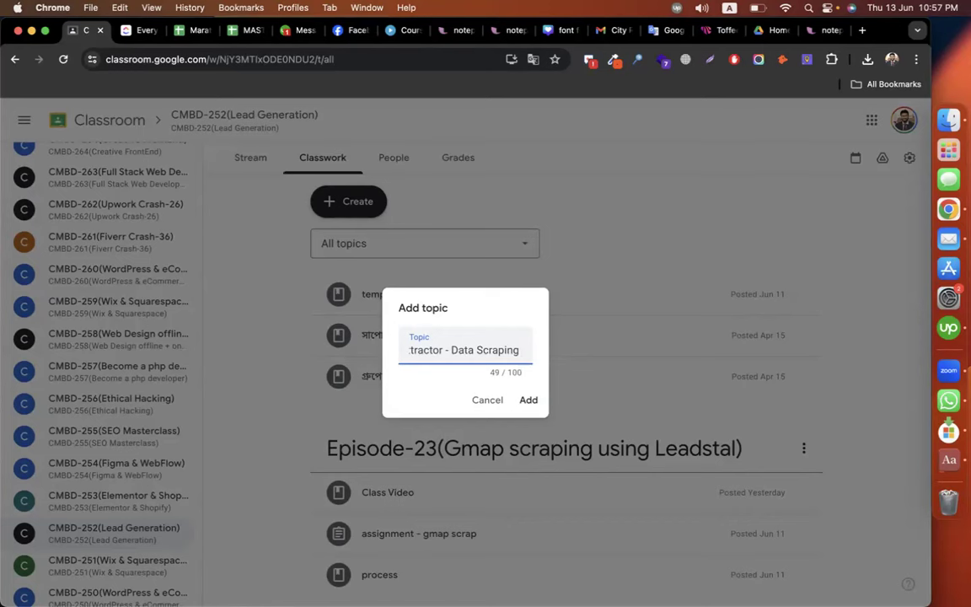
type("Tool)")
key("Return")
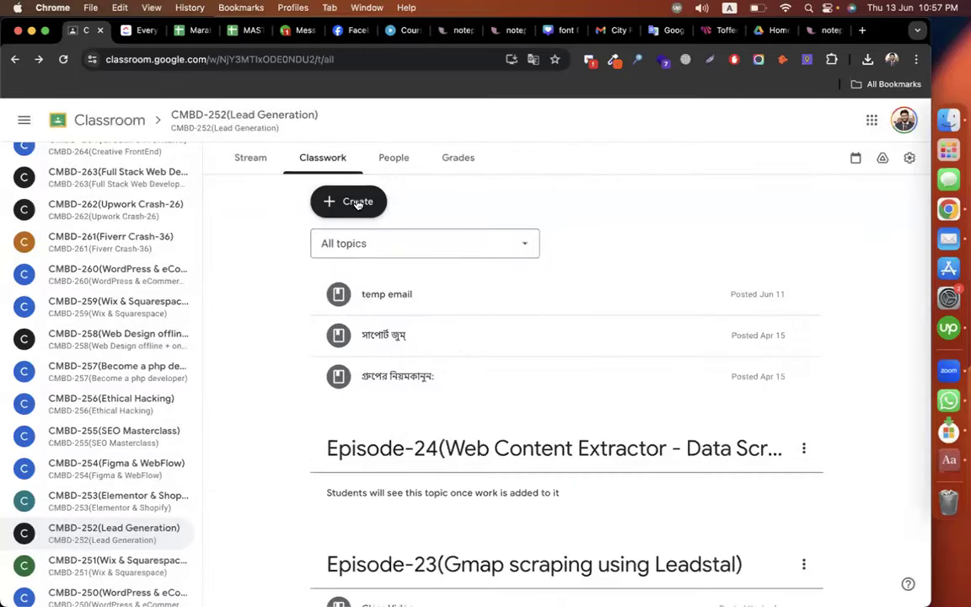
- Create a new assignment titled "Assignment - web content extractor"
left_click(346, 202)
left_click(380, 241)
type("assi")
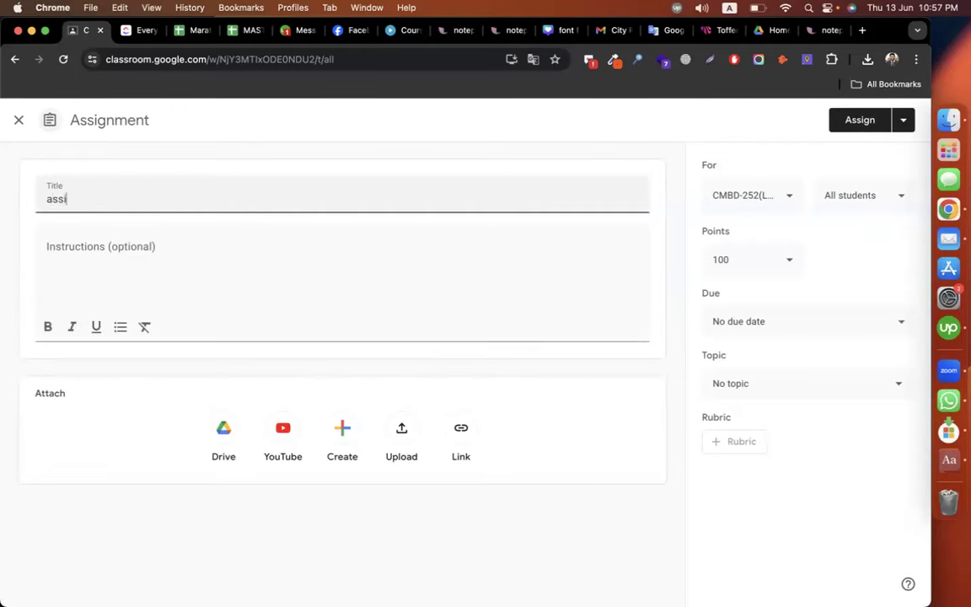
type("gnment -")
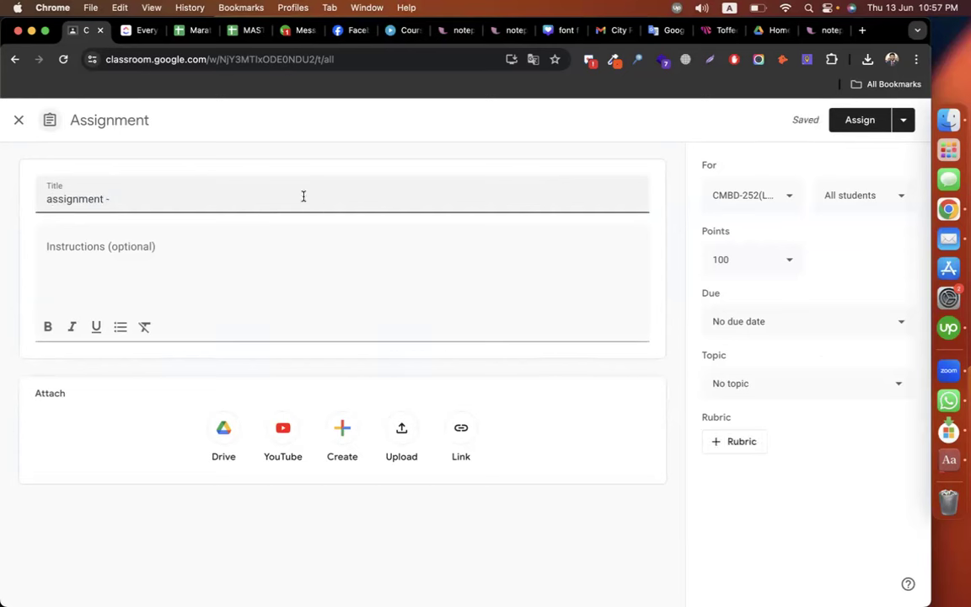
left_click(34, 200)
key("Delete")
type("A")
left_click(208, 205)
type("web")
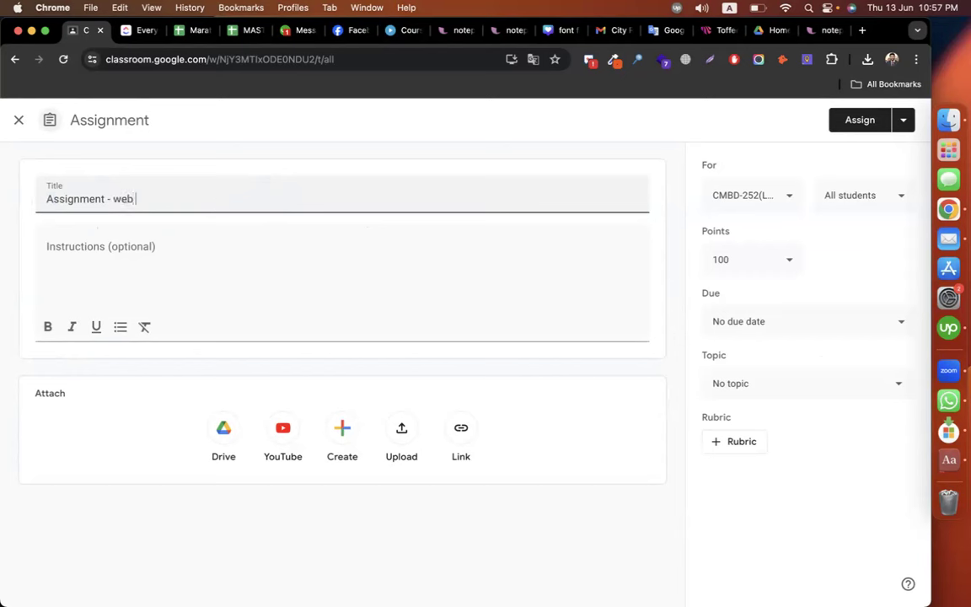
type(" content extractor")
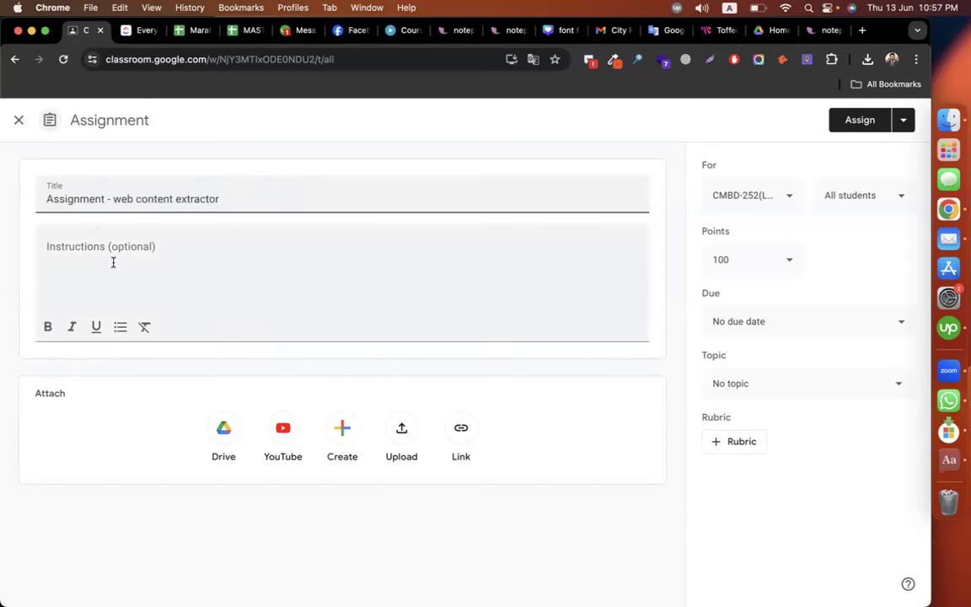
left_click(113, 260)
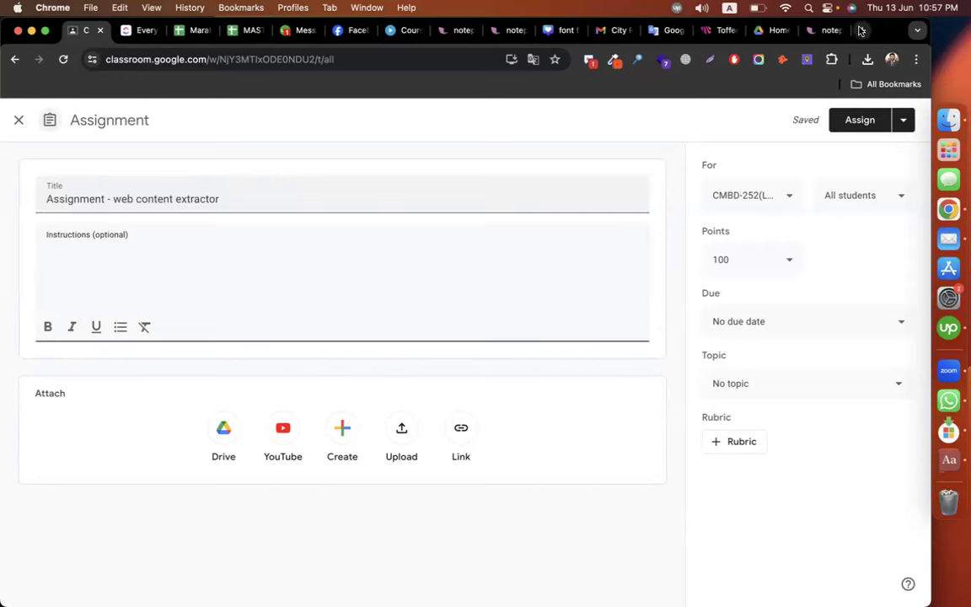
- Open Amazon in a new browser tab
key("super+t")
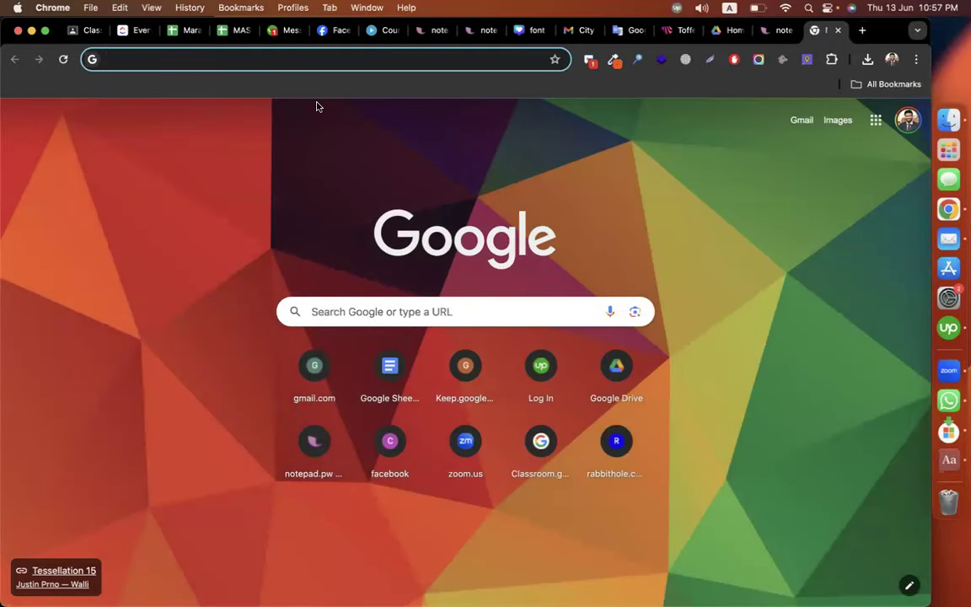
left_click(264, 62)
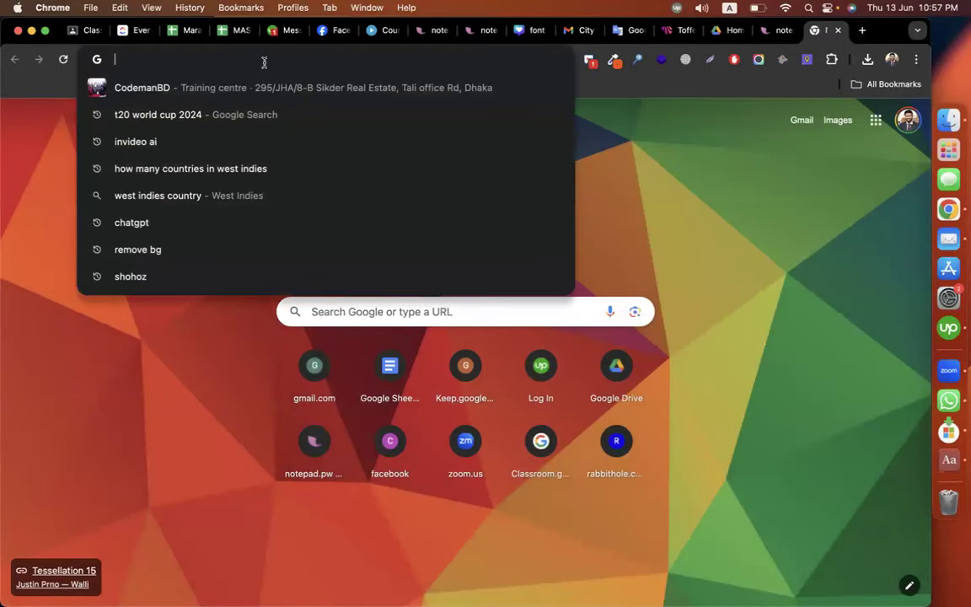
type("amazon")
key("Return")
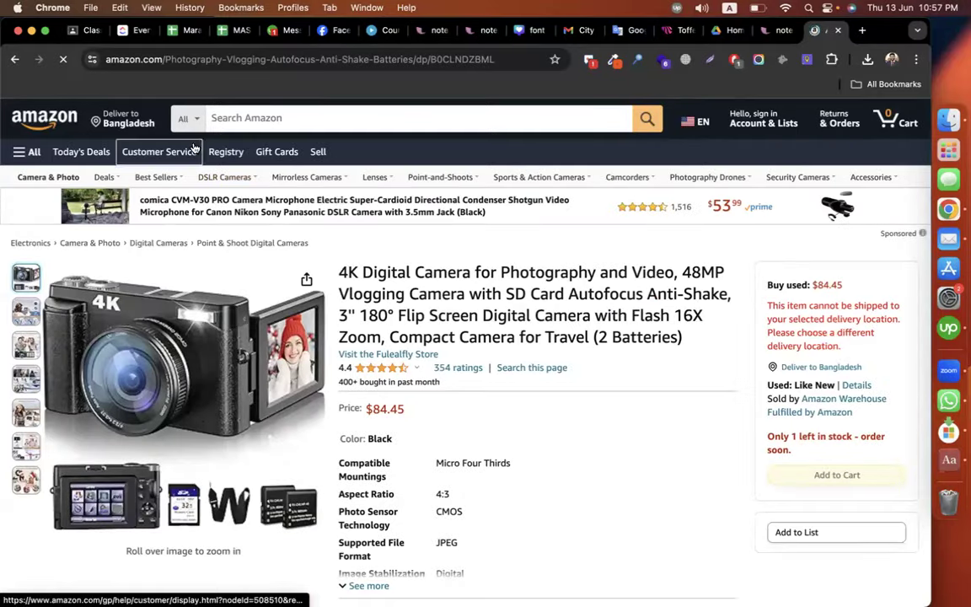
left_click(186, 118)
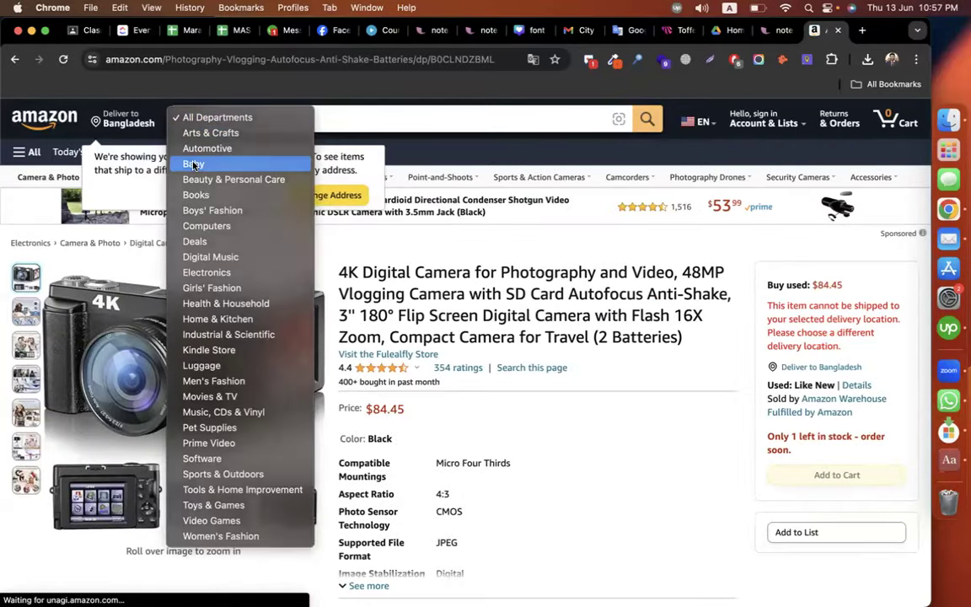
left_click(193, 164)
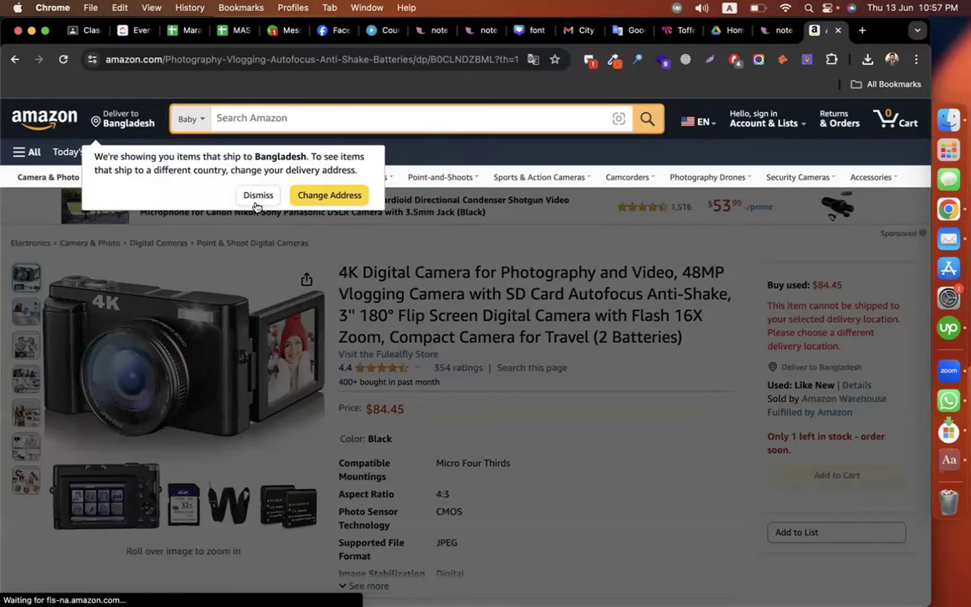
left_click(256, 198)
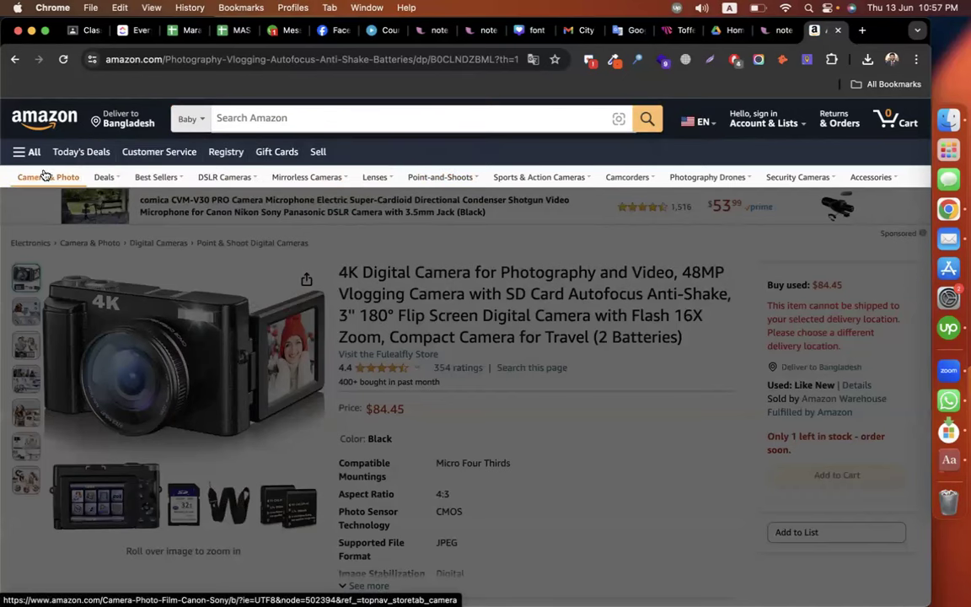
- Shorten the product page address to amazon.com and load the Amazon homepage
left_click(164, 60)
left_click(168, 62)
left_click_drag(220, 59, 524, 59)
key("BackSpace")
key("Return")
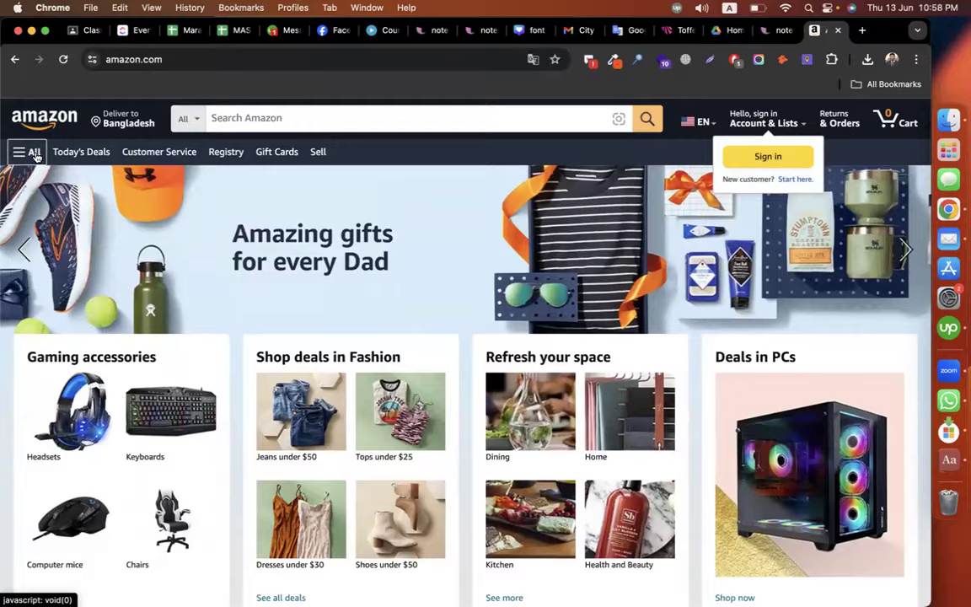
- Open Amazon's Monitors category under Computers and copy the address of its results page
left_click(34, 153)
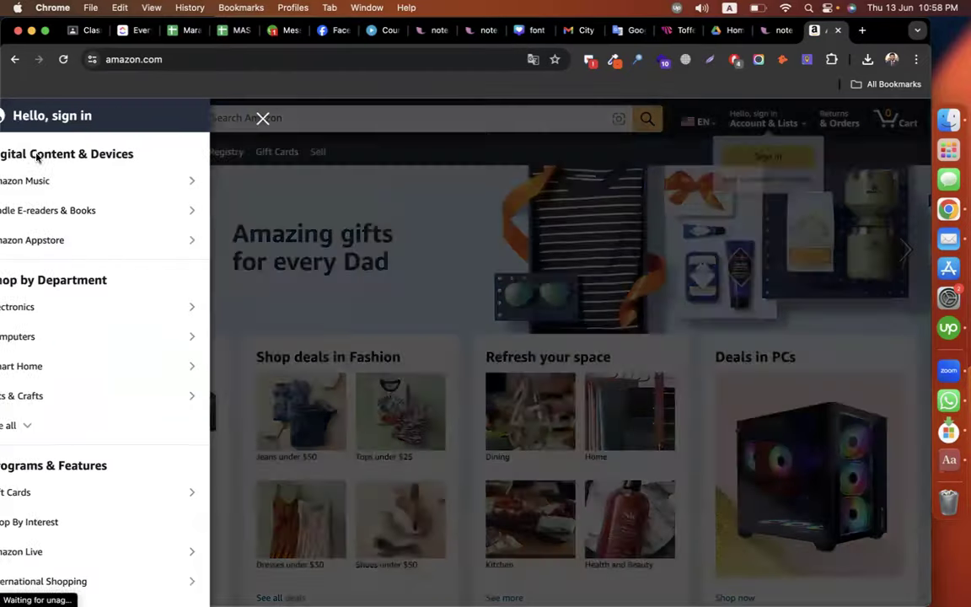
left_click(84, 337)
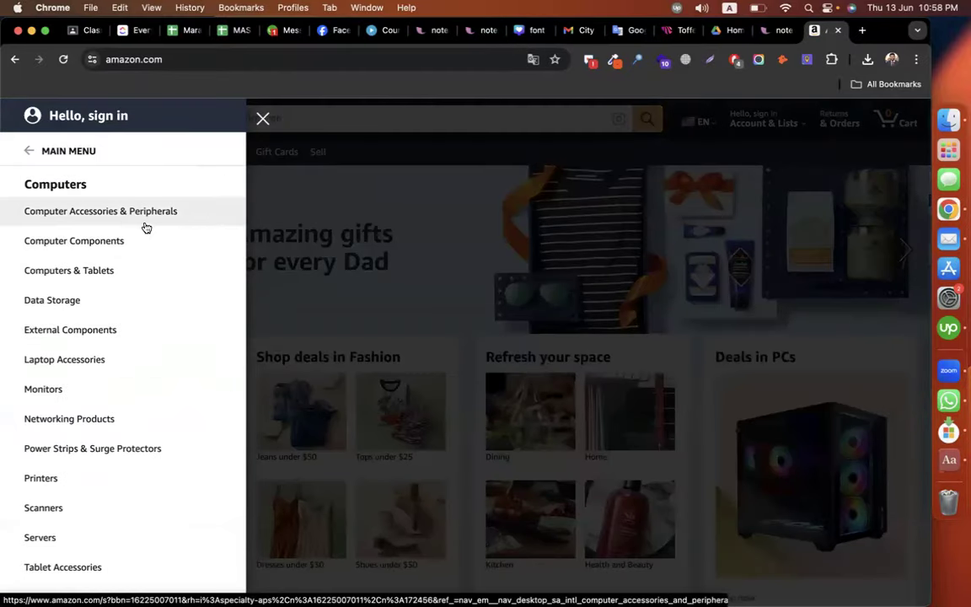
left_click(67, 359)
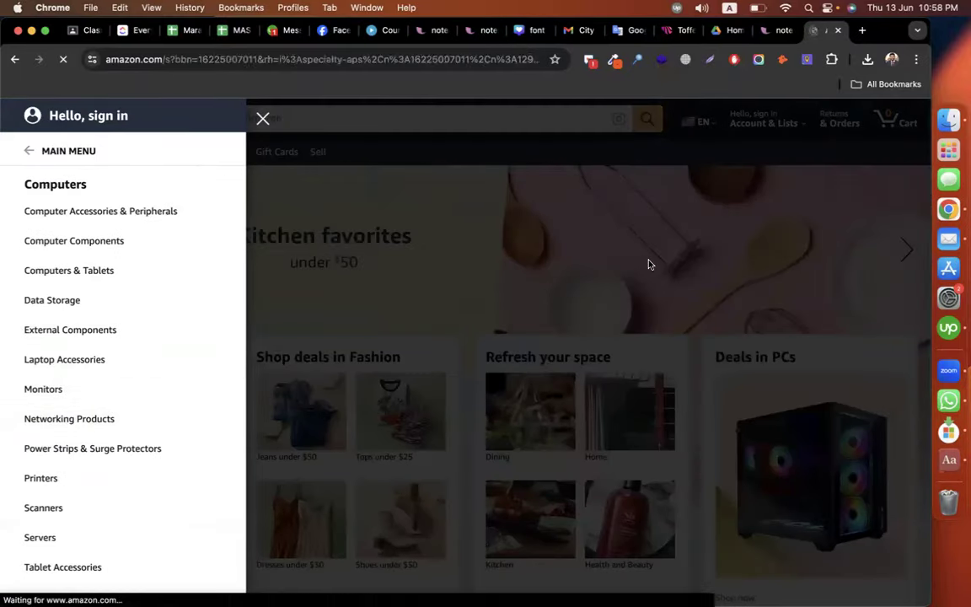
scroll(436, 419, "down", 10)
scroll(435, 419, "down", 5)
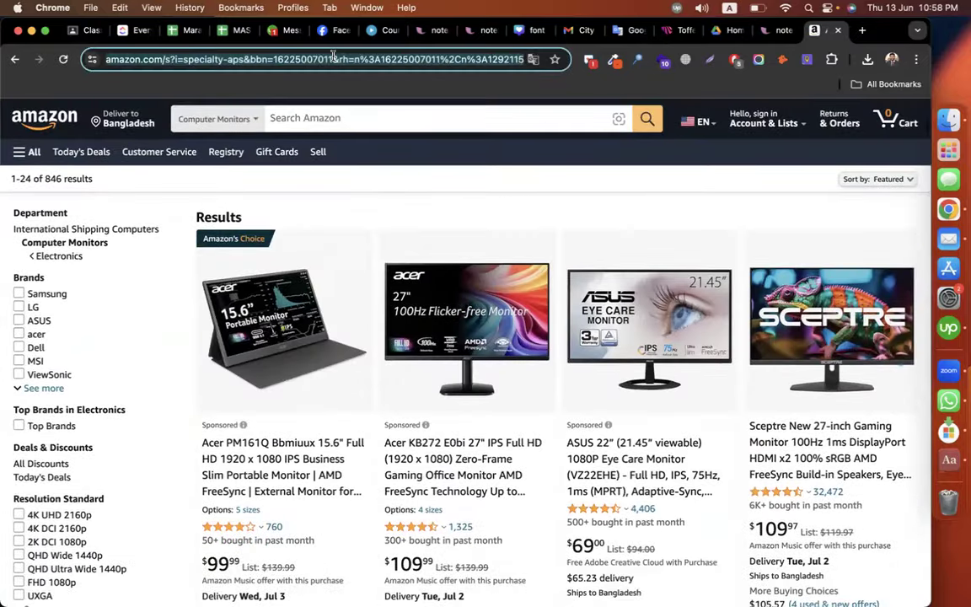
- Fill the assignment's instructions with "extract list of data from this link" followed by the copied Amazon monitors URL
left_click(74, 30)
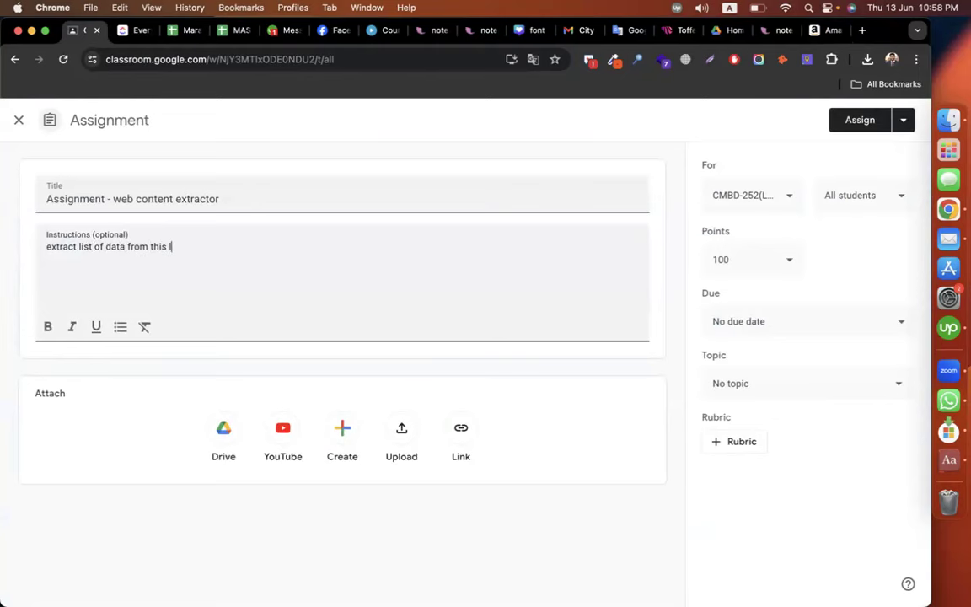
key("Return")
key("super+v")
key("Return")
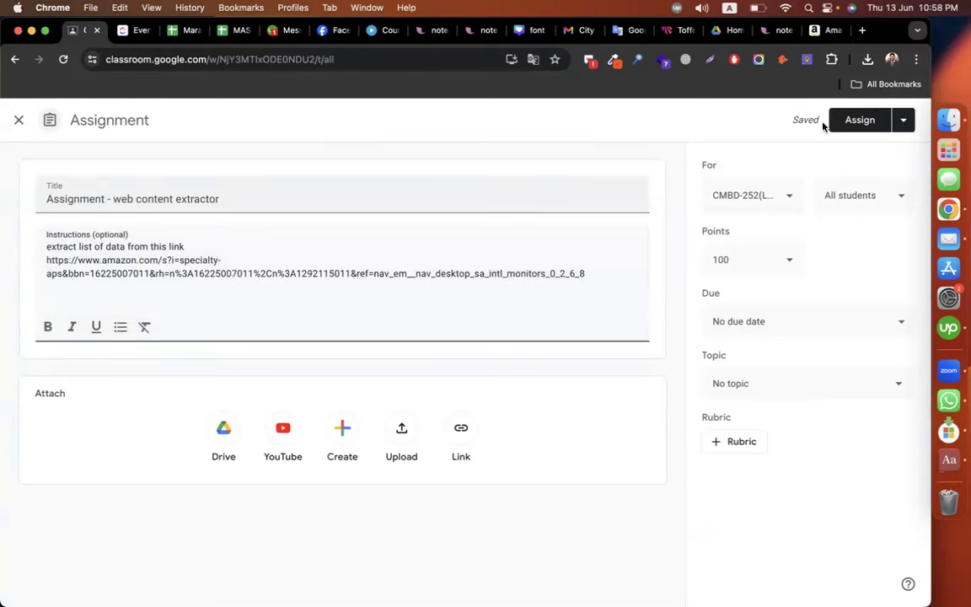
- Check the product details in the Amazon monitor results, and return to the assignment draft
left_click(819, 32)
scroll(253, 421, "down", 2)
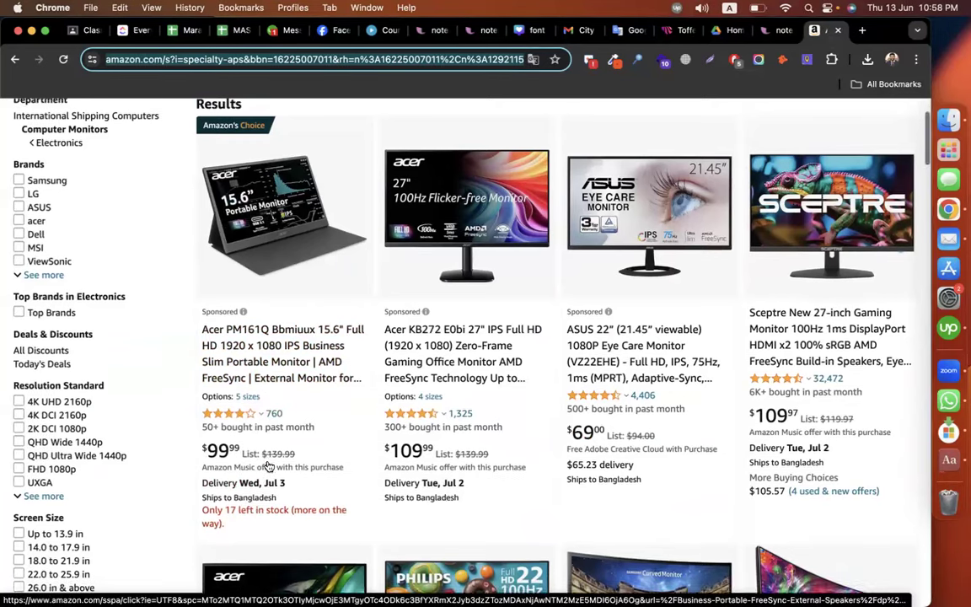
key("super+1")
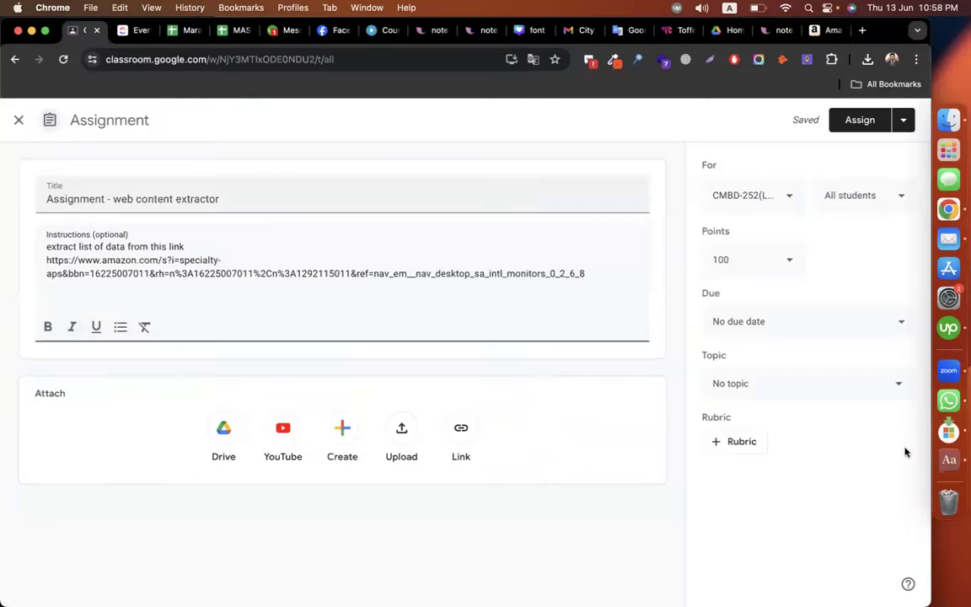
- File the assignment under the Episode-24 (Web Content Extractor) topic and assign it to the class
left_click(813, 387)
scroll(830, 338, "down", 10)
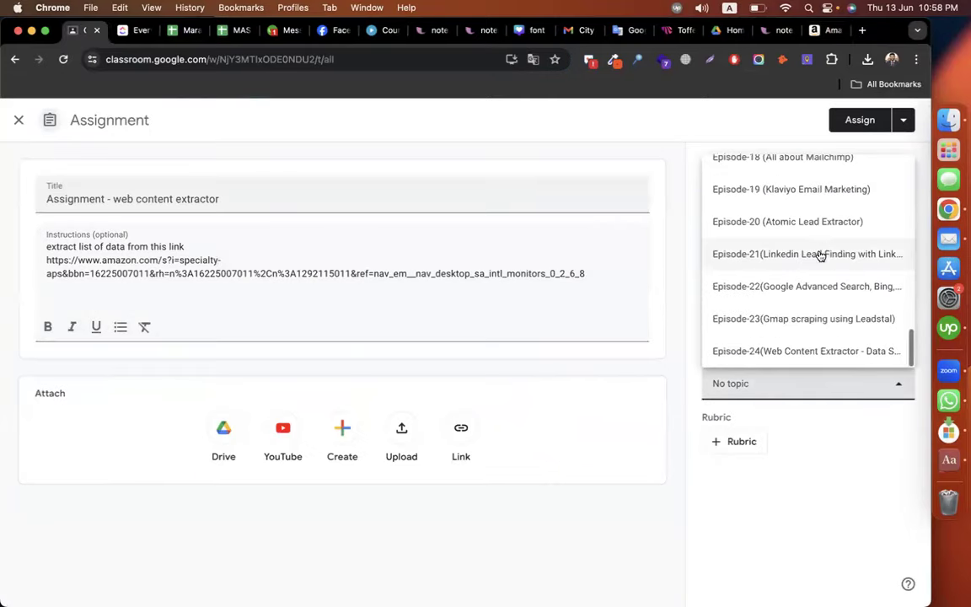
left_click(819, 349)
left_click(855, 124)
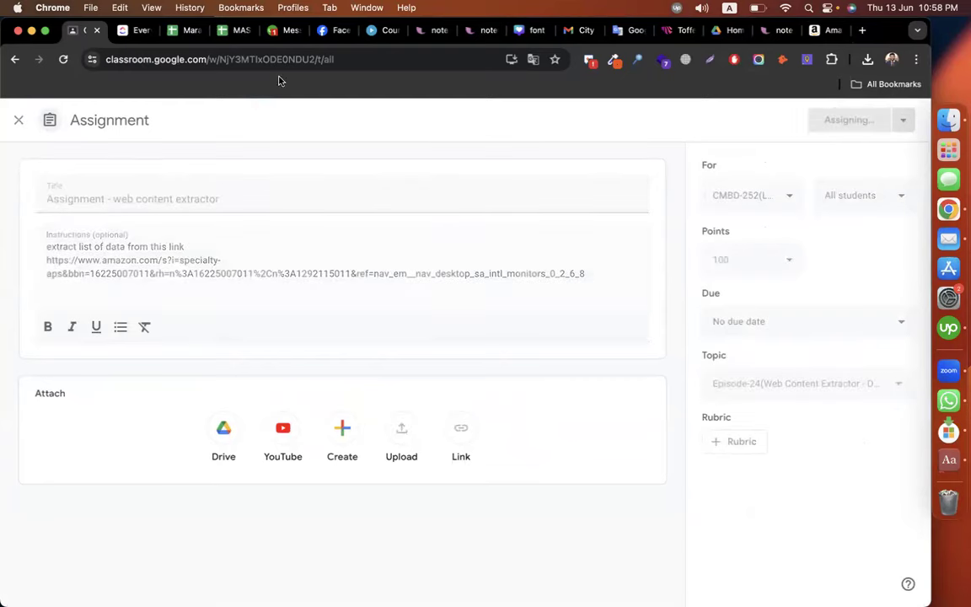
- Review the older Classwork posts, expanding the Episode-17 "assignment - verify leads" and the Episode-16 assignment to see their instructions and turned-in counts
scroll(368, 407, "down", 15)
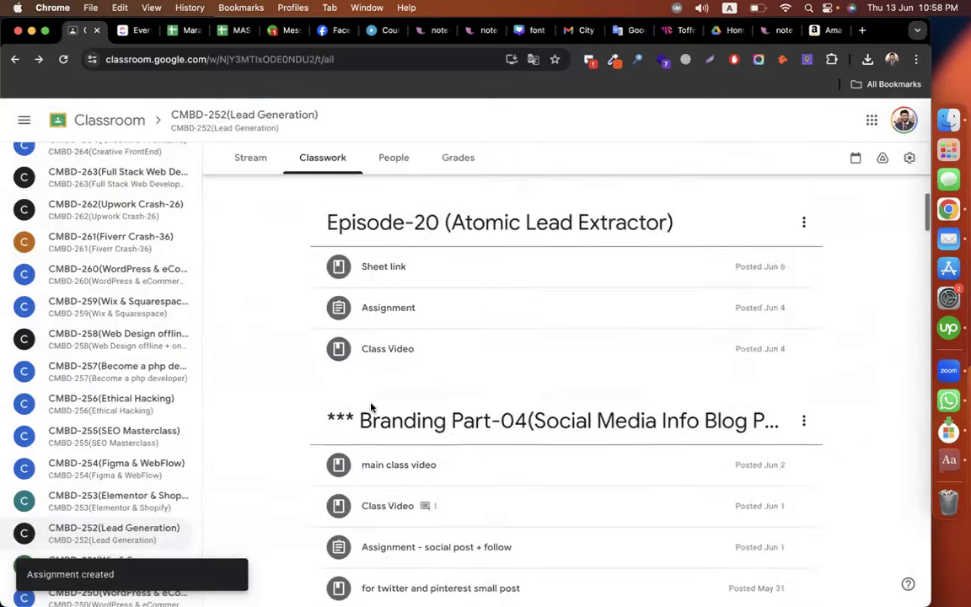
scroll(370, 409, "down", 5)
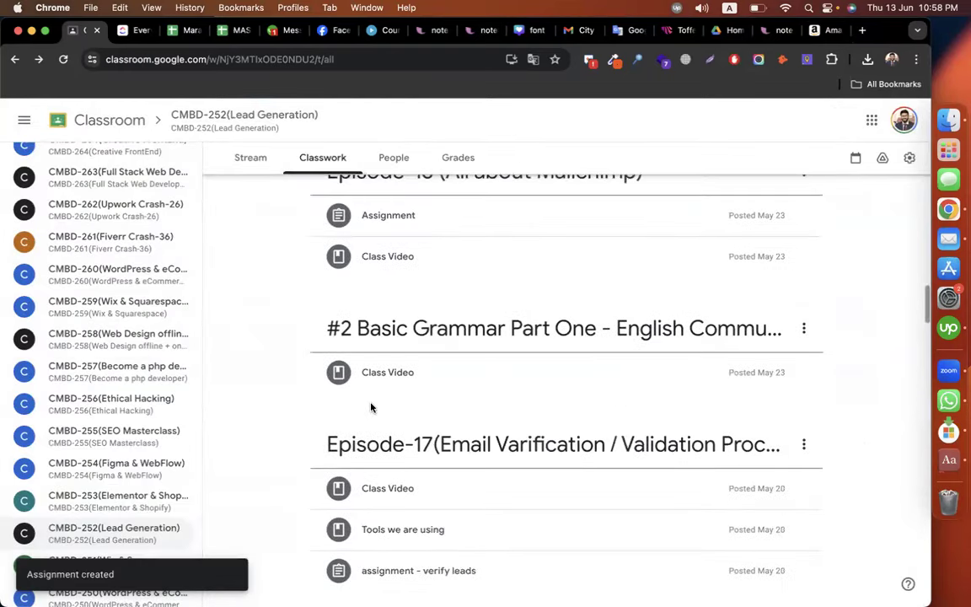
scroll(564, 468, "down", 4)
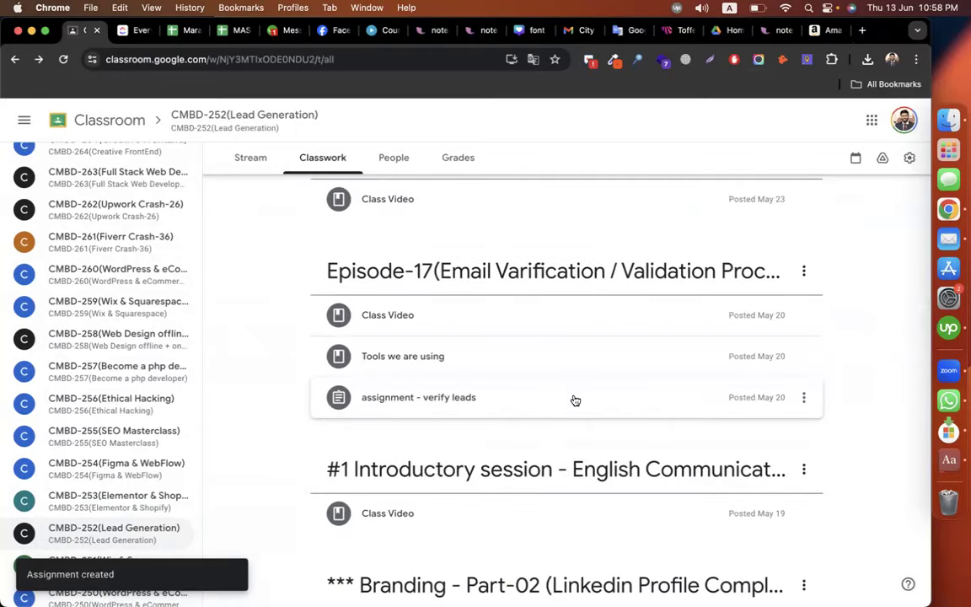
left_click(574, 400)
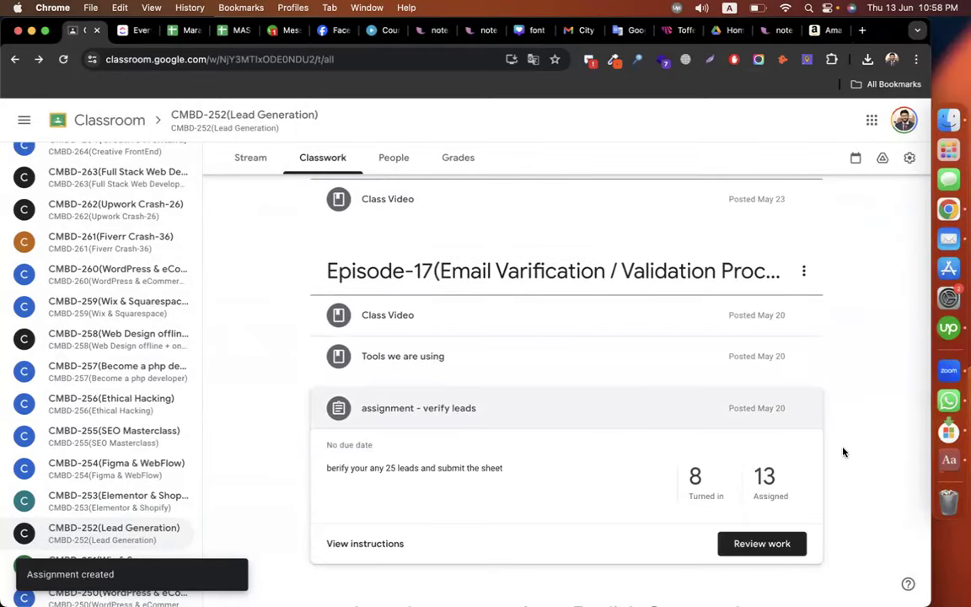
scroll(843, 452, "down", 5)
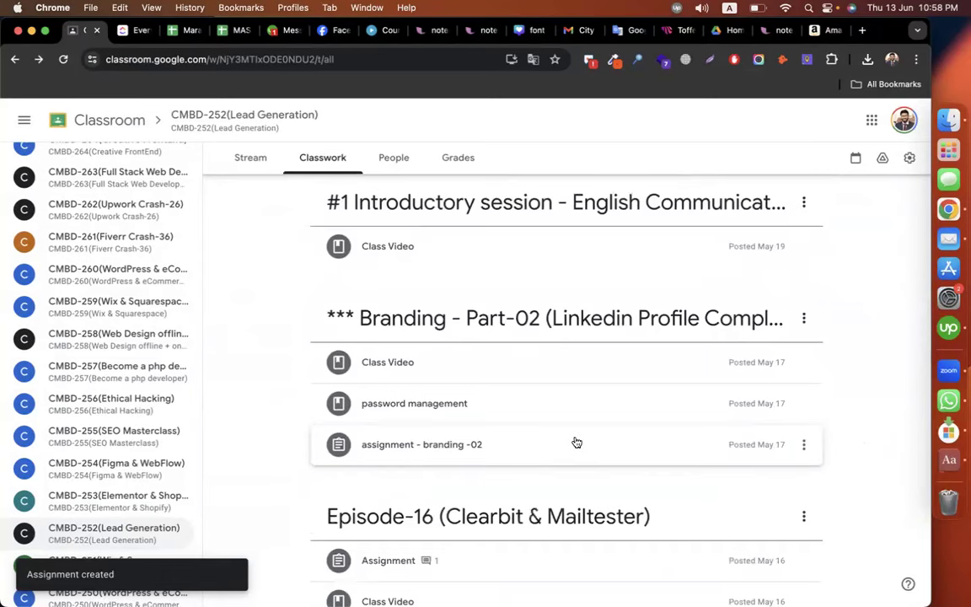
scroll(576, 443, "down", 3)
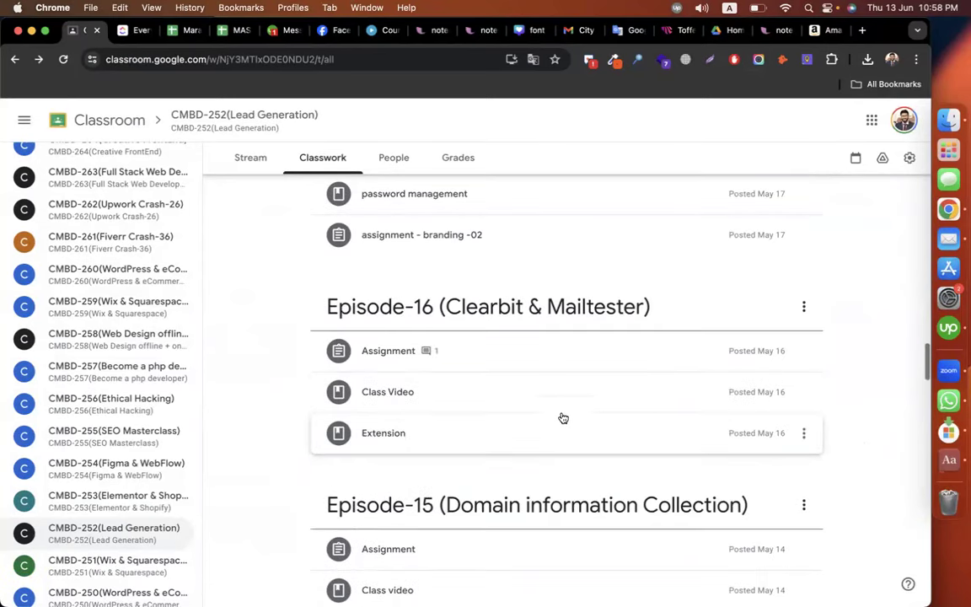
scroll(570, 390, "down", 1)
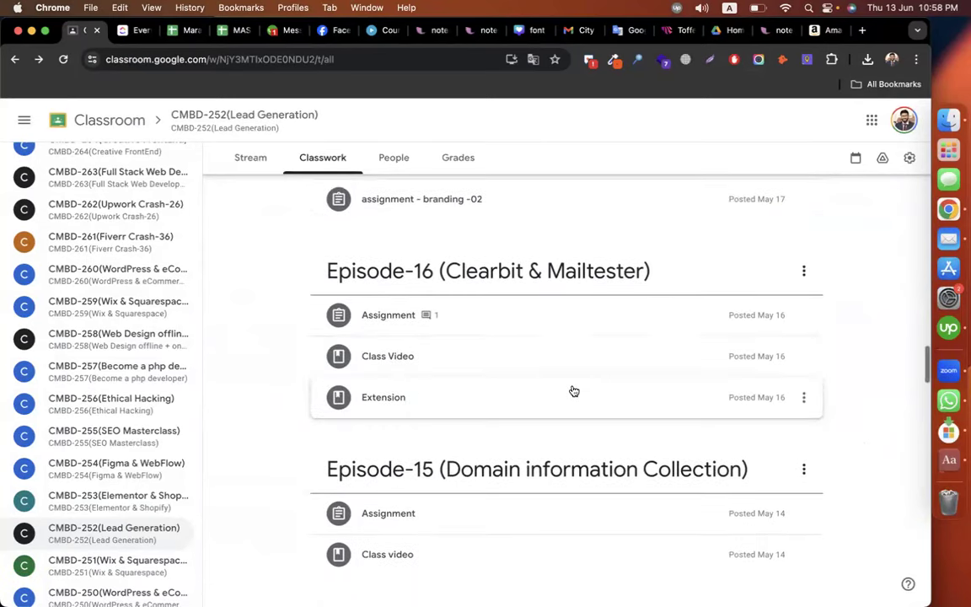
left_click(548, 317)
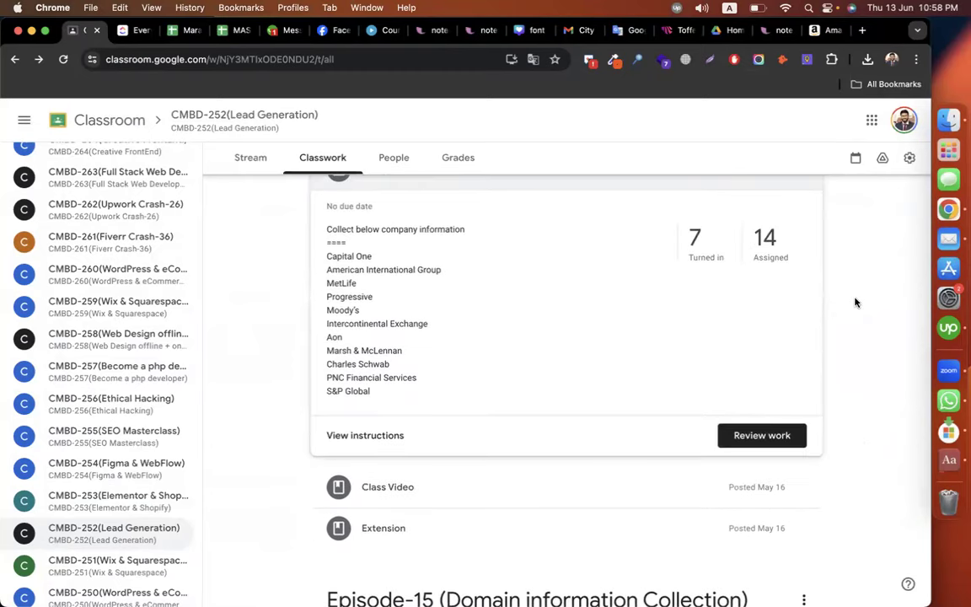
scroll(855, 302, "up", 1)
scroll(855, 303, "up", 10)
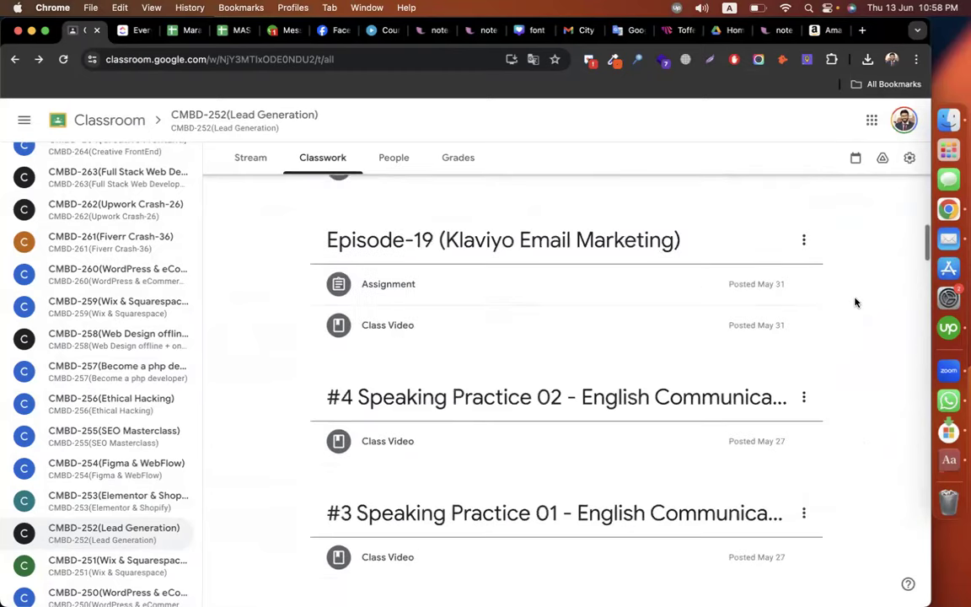